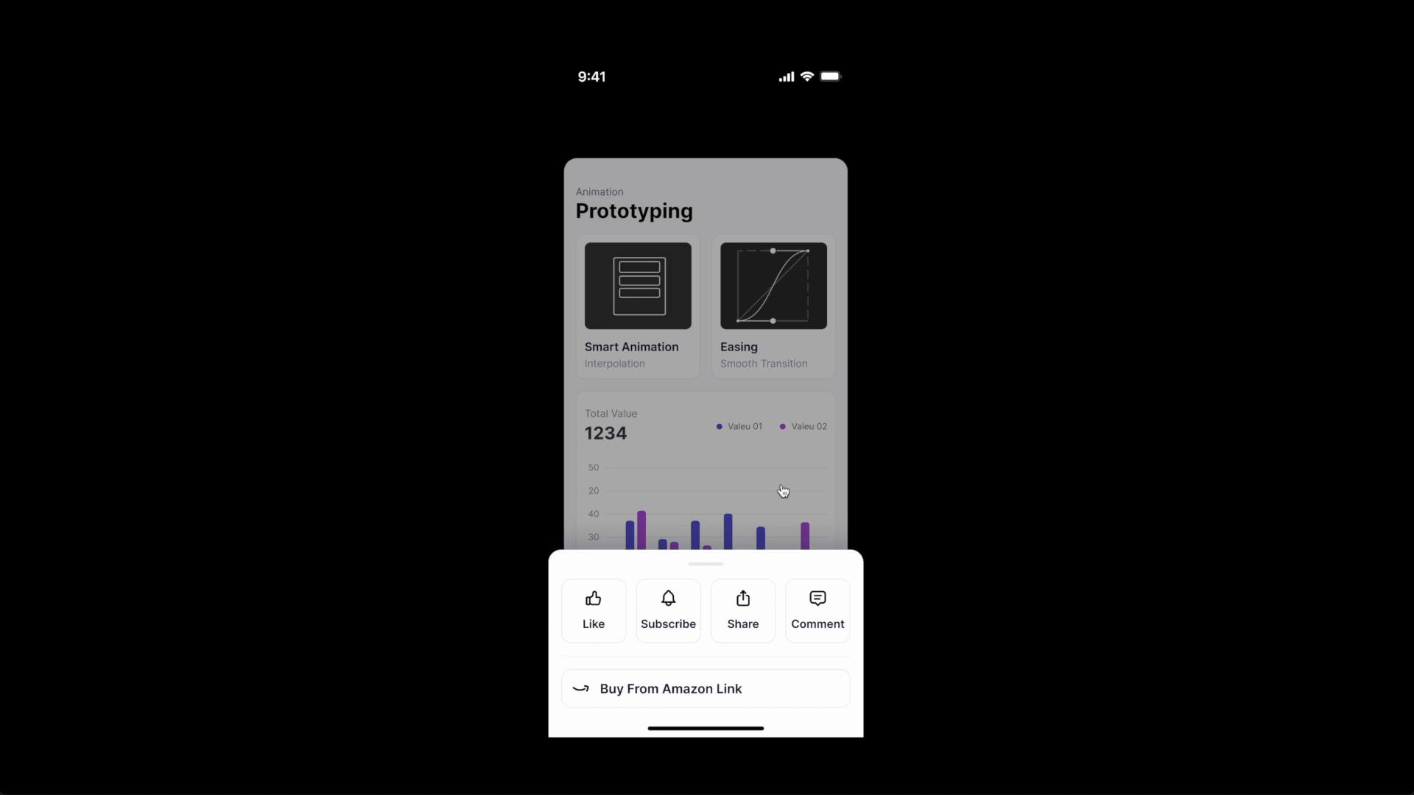
# - Play the finished prototype to view the support modal's closing and opening transition
pyautogui.click(776, 632)
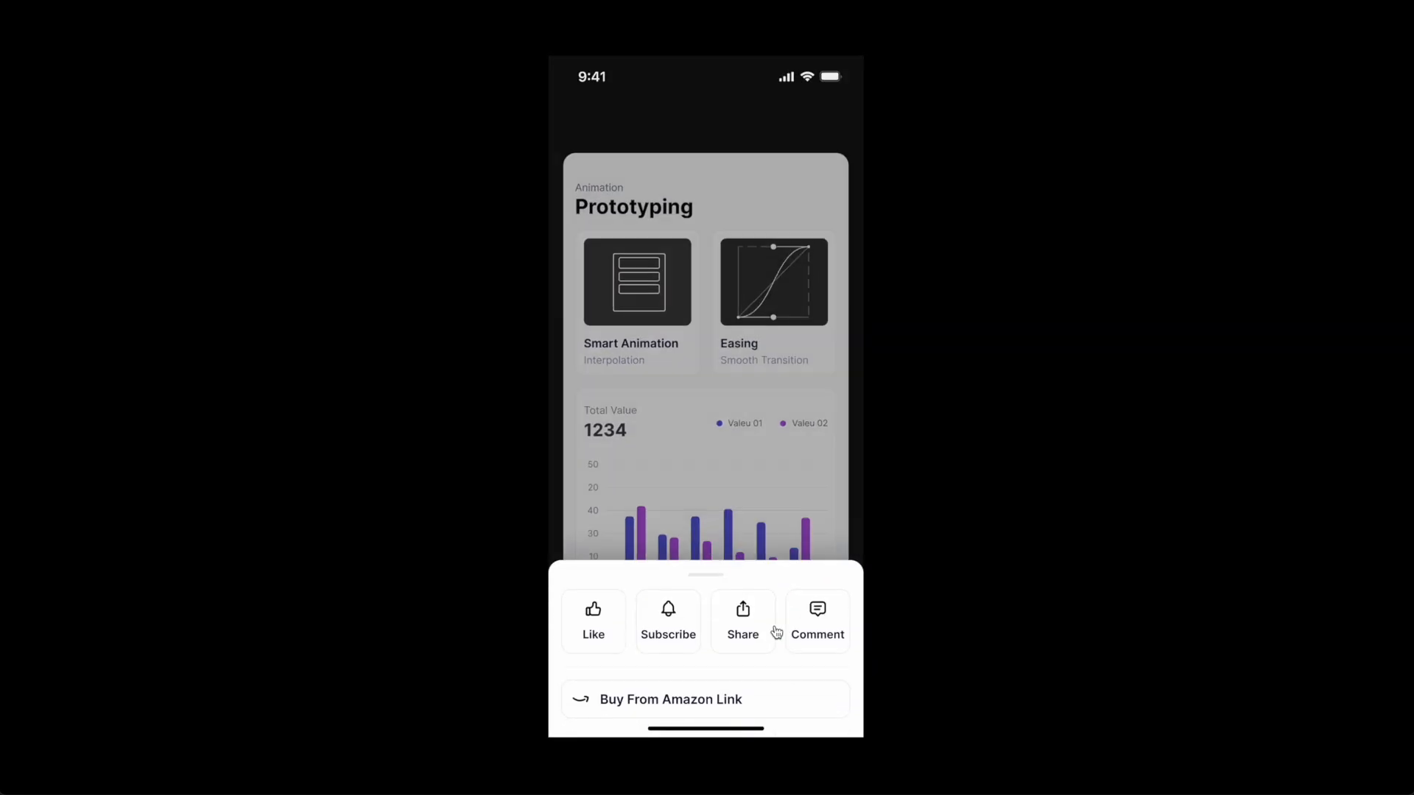
pyautogui.click(769, 495)
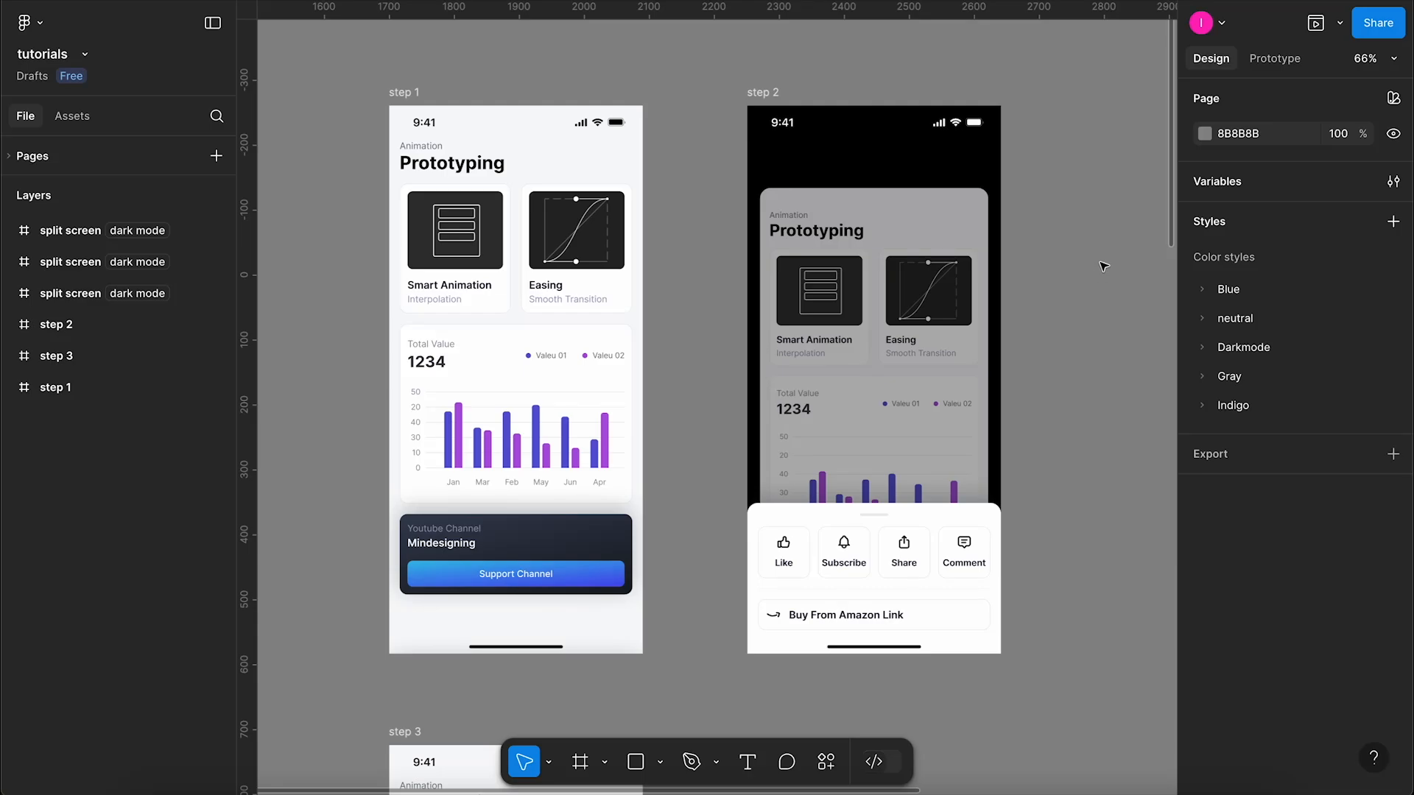
# - Inspect the step 1 and step 2 frames, including their container layers and the position of the modal in each
pyautogui.click(405, 96)
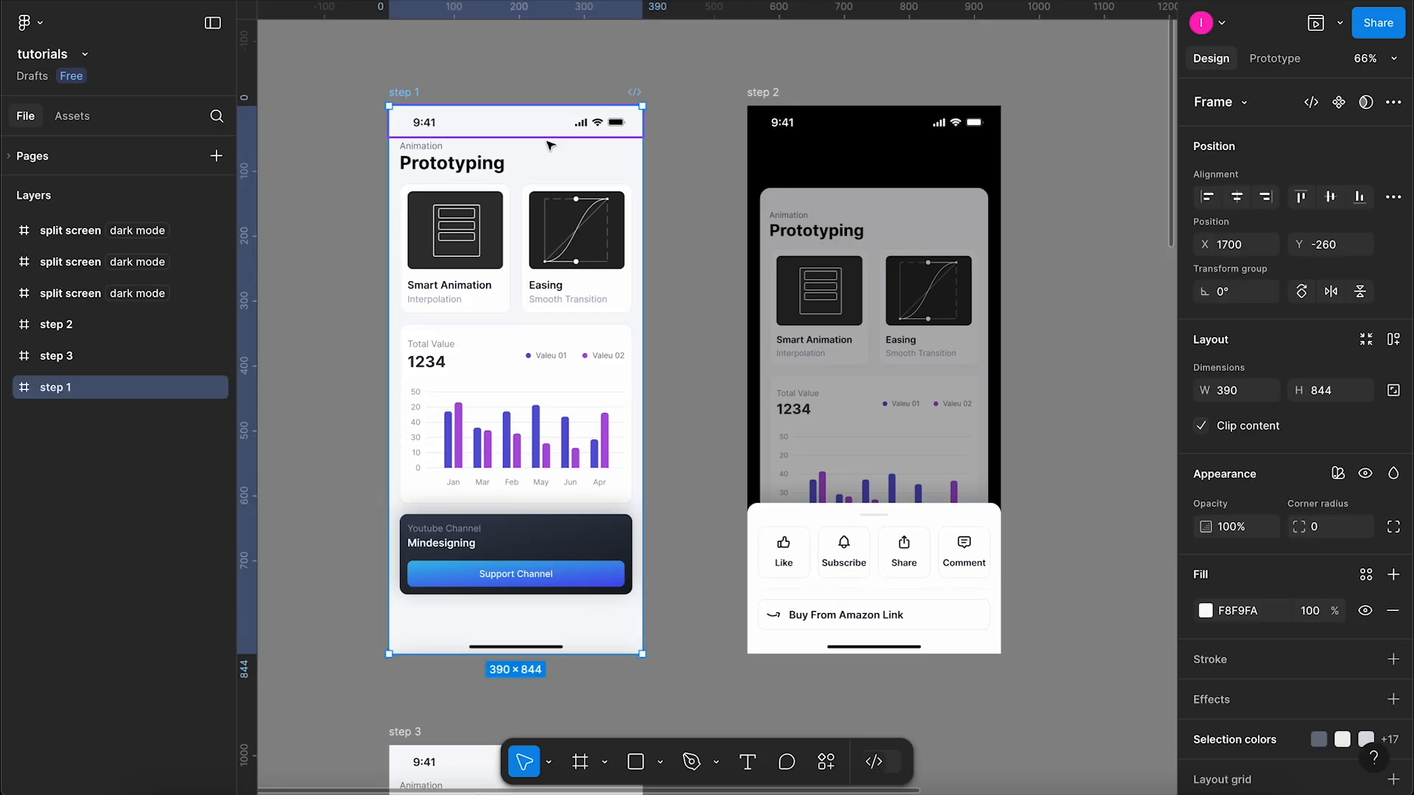
pyautogui.click(560, 204)
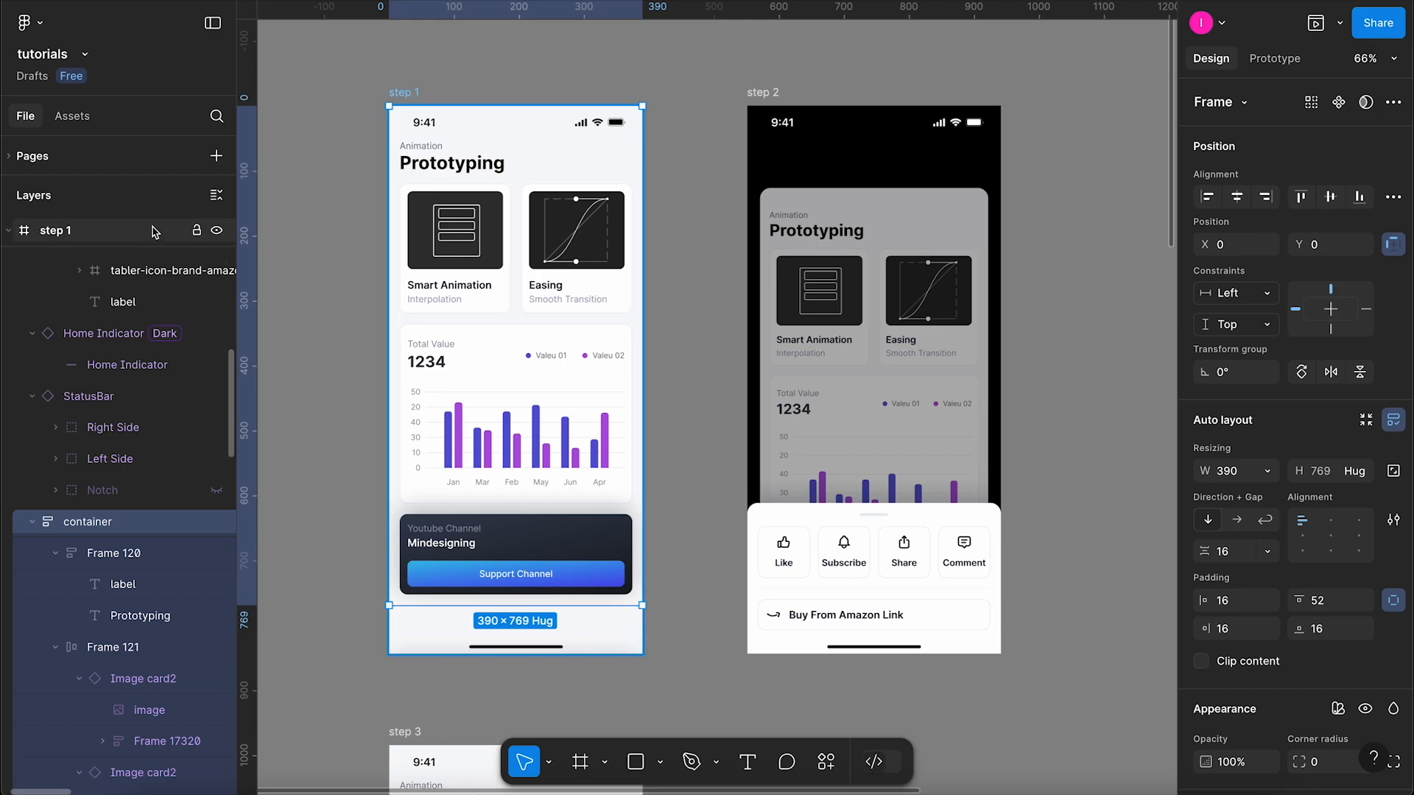
pyautogui.click(904, 243)
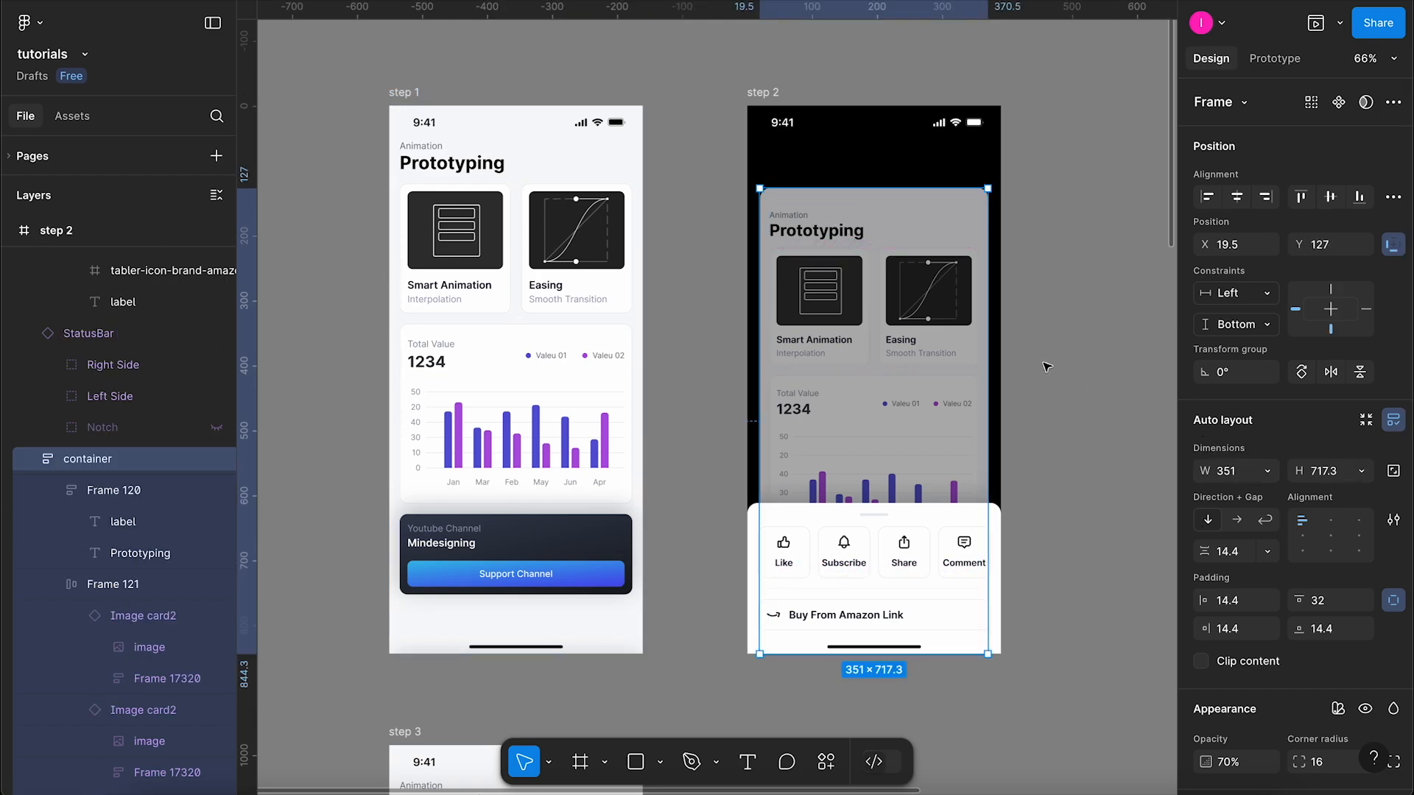
pyautogui.press('Tab')
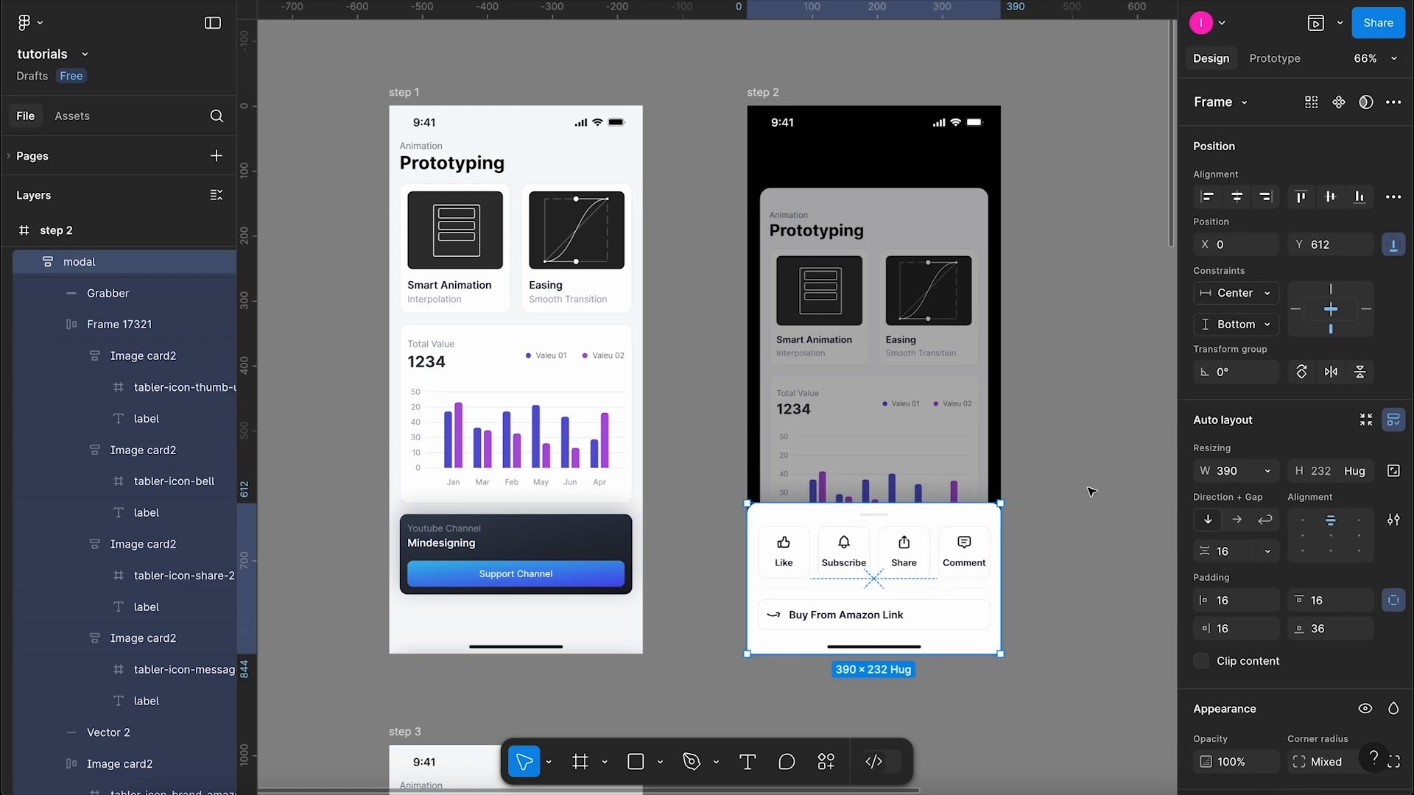
pyautogui.scroll(-1, 1063, 475)
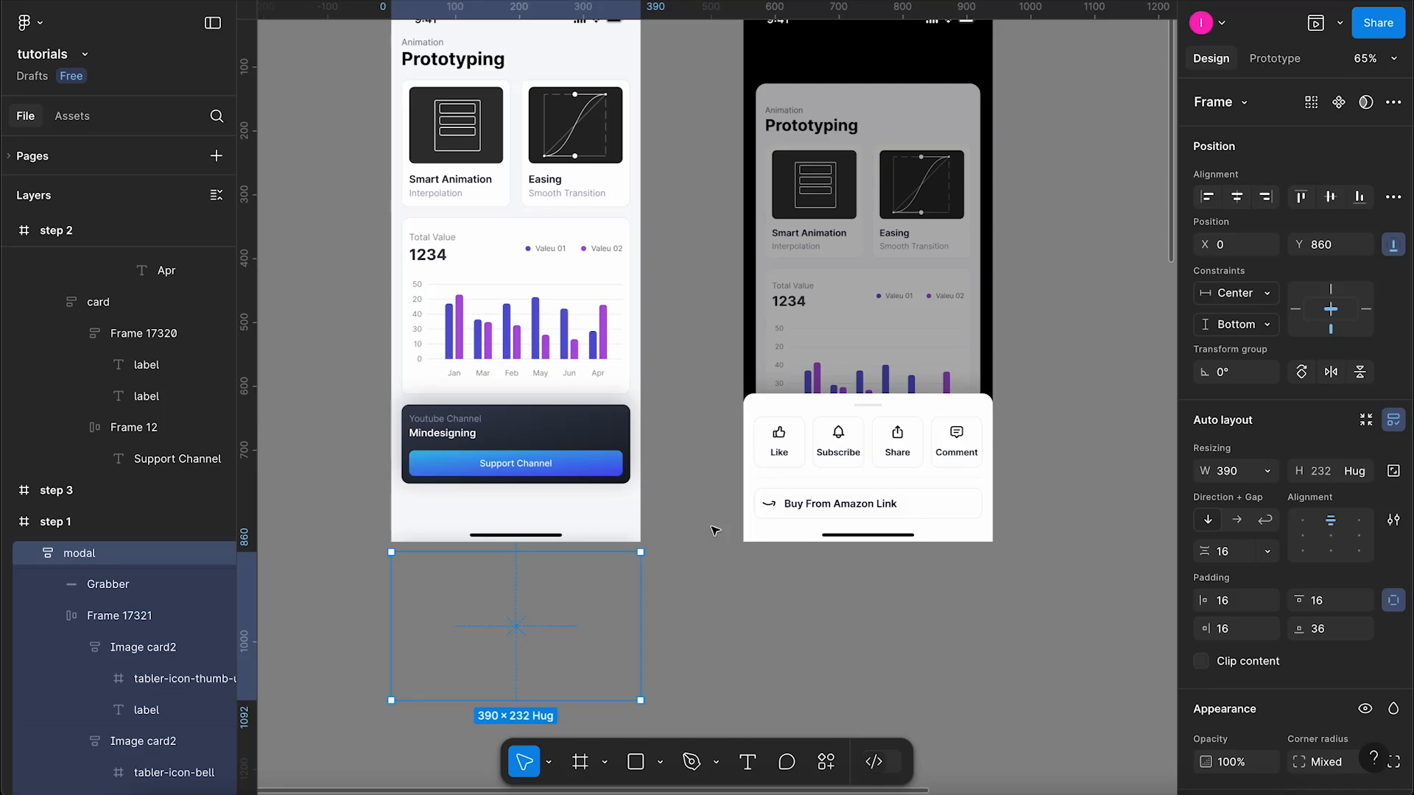
pyautogui.scroll(4, 700, 494)
# - Open the prototype interaction that links step 1's Support Channel button to step 2
pyautogui.click(688, 461)
pyautogui.click(1275, 59)
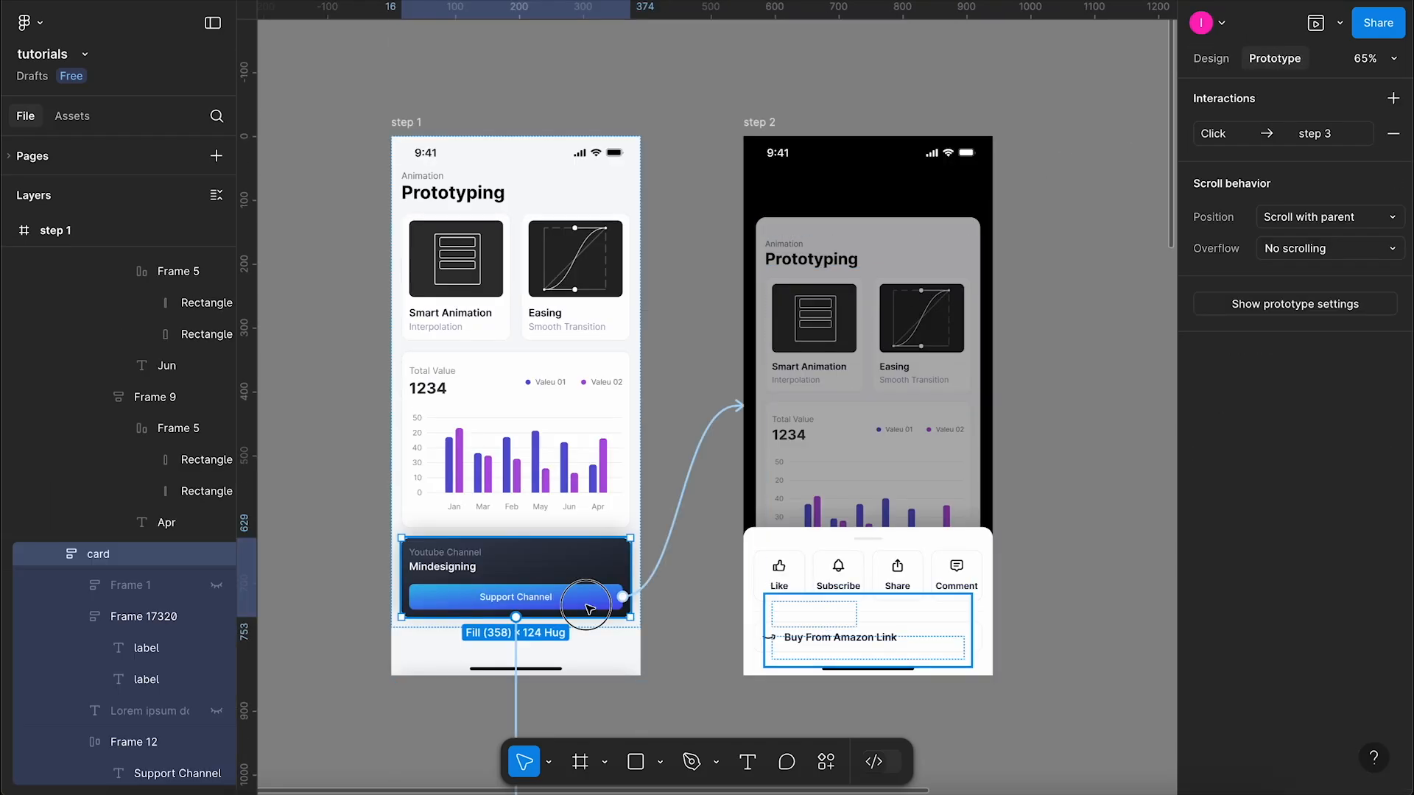
pyautogui.click(589, 608)
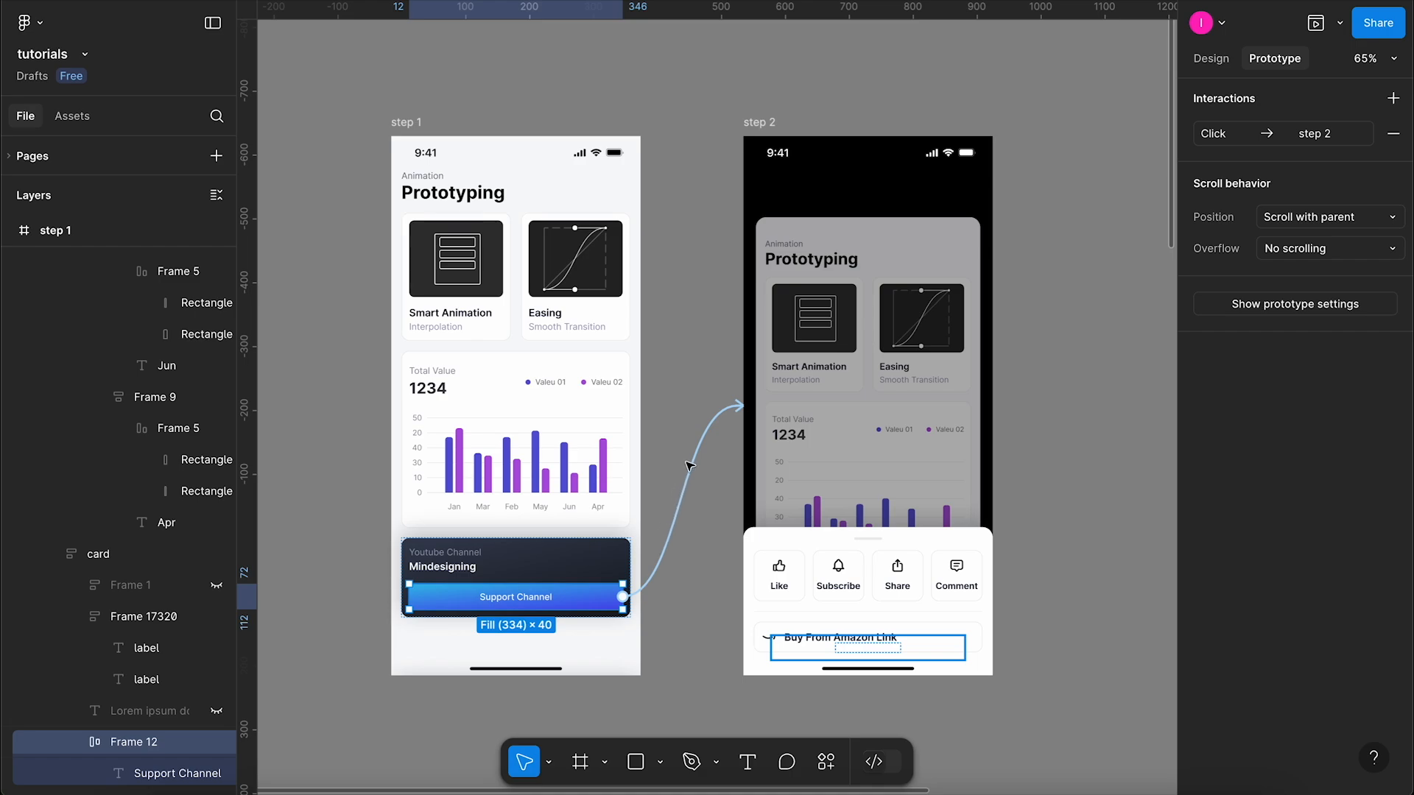
pyautogui.click(746, 413)
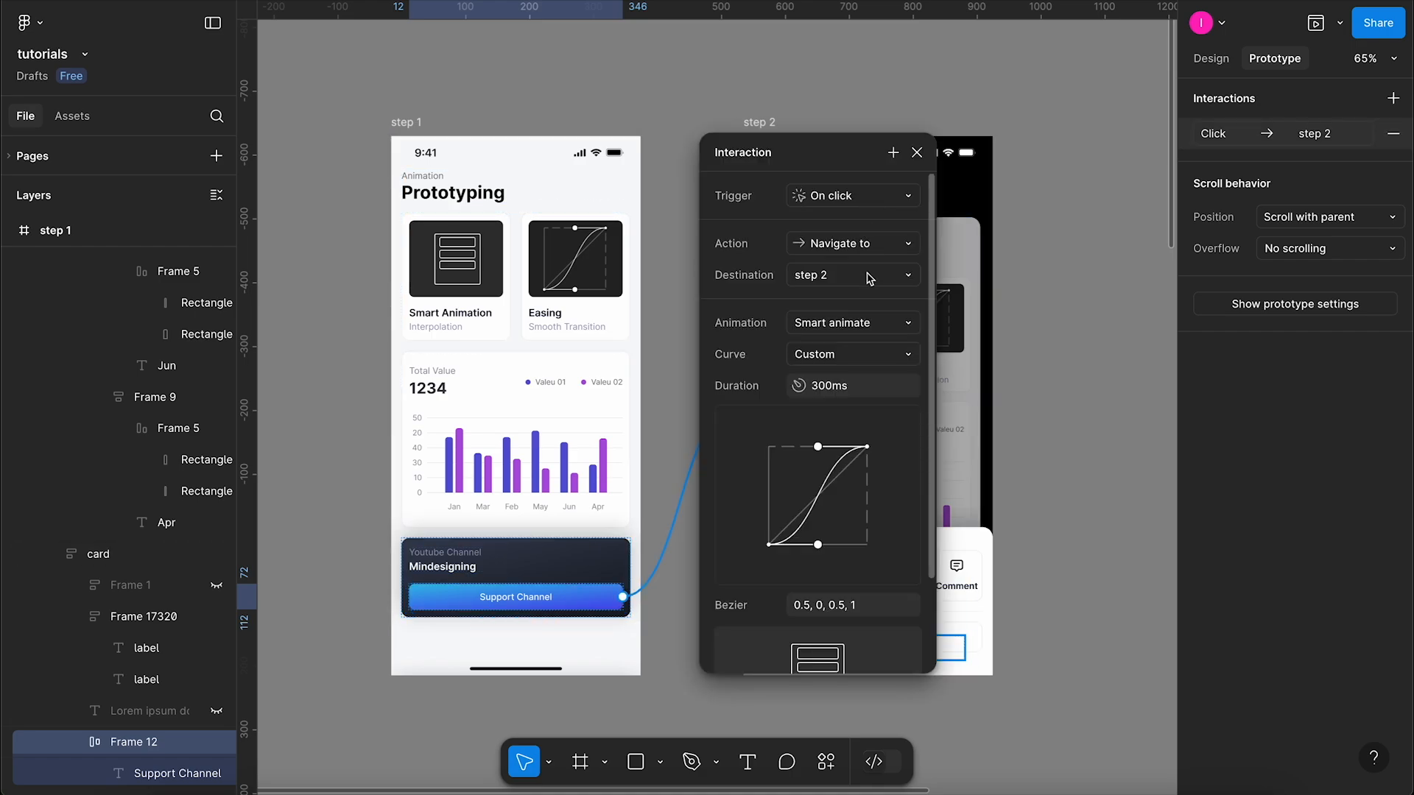
# - Select Smart animate as the interaction's animation and Custom bezier as its curve
pyautogui.click(888, 326)
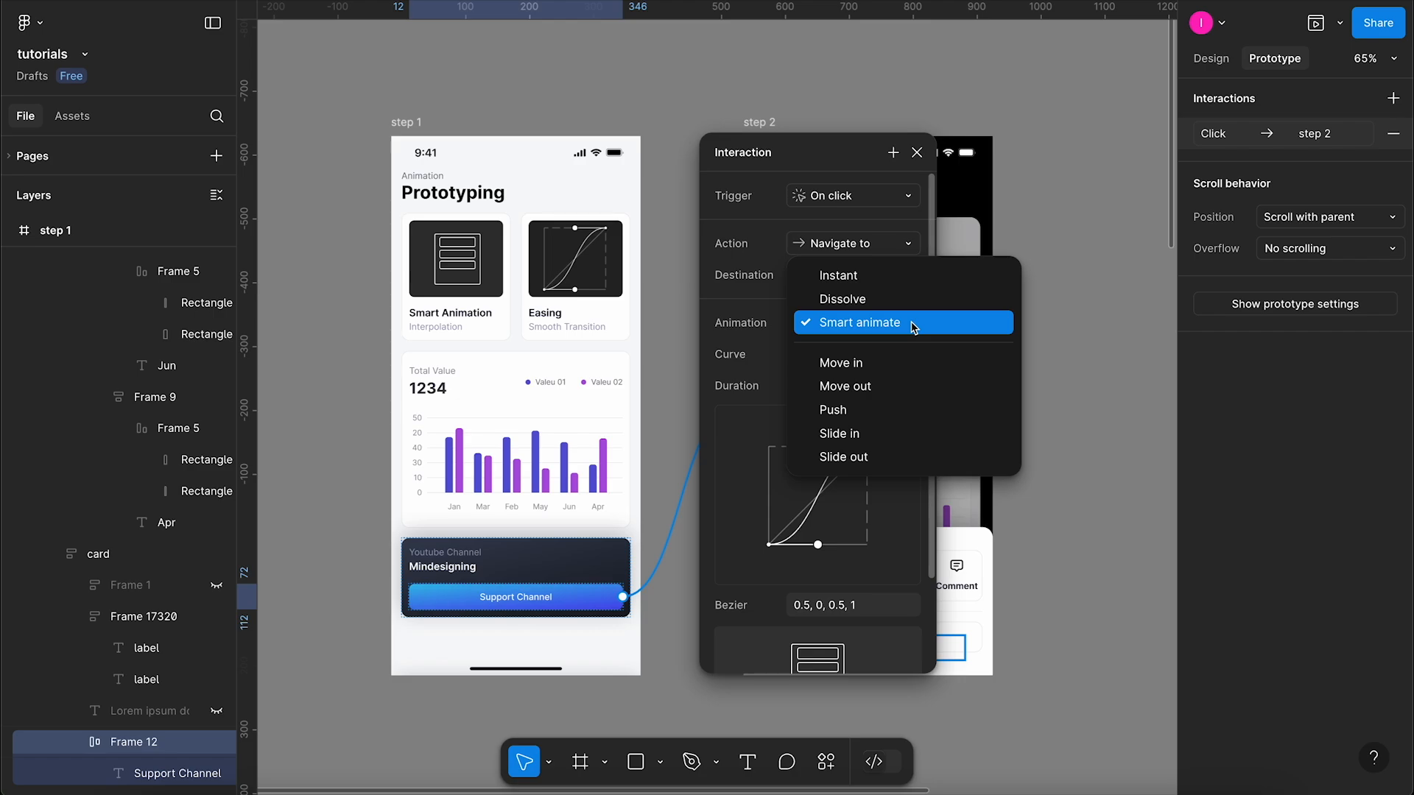
pyautogui.click(913, 327)
pyautogui.click(911, 352)
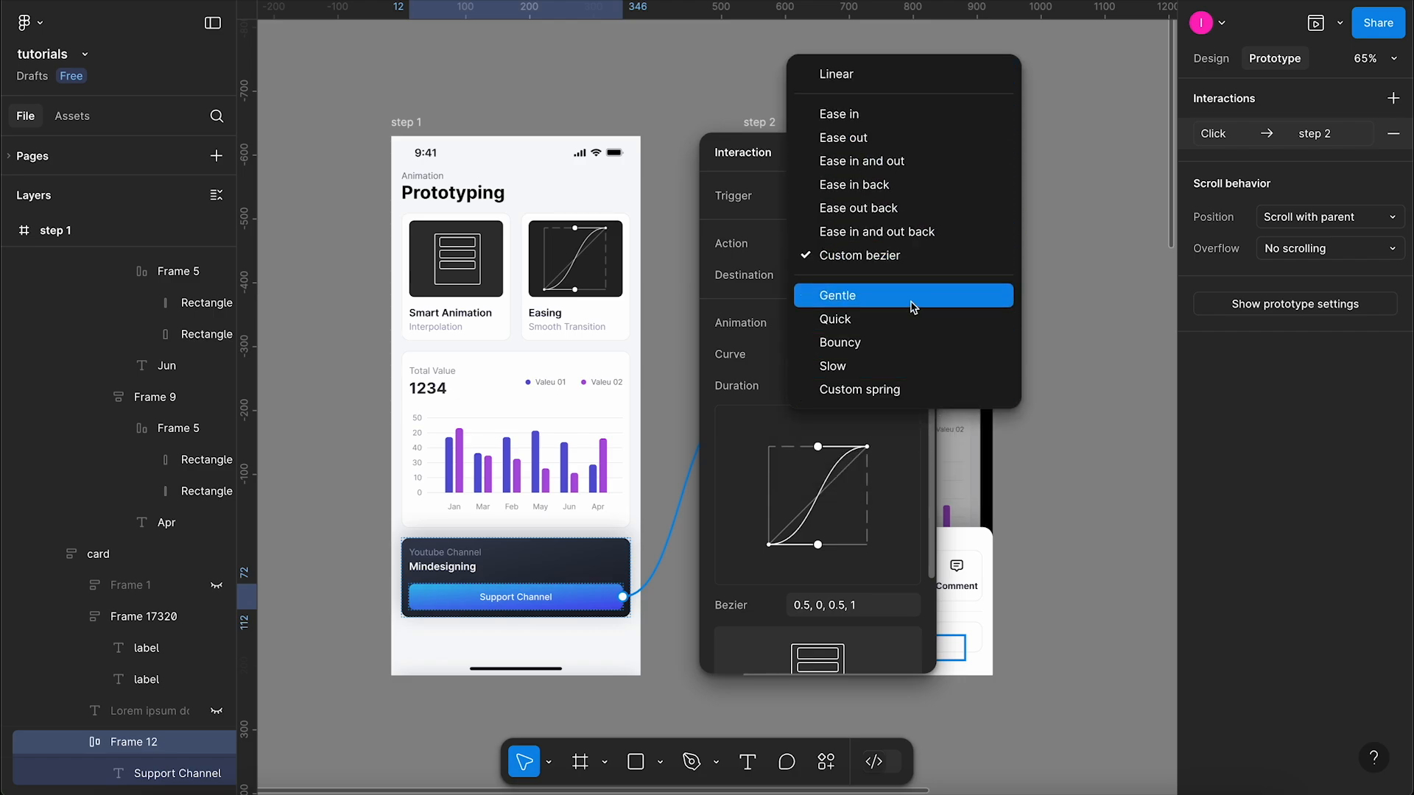
pyautogui.click(910, 257)
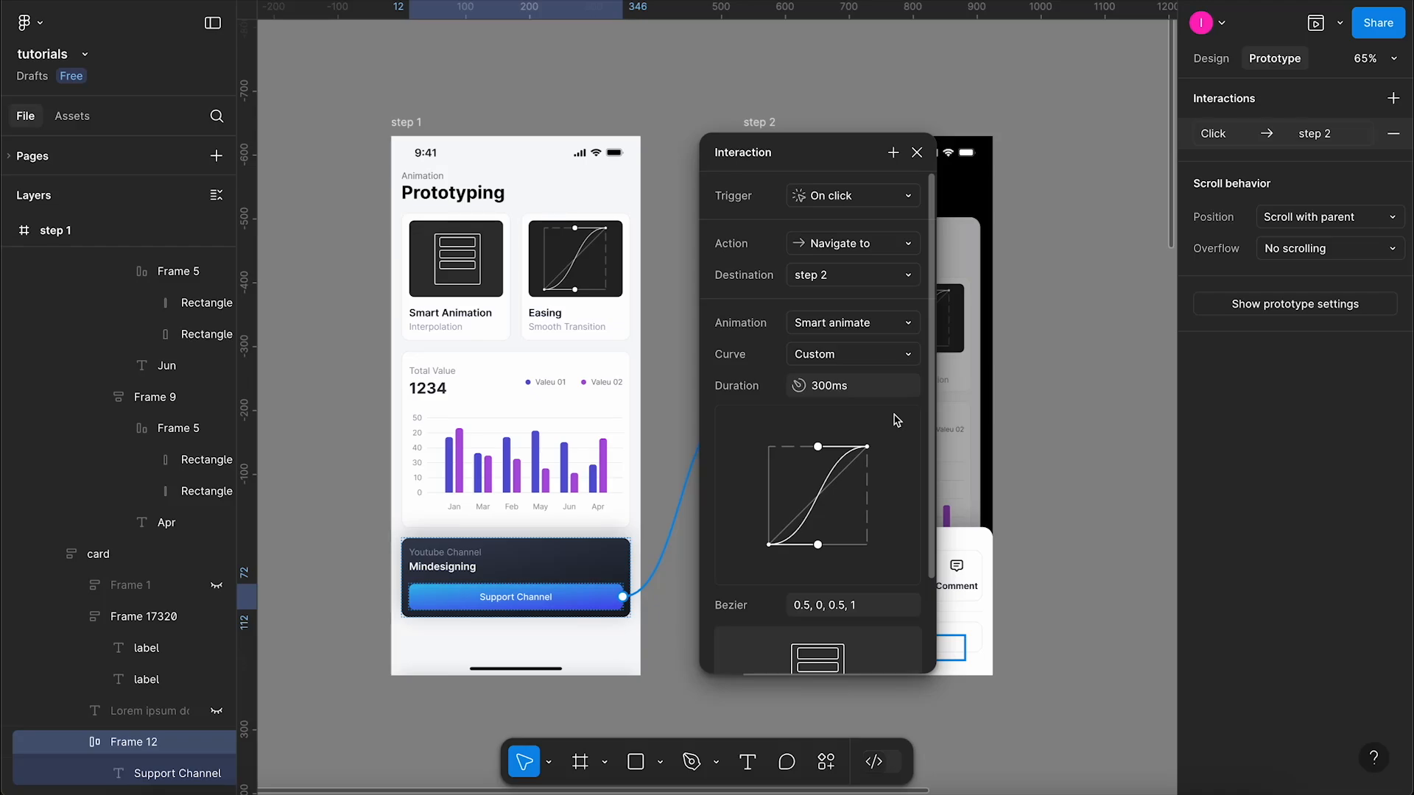
# - Keep Smart animate, apply the Ease in preset, and convert it to an editable Custom bezier curve
pyautogui.click(894, 326)
pyautogui.click(894, 327)
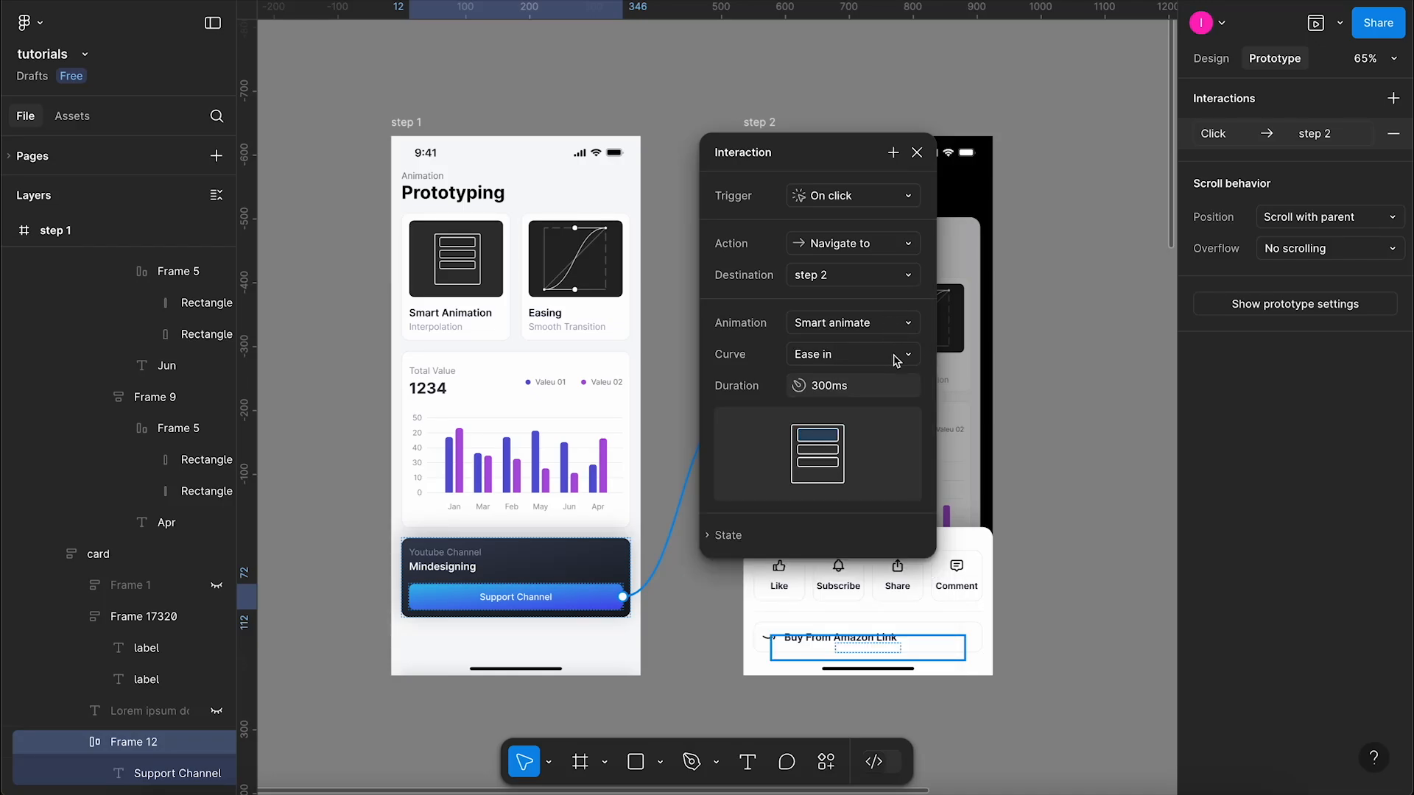
pyautogui.click(911, 358)
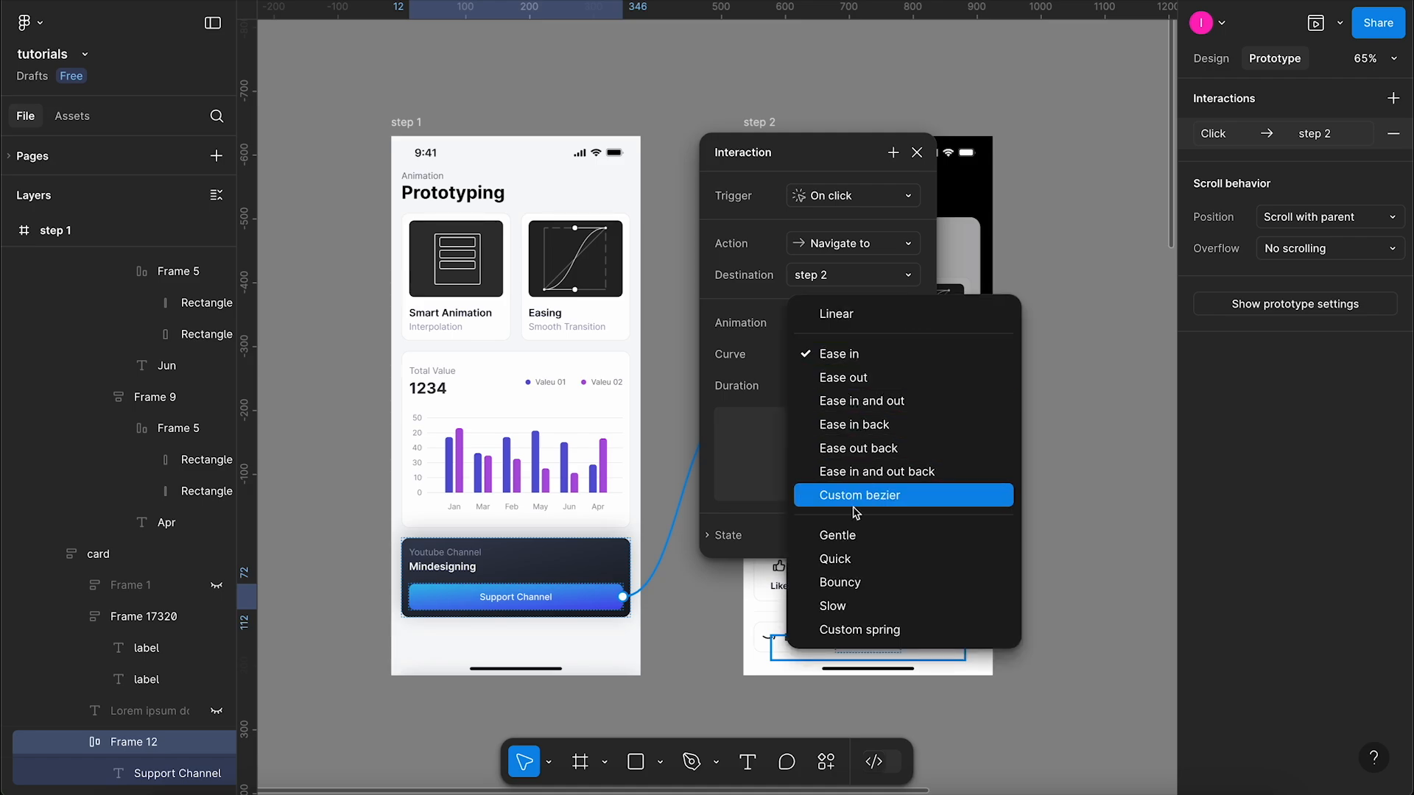
pyautogui.click(866, 508)
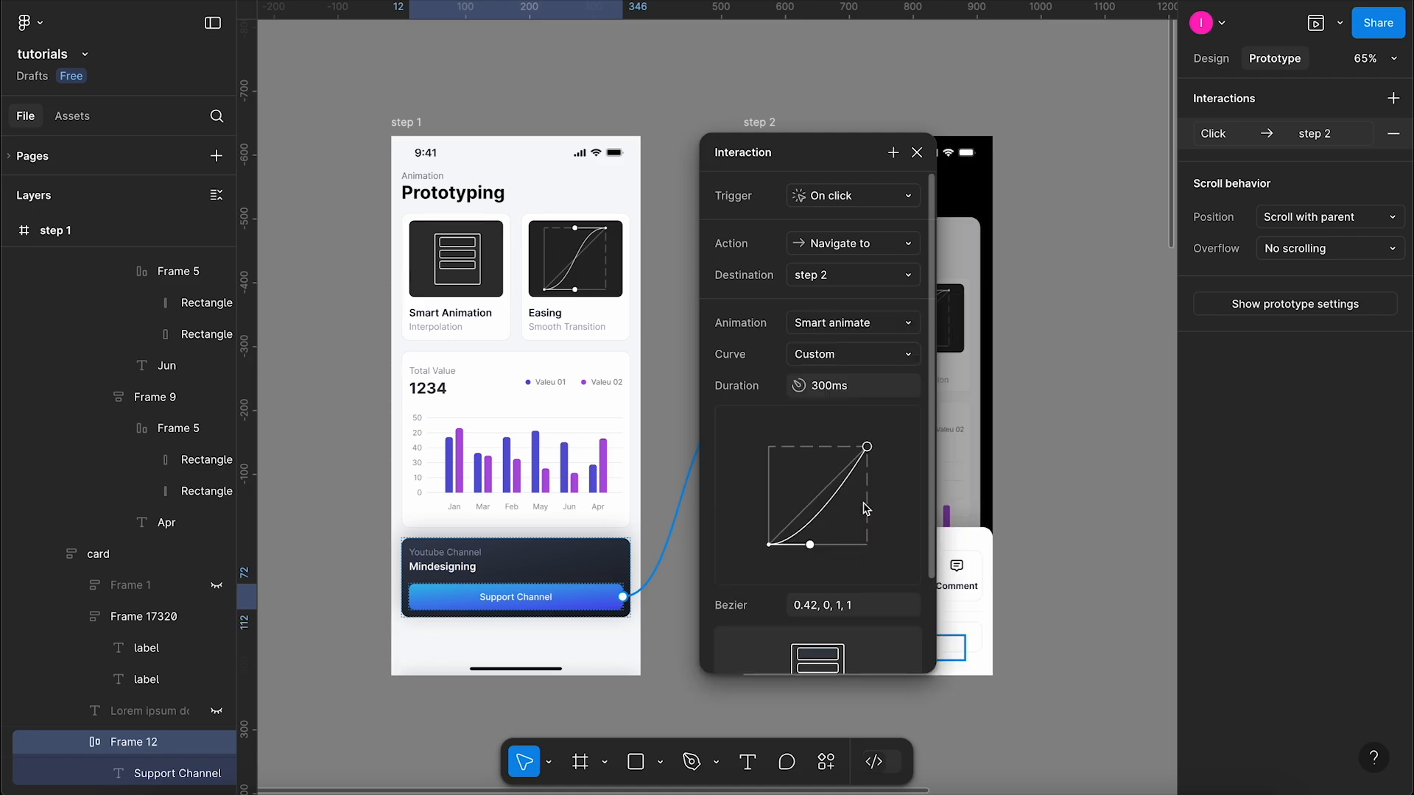
# - Flatten the curve to a straight line with Bezier values 0, 0, 1, 1
pyautogui.scroll(-1, 881, 508)
pyautogui.scroll(-1, 881, 508)
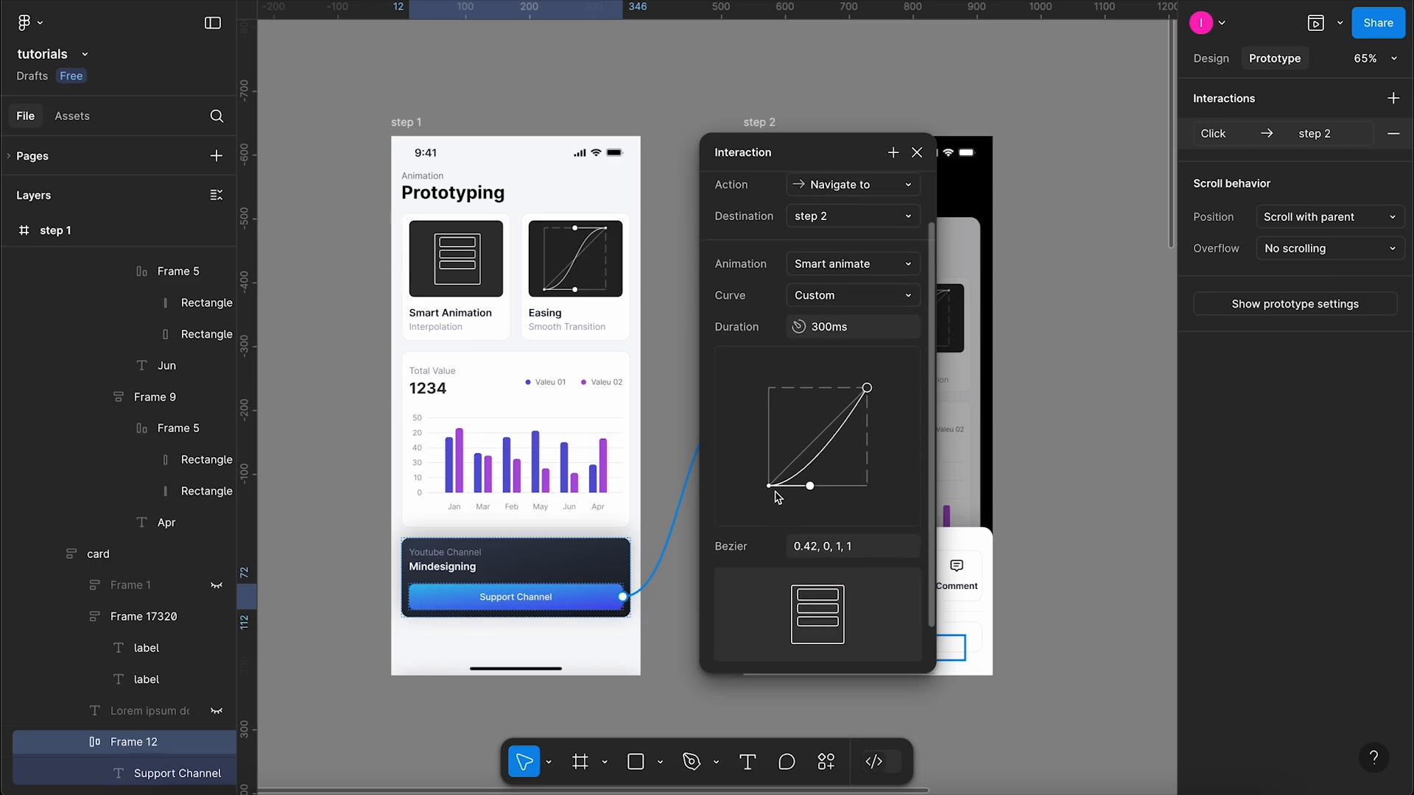
pyautogui.scroll(-1, 891, 411)
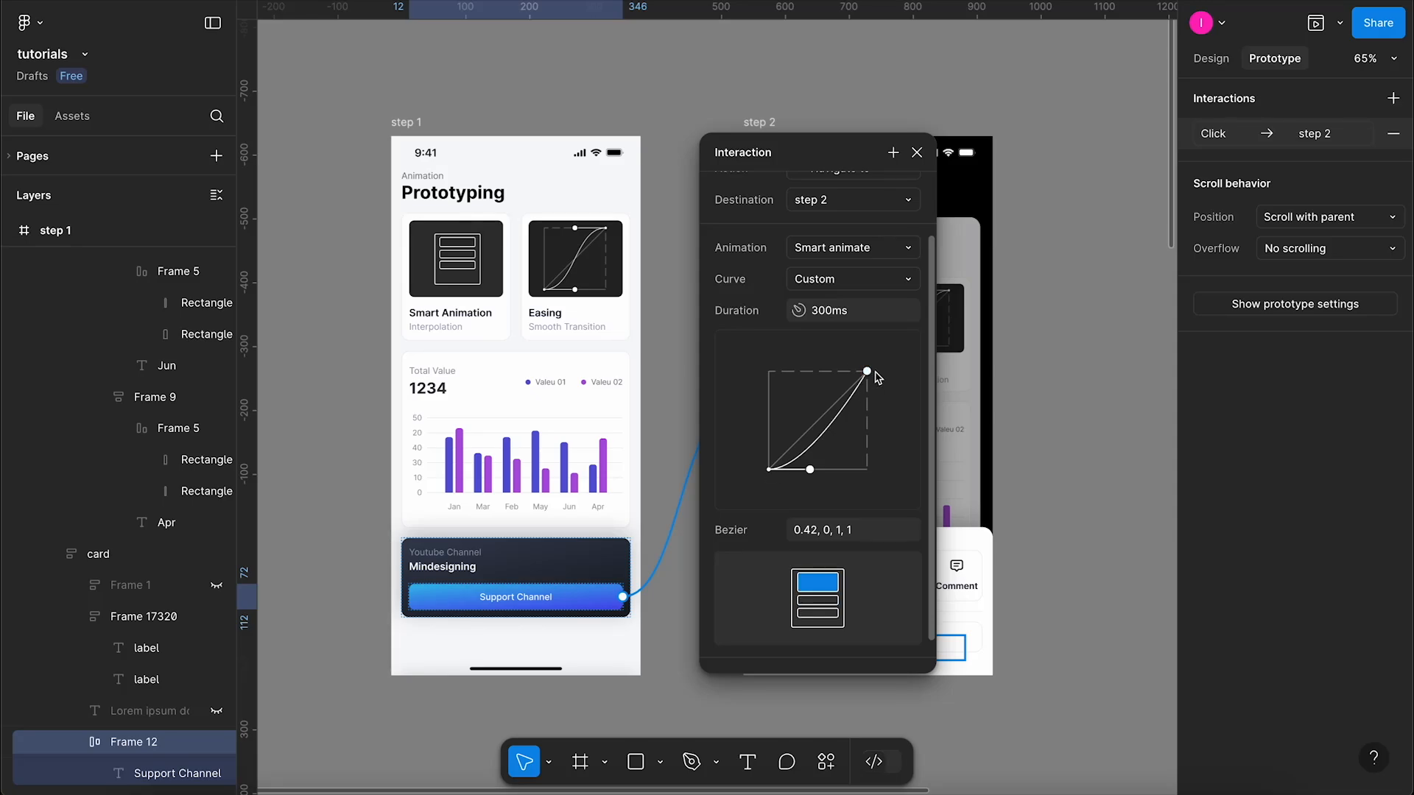
pyautogui.moveTo(811, 469); pyautogui.dragTo(770, 470)
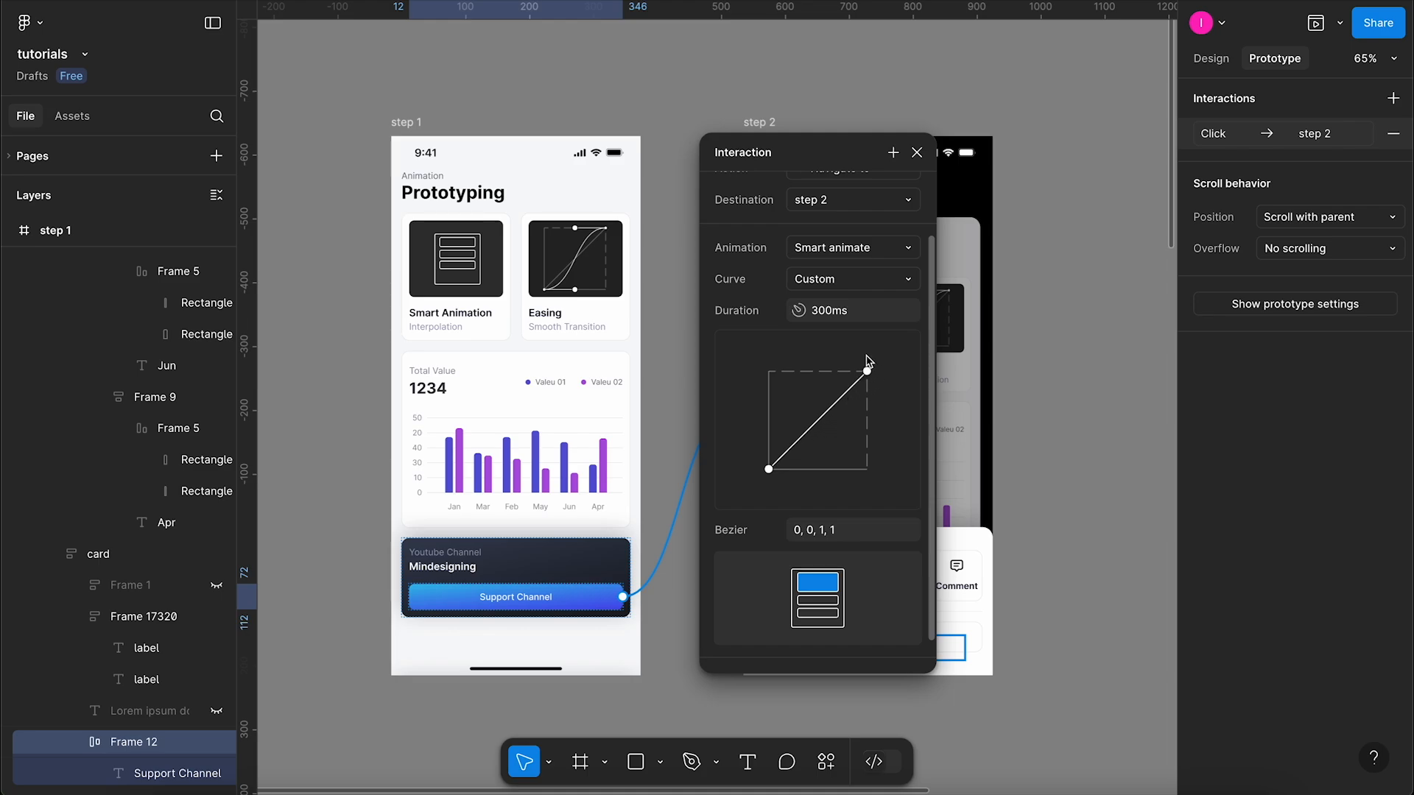
# - Pull the curve's start handle along the graph's lower edge to make an ease-in curve of 0.53, 0, 1, 1
pyautogui.moveTo(764, 151); pyautogui.dragTo(1015, 185)
pyautogui.click(416, 123)
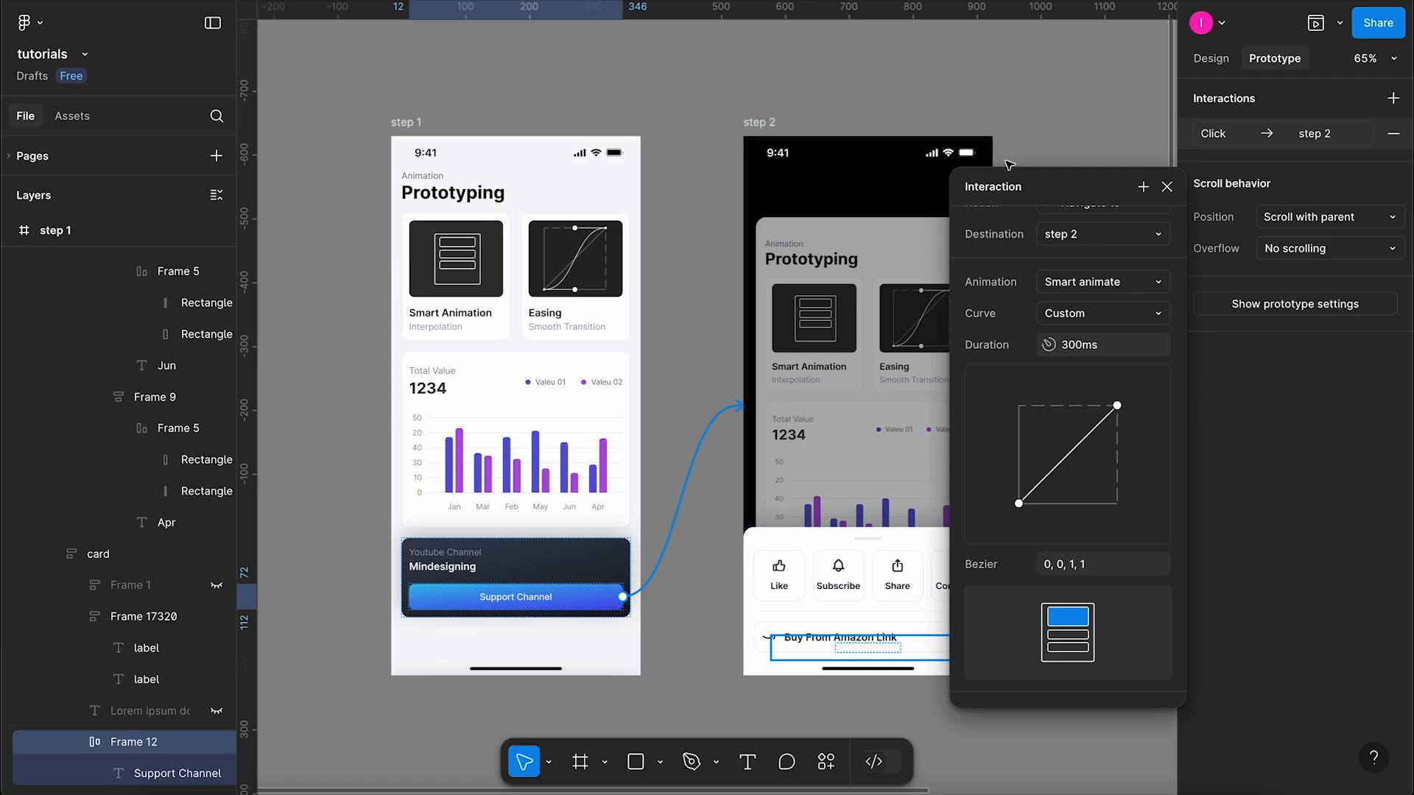
pyautogui.moveTo(974, 187); pyautogui.dragTo(764, 151)
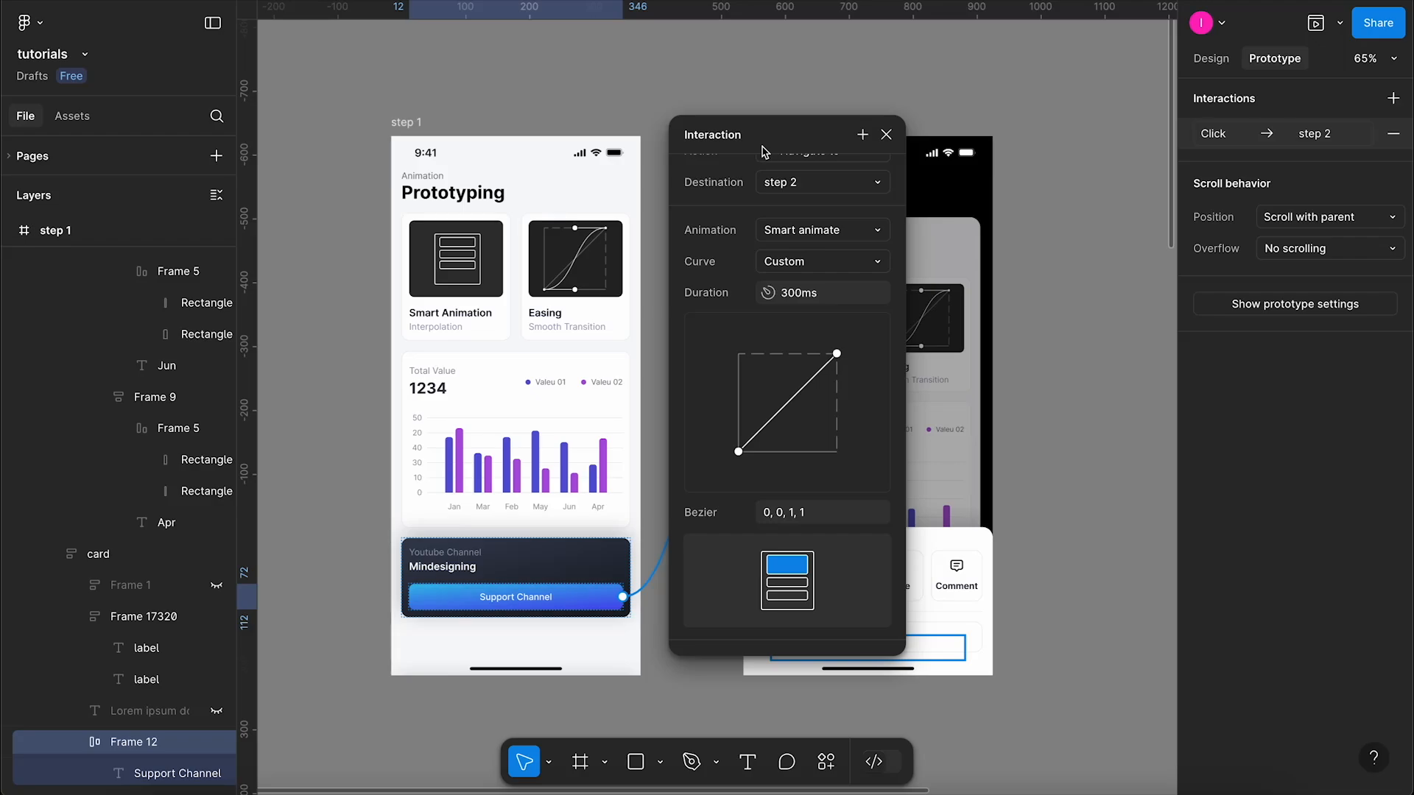
pyautogui.moveTo(739, 452); pyautogui.dragTo(790, 451)
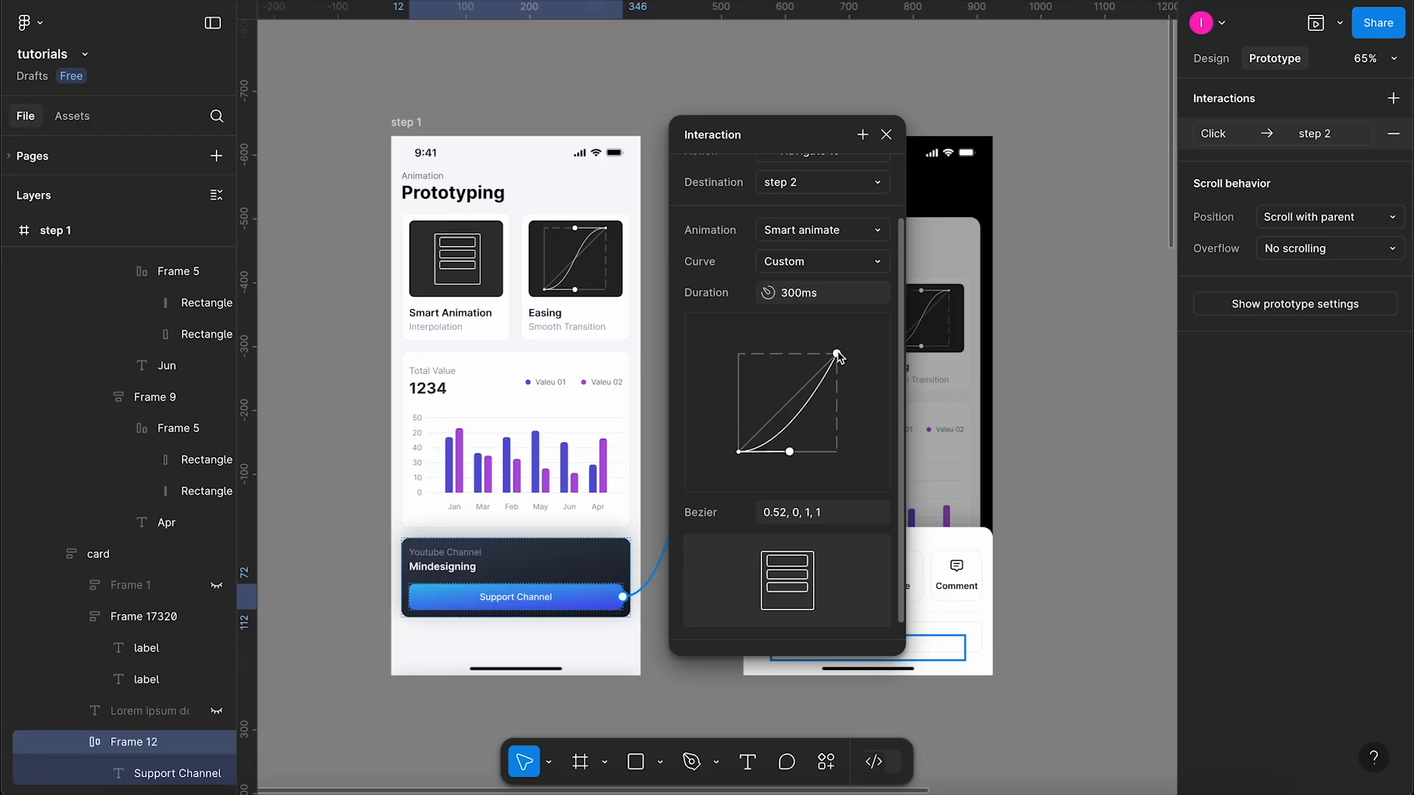
pyautogui.moveTo(789, 452); pyautogui.dragTo(792, 453)
# - Preview step 1 and repeatedly trigger the Support Channel transition to check the ease-in motion
pyautogui.hotkey('shift', 'space')
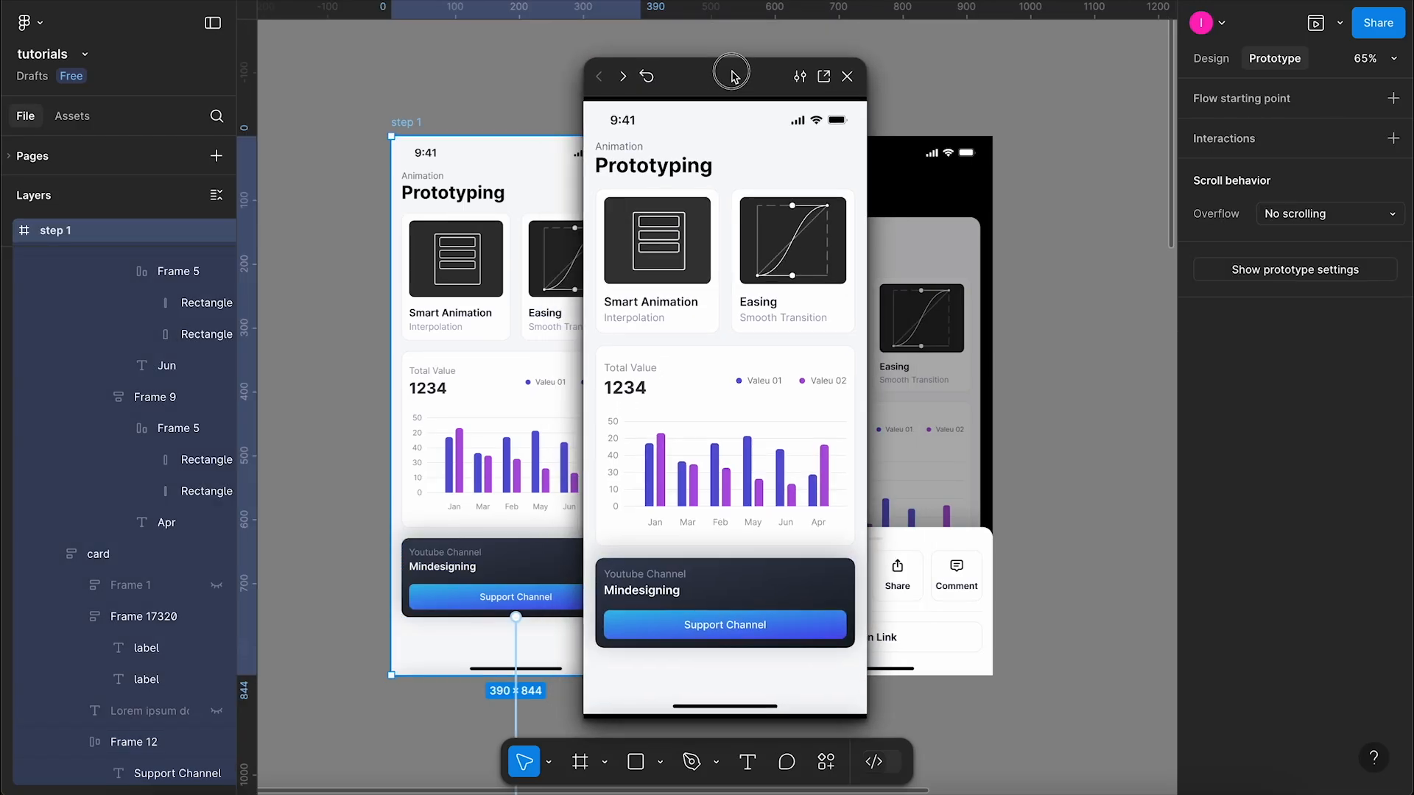
pyautogui.click(819, 629)
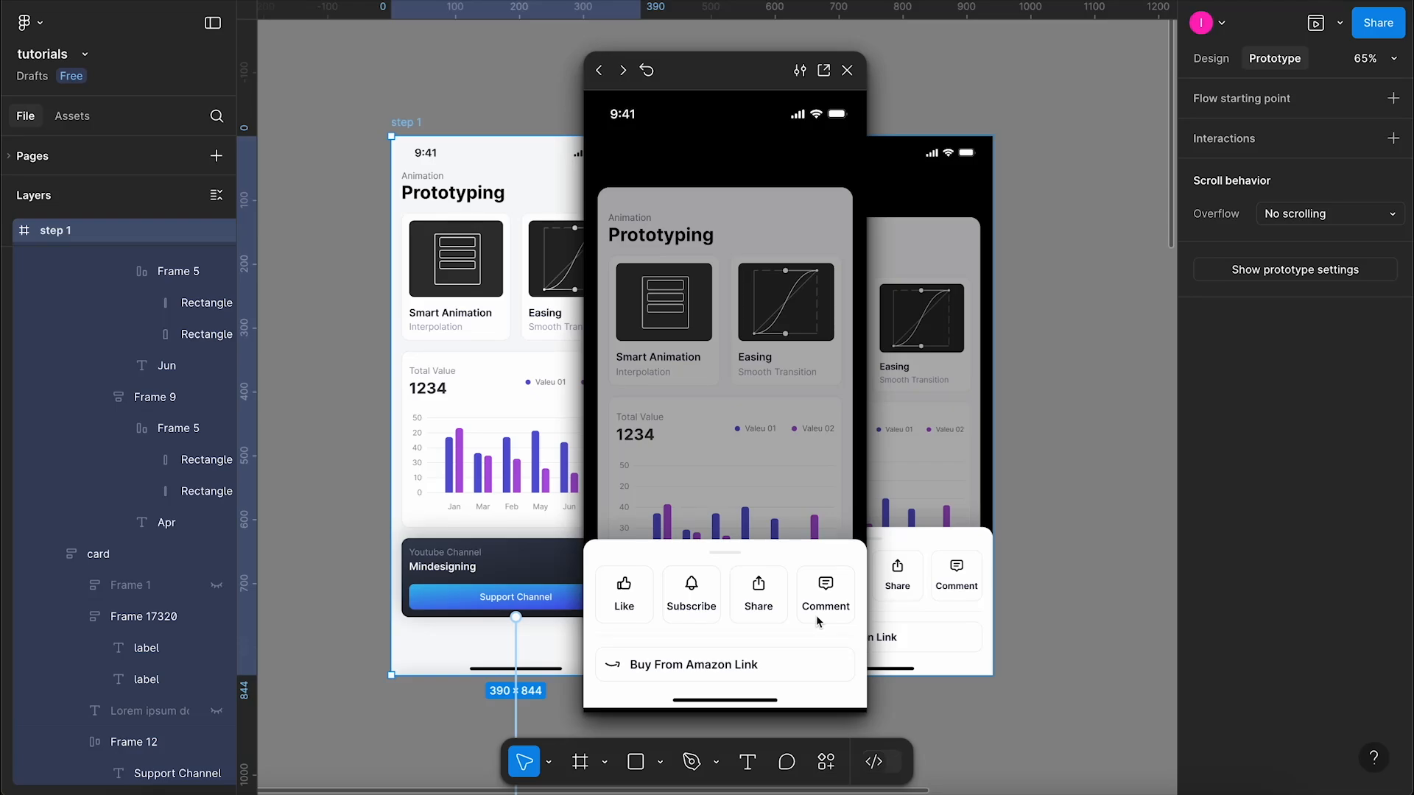
pyautogui.click(816, 618)
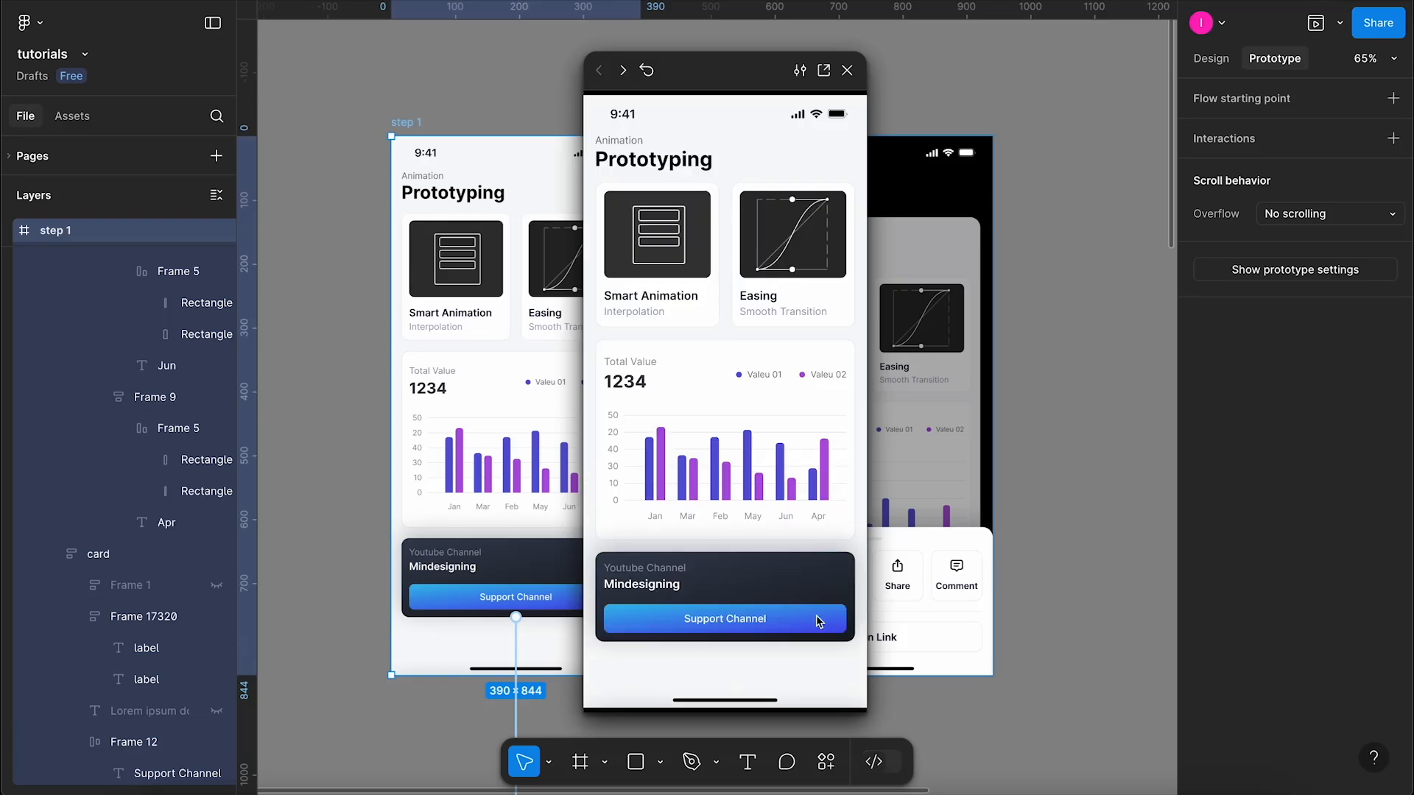
pyautogui.click(816, 617)
pyautogui.click(816, 618)
pyautogui.click(816, 618)
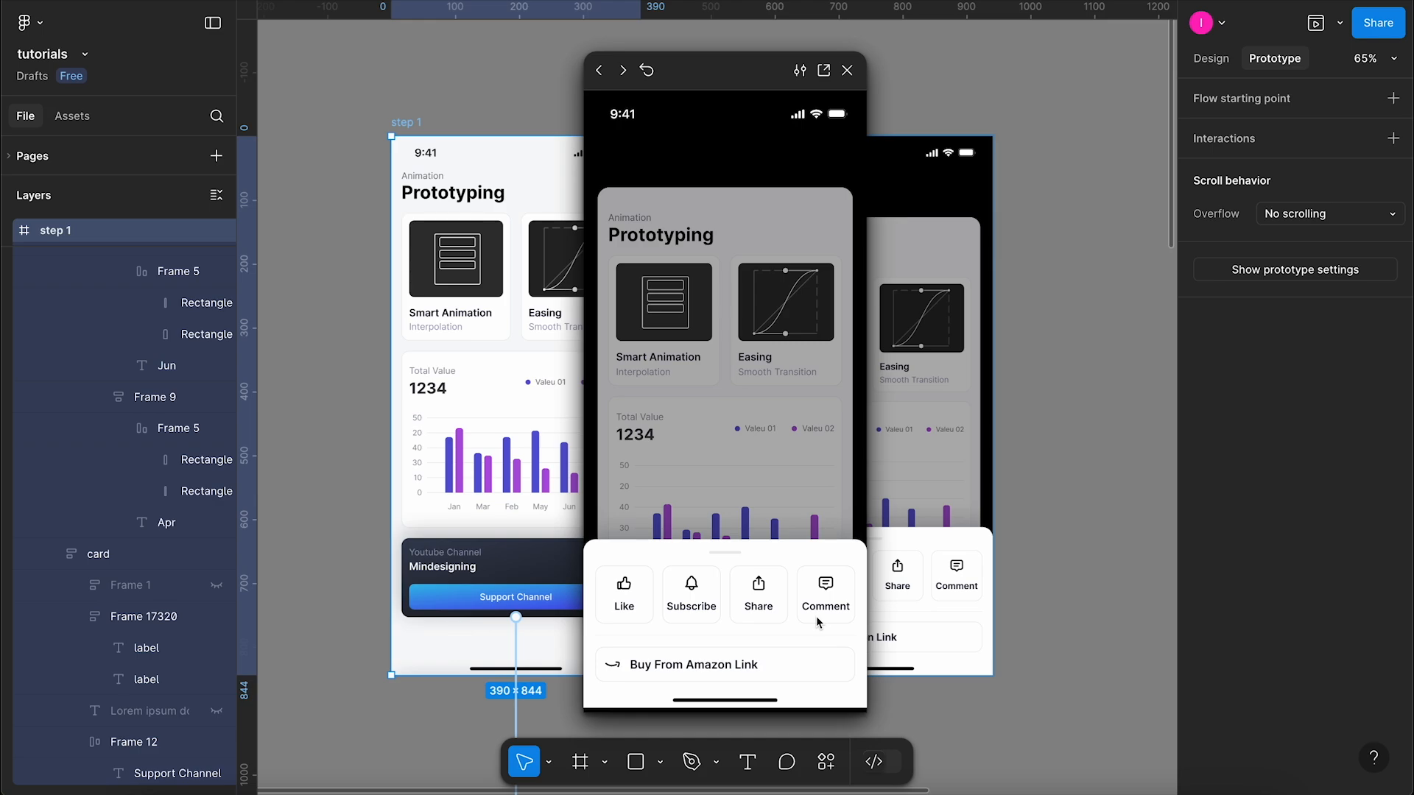
# - Reopen the Support Channel button's interaction and pull the curve's end handle inward along the graph's upper edge
pyautogui.click(696, 464)
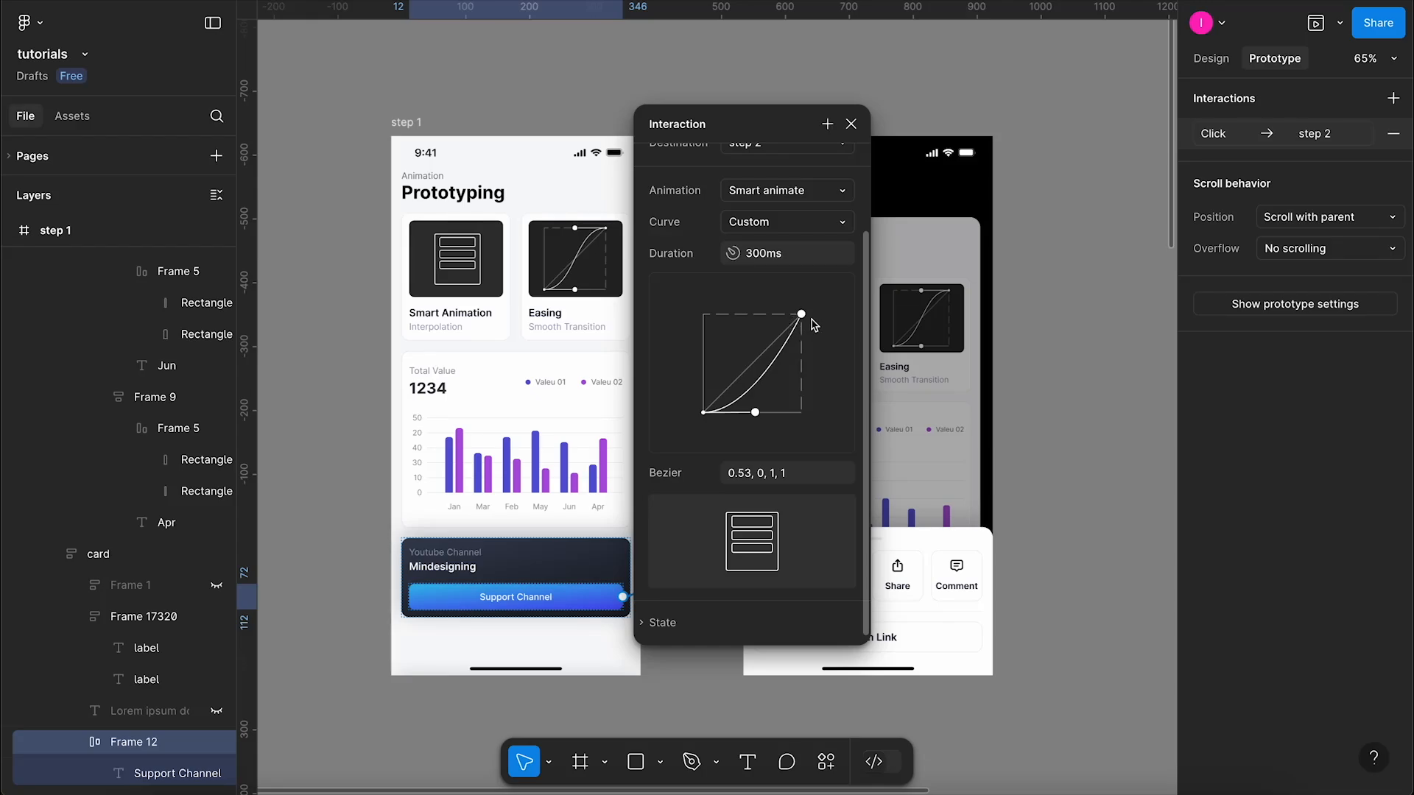
pyautogui.click(801, 315)
pyautogui.moveTo(801, 315); pyautogui.dragTo(745, 319)
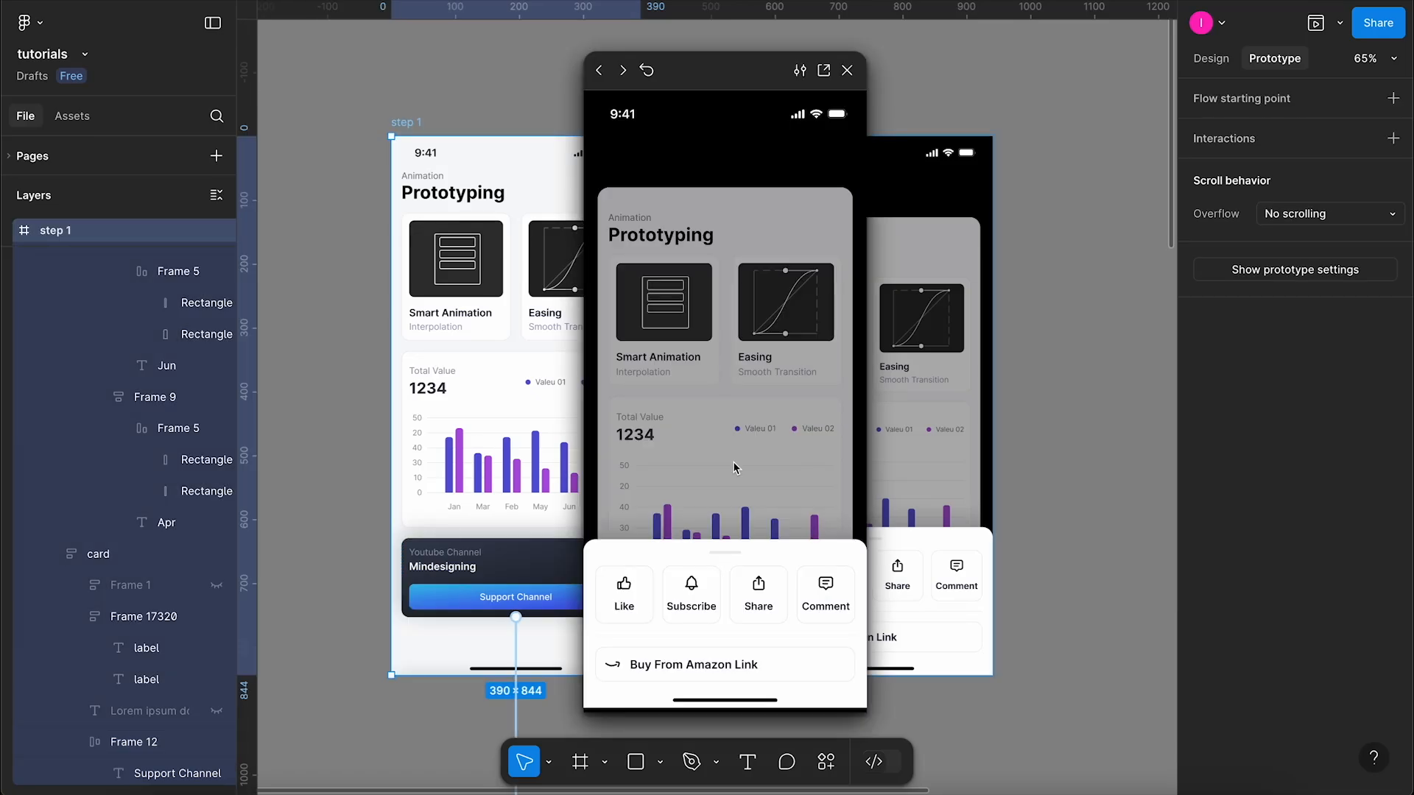
# - Replay the modal's opening and closing in the preview to check the curve eased at both ends
pyautogui.click(734, 471)
pyautogui.click(776, 617)
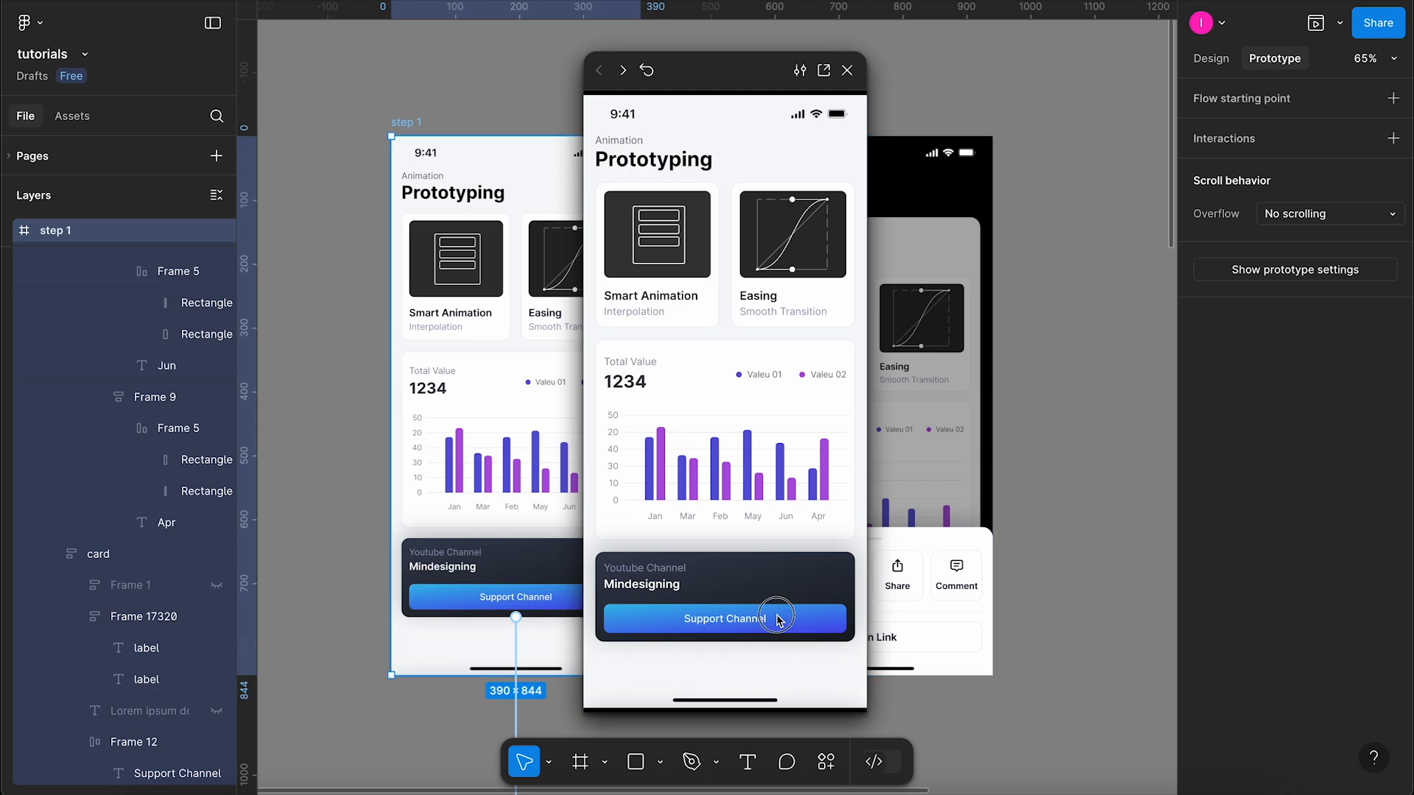
pyautogui.click(777, 619)
pyautogui.click(779, 619)
pyautogui.click(778, 618)
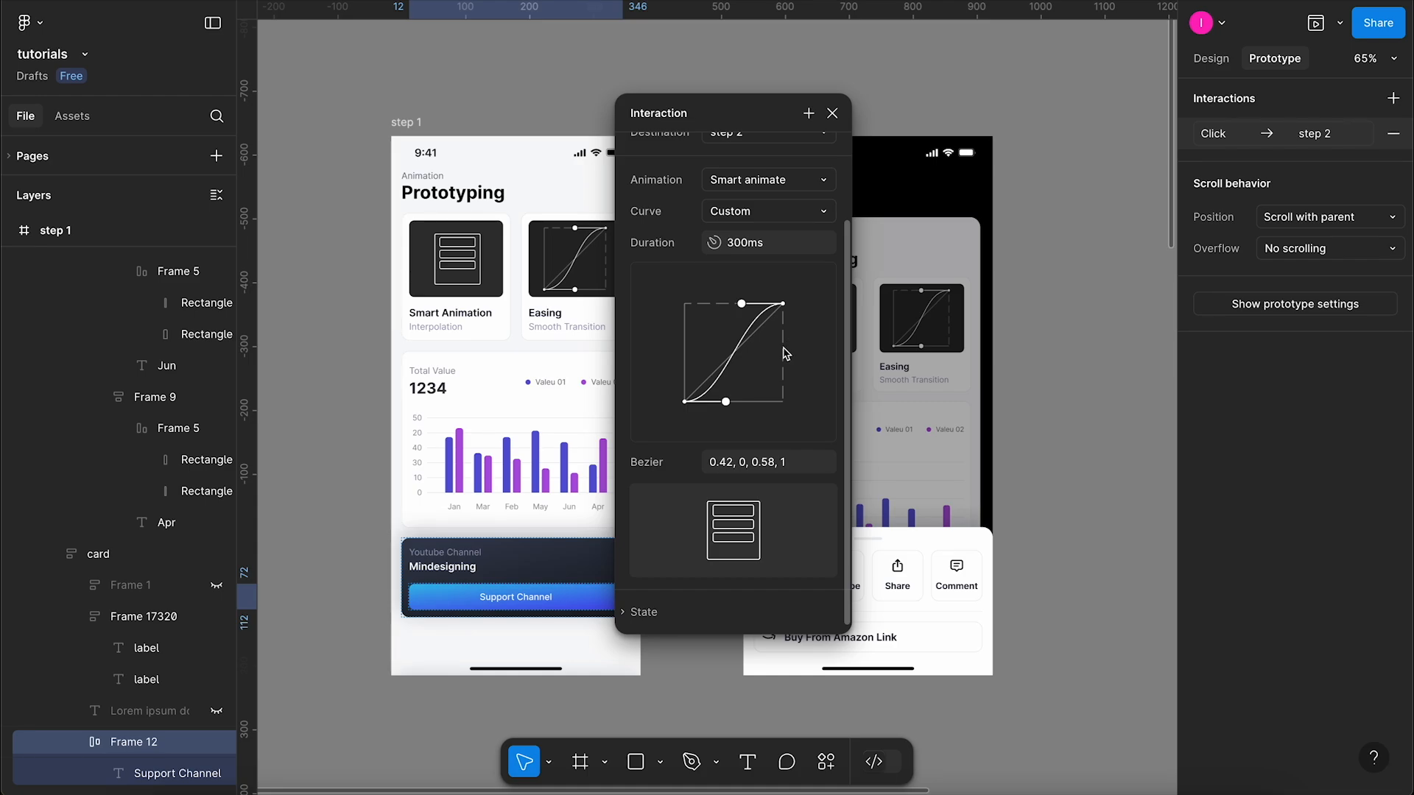
# - Exaggerate both curve handles to Bezier values 0.78, 0, 0.23, 1 and preview the modal transition from step 1
pyautogui.moveTo(726, 402); pyautogui.dragTo(757, 403)
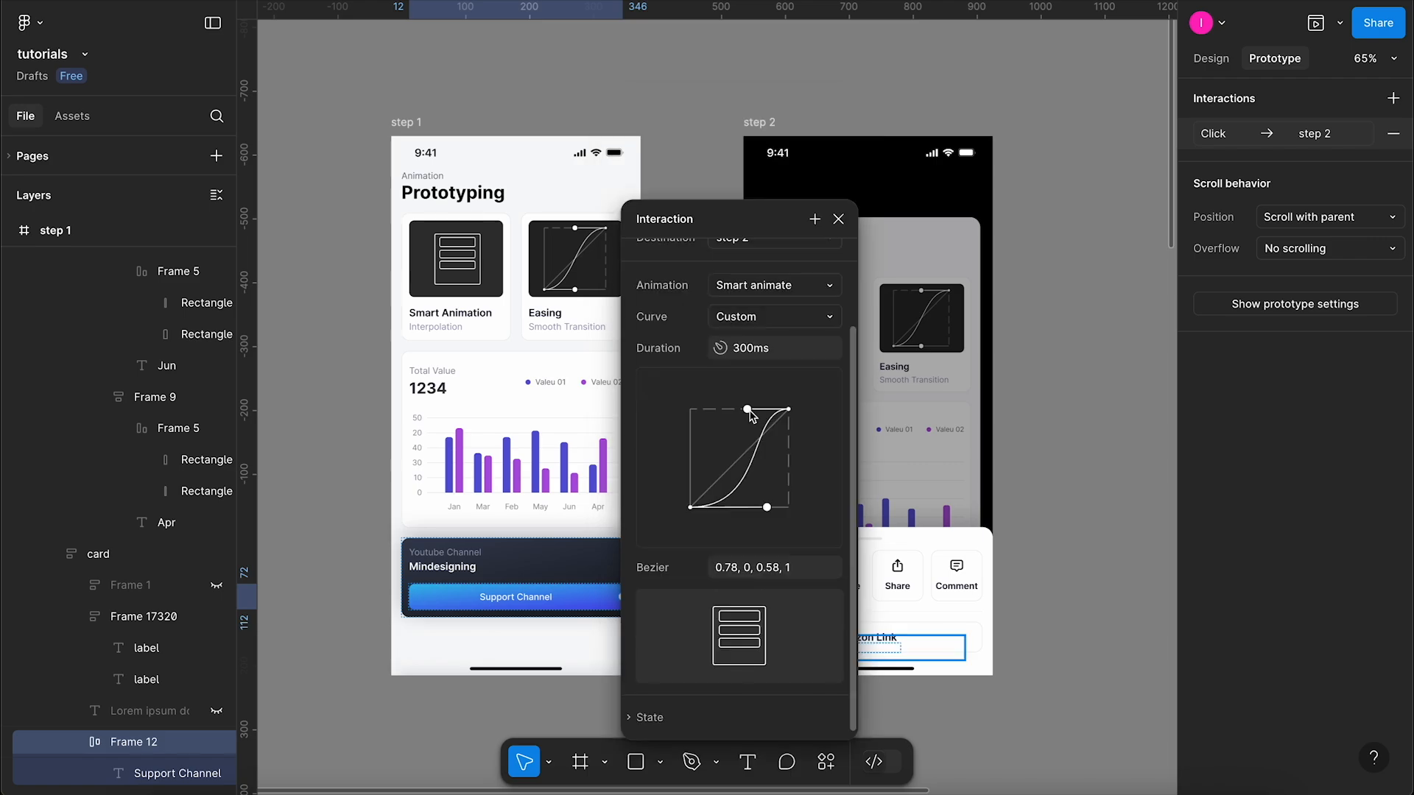
pyautogui.moveTo(748, 409); pyautogui.dragTo(716, 415)
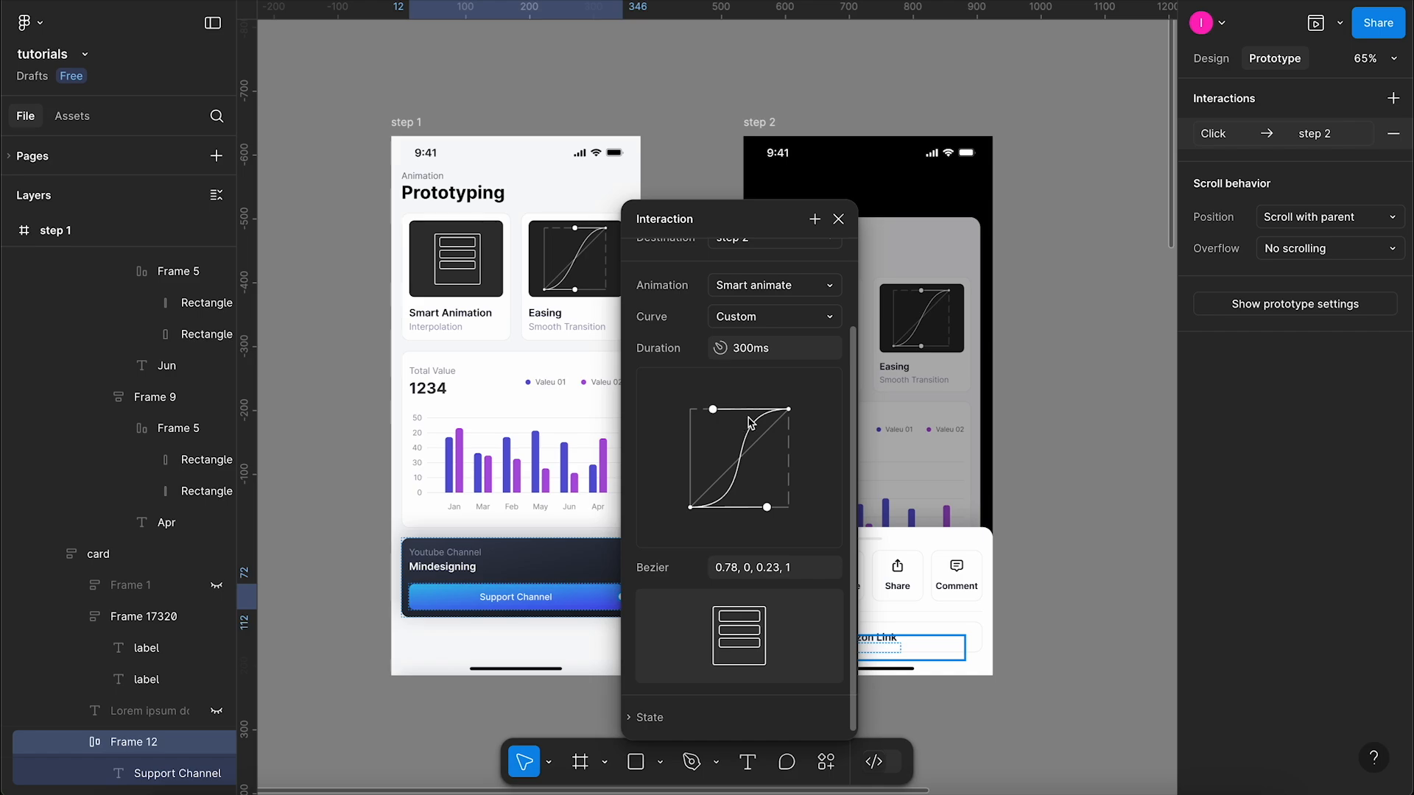
pyautogui.click(421, 120)
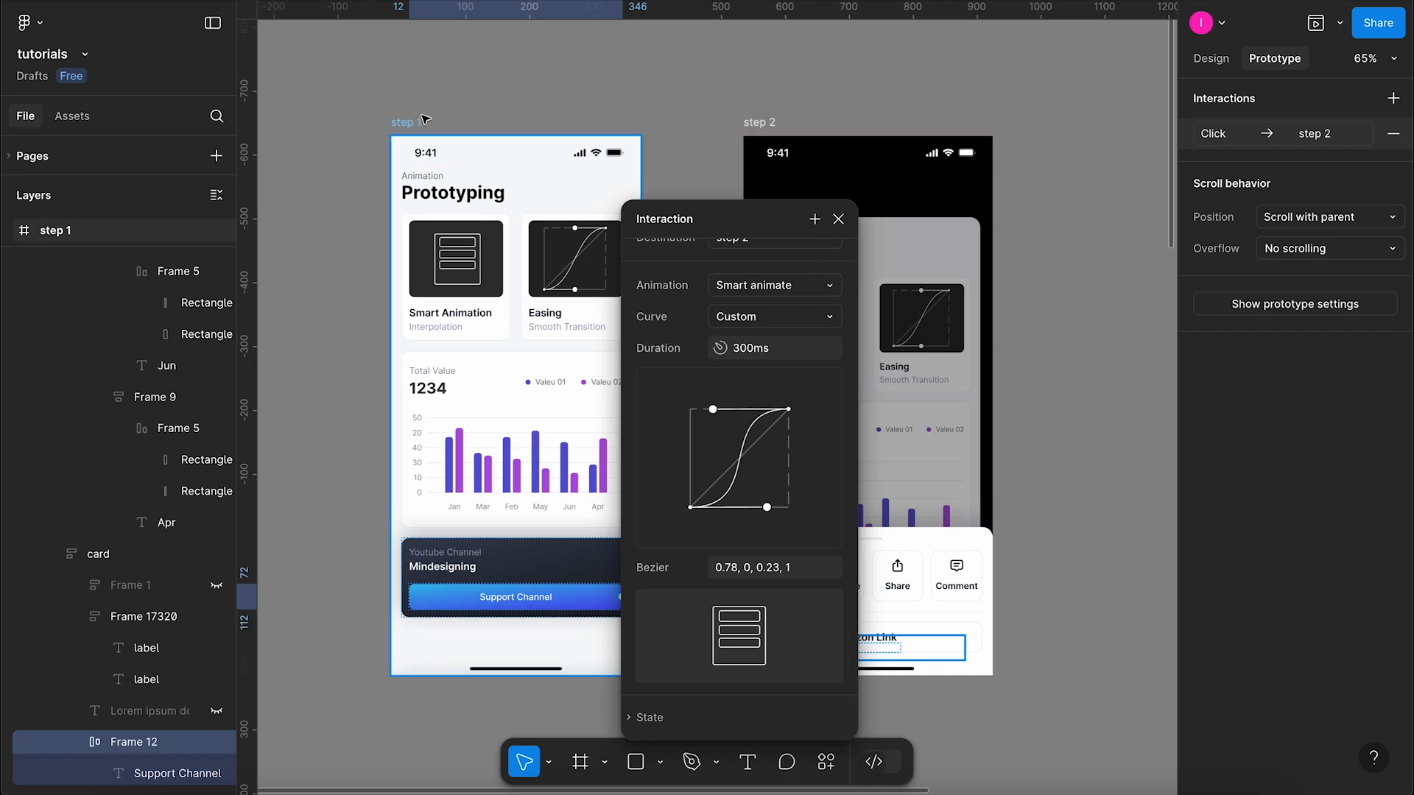
pyautogui.click(1316, 22)
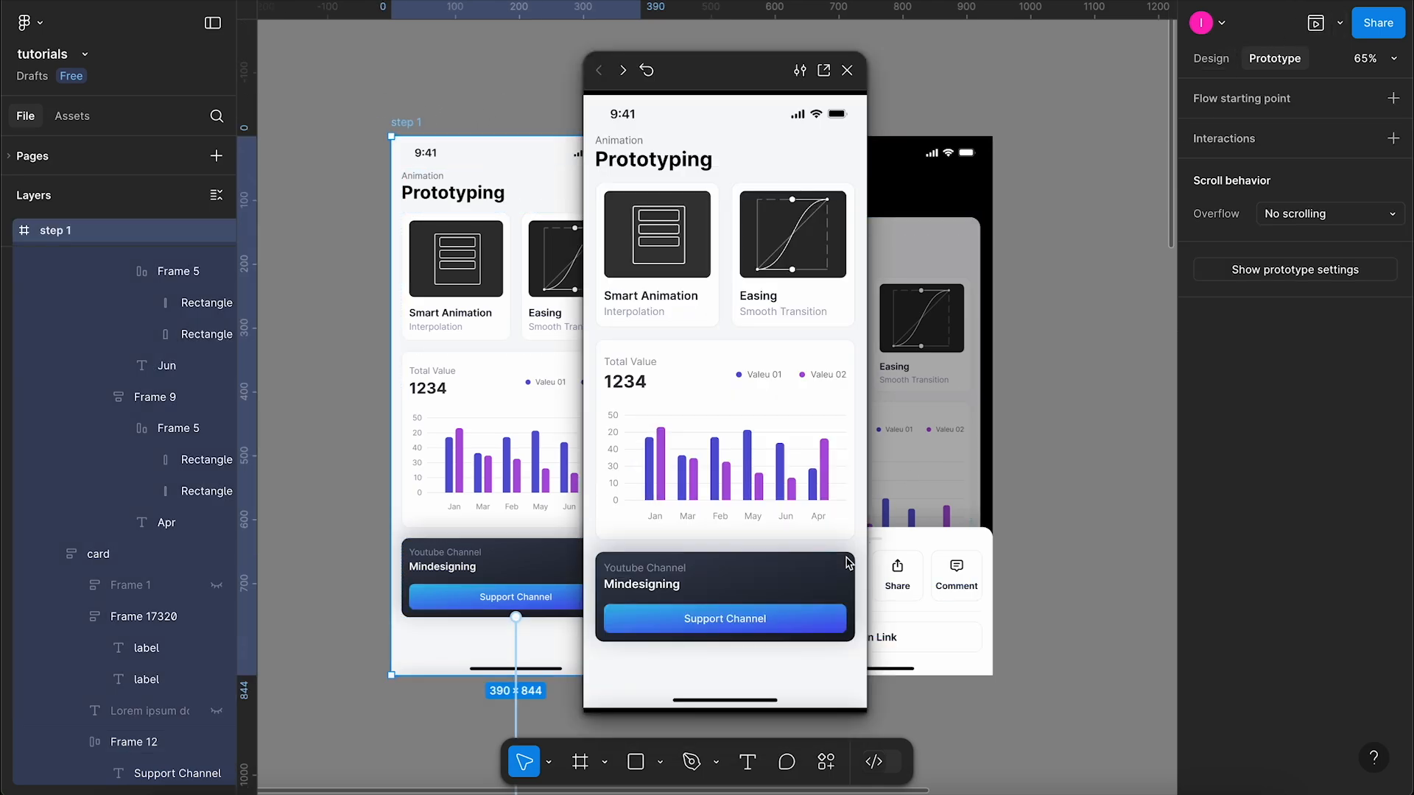
pyautogui.click(817, 620)
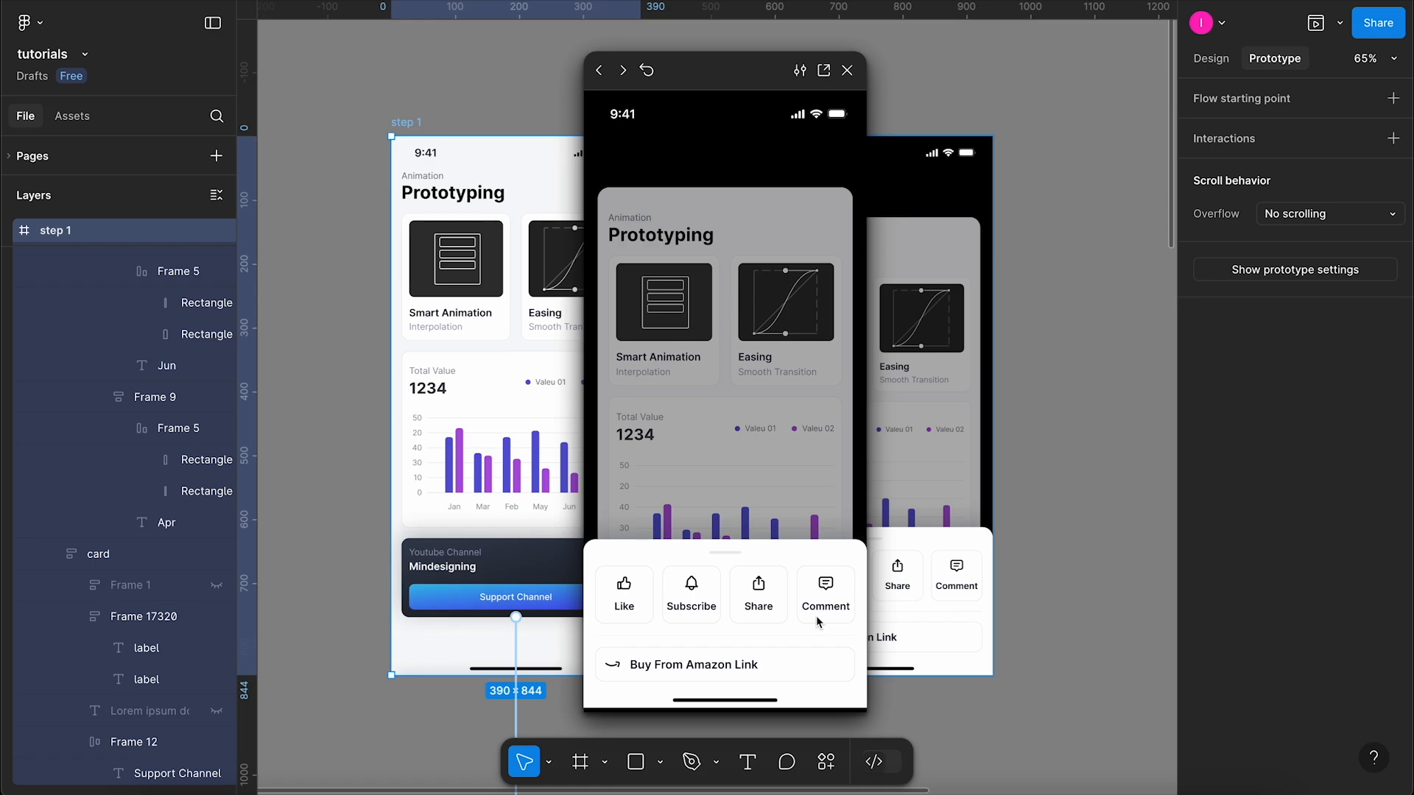
# - Replay the modal's opening and closing in the preview to judge the exaggerated curve
pyautogui.click(816, 616)
pyautogui.click(811, 613)
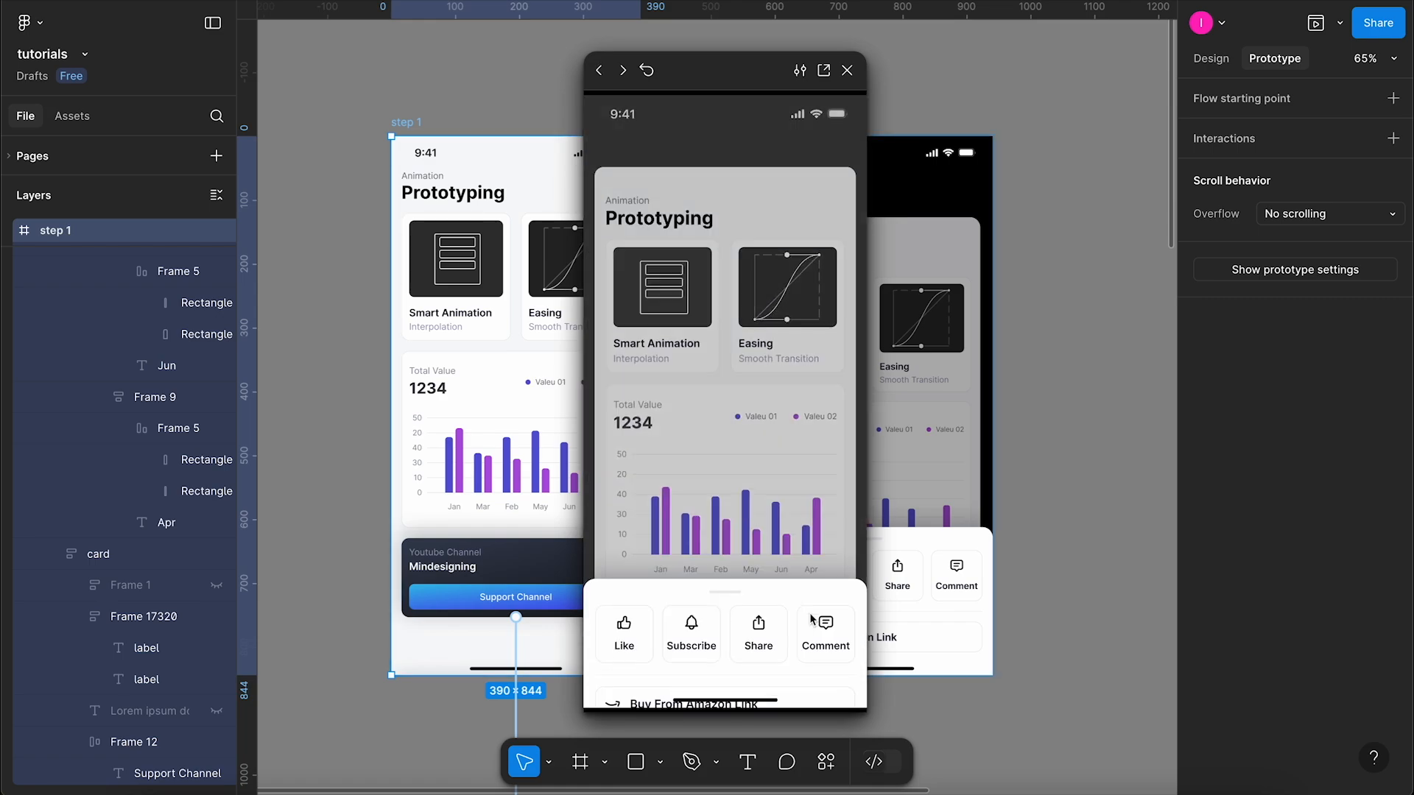
pyautogui.click(810, 612)
pyautogui.click(810, 614)
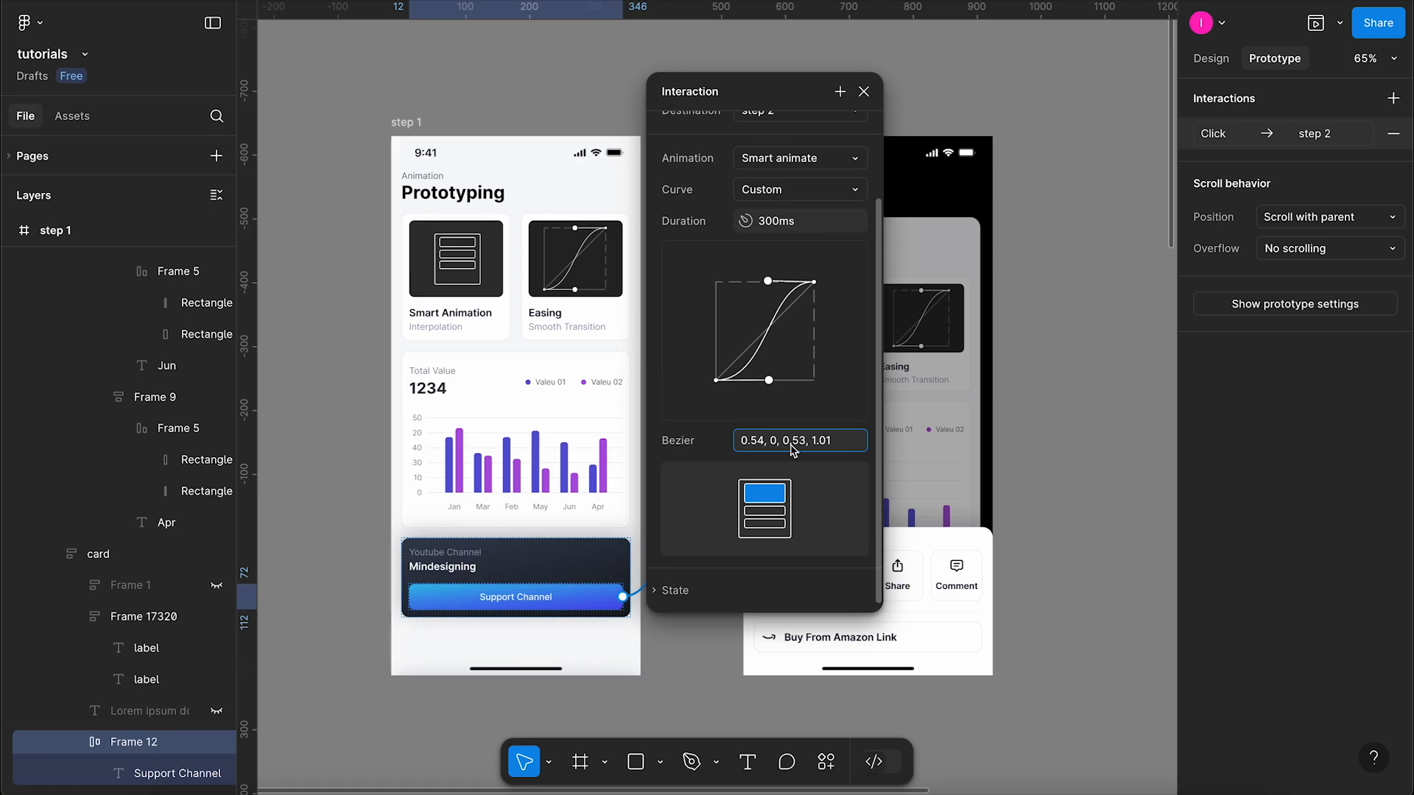
# - Set the Support Channel interaction's Bezier values to 0.6, 0, 0.4, 1 and close its settings
pyautogui.press('BackSpace')
pyautogui.press('BackSpace')
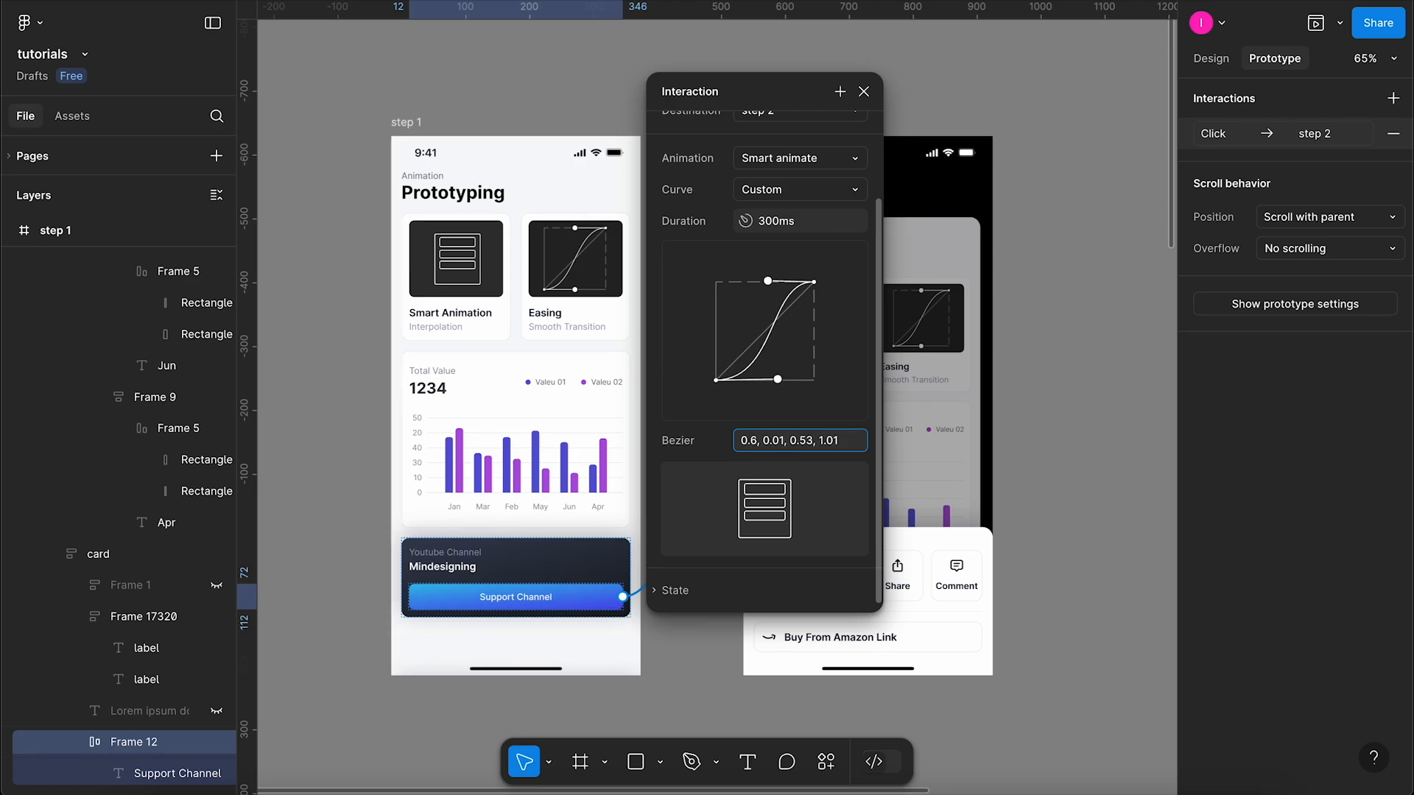
pyautogui.click(783, 441)
pyautogui.press('BackSpace')
pyautogui.click(807, 441)
pyautogui.press('BackSpace')
pyautogui.press('BackSpace')
pyautogui.write('.4')
pyautogui.press('End')
pyautogui.press('BackSpace')
pyautogui.press('BackSpace')
pyautogui.press('BackSpace')
pyautogui.press('Return')
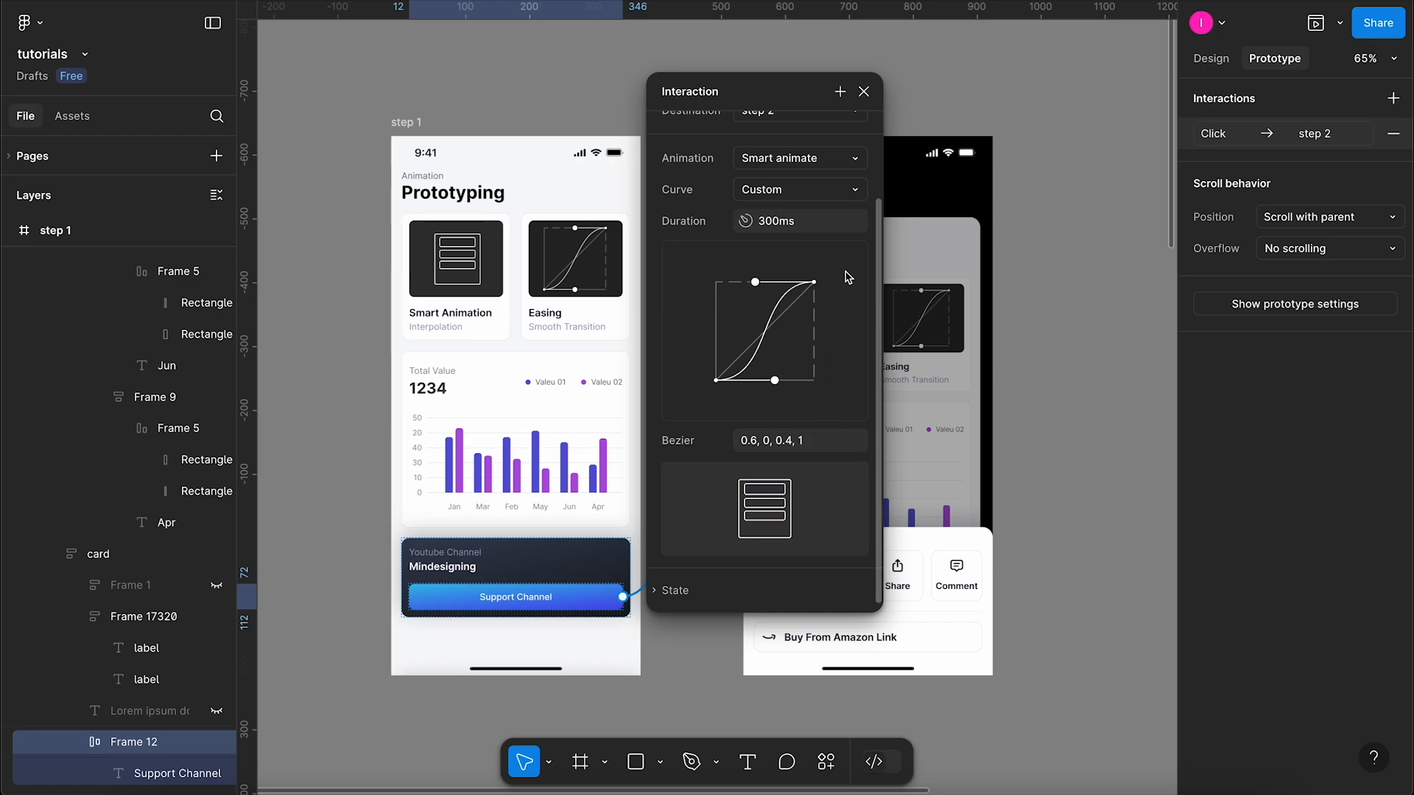
pyautogui.click(865, 92)
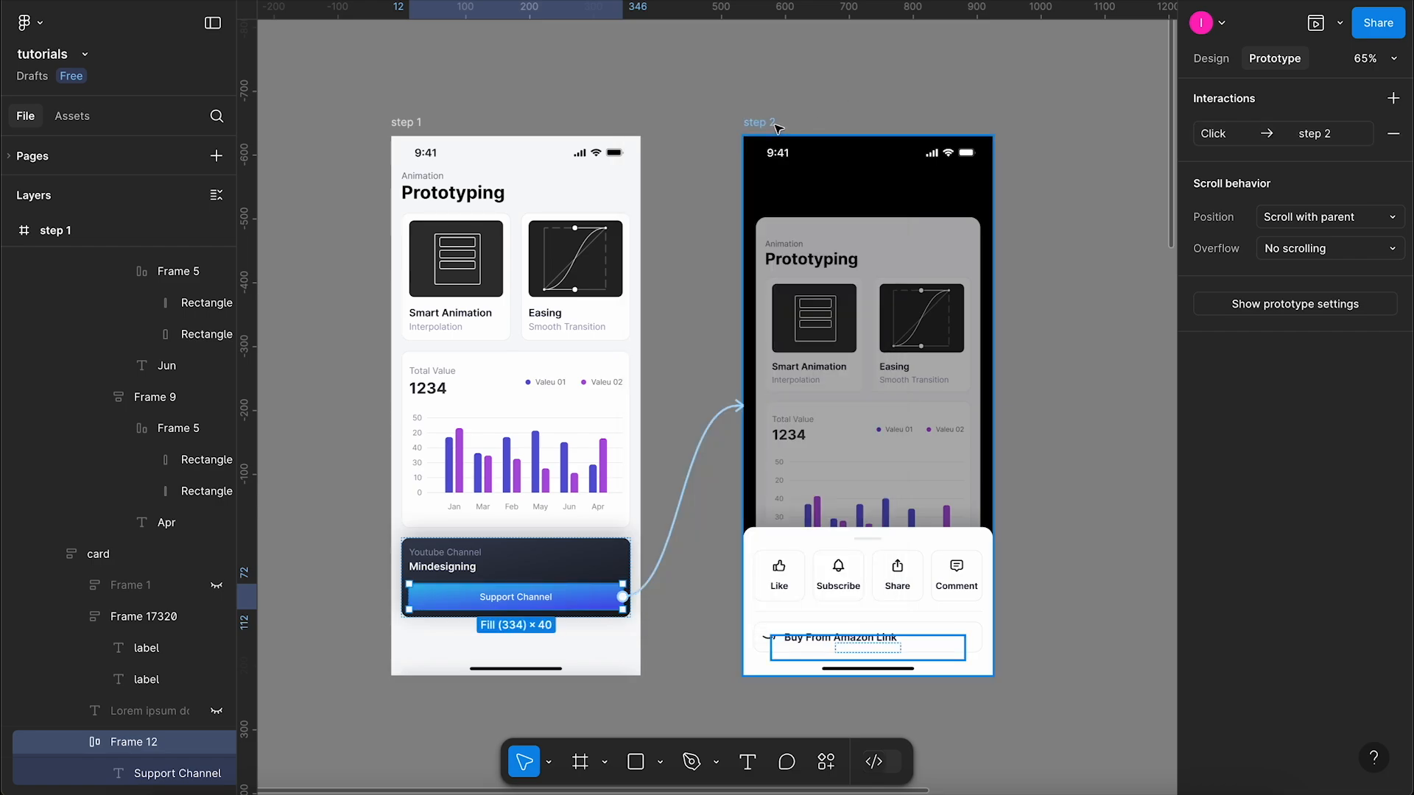
# - Connect step 2's dimmed container back to step 1 with an On click, Smart animate interaction
pyautogui.click(775, 124)
pyautogui.hscroll(3, 1031, 170)
pyautogui.click(735, 128)
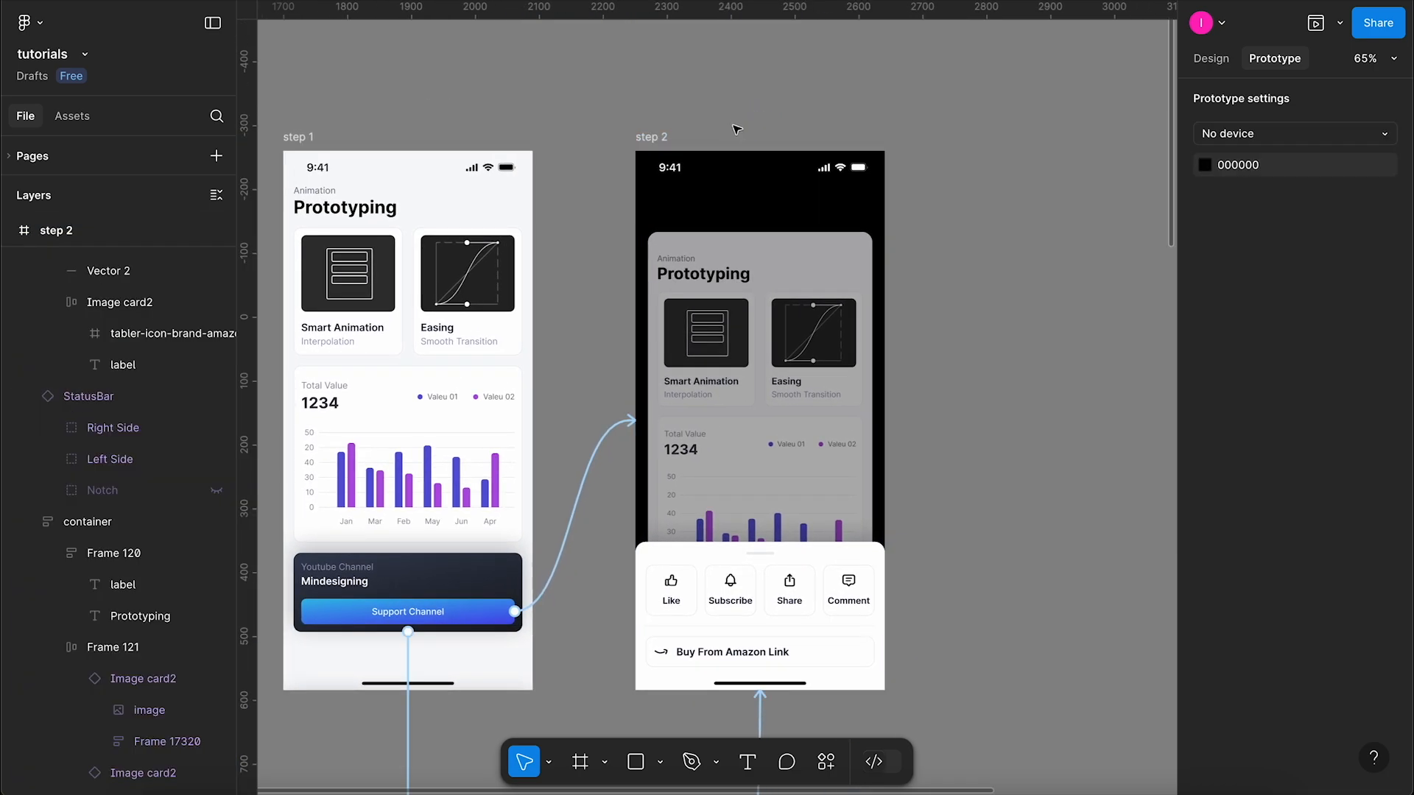
pyautogui.click(823, 344)
pyautogui.moveTo(647, 460); pyautogui.dragTo(536, 398)
pyautogui.moveTo(582, 473); pyautogui.dragTo(849, 149)
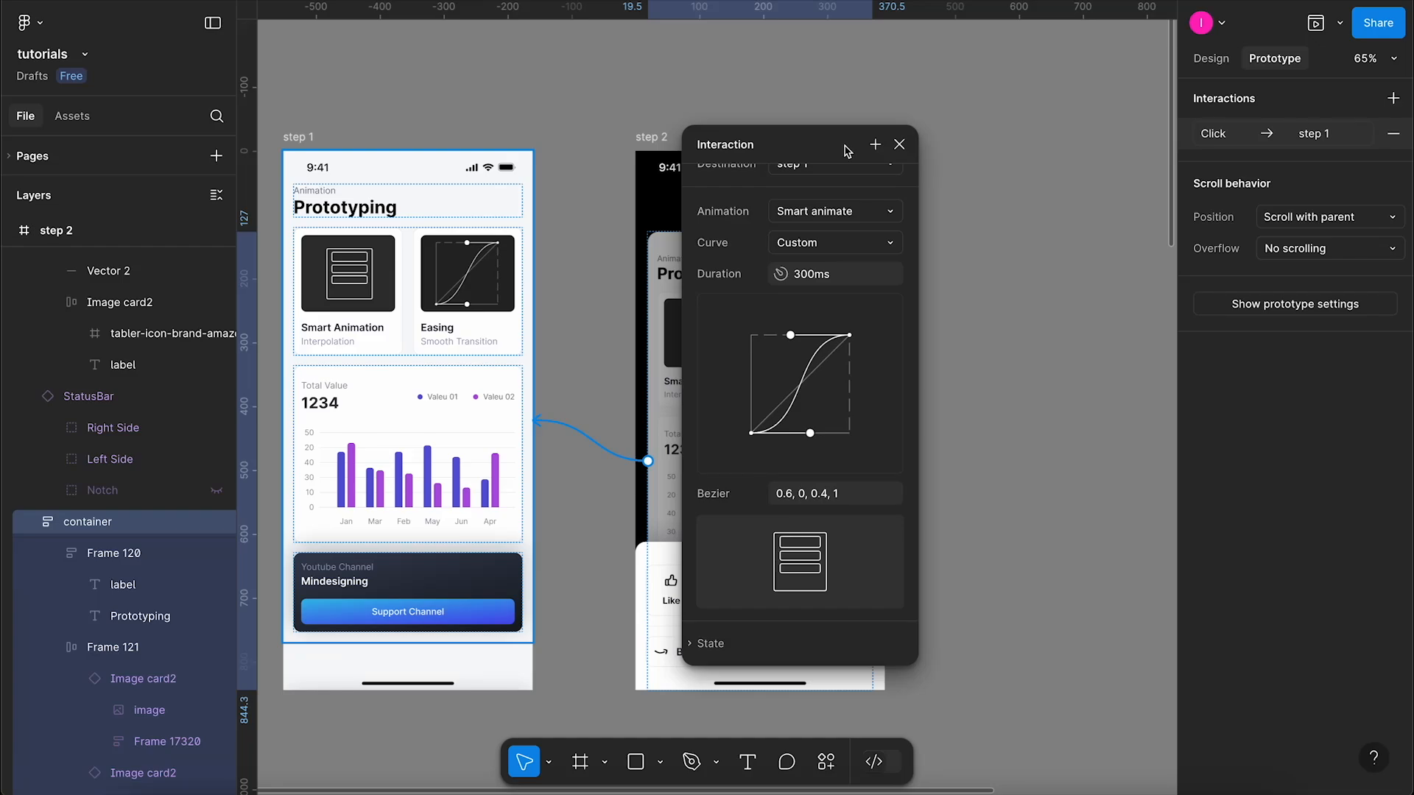
# - Base the return interaction's curve on the Ease out preset, converted to a custom bezier
pyautogui.scroll(1, 814, 283)
pyautogui.click(855, 276)
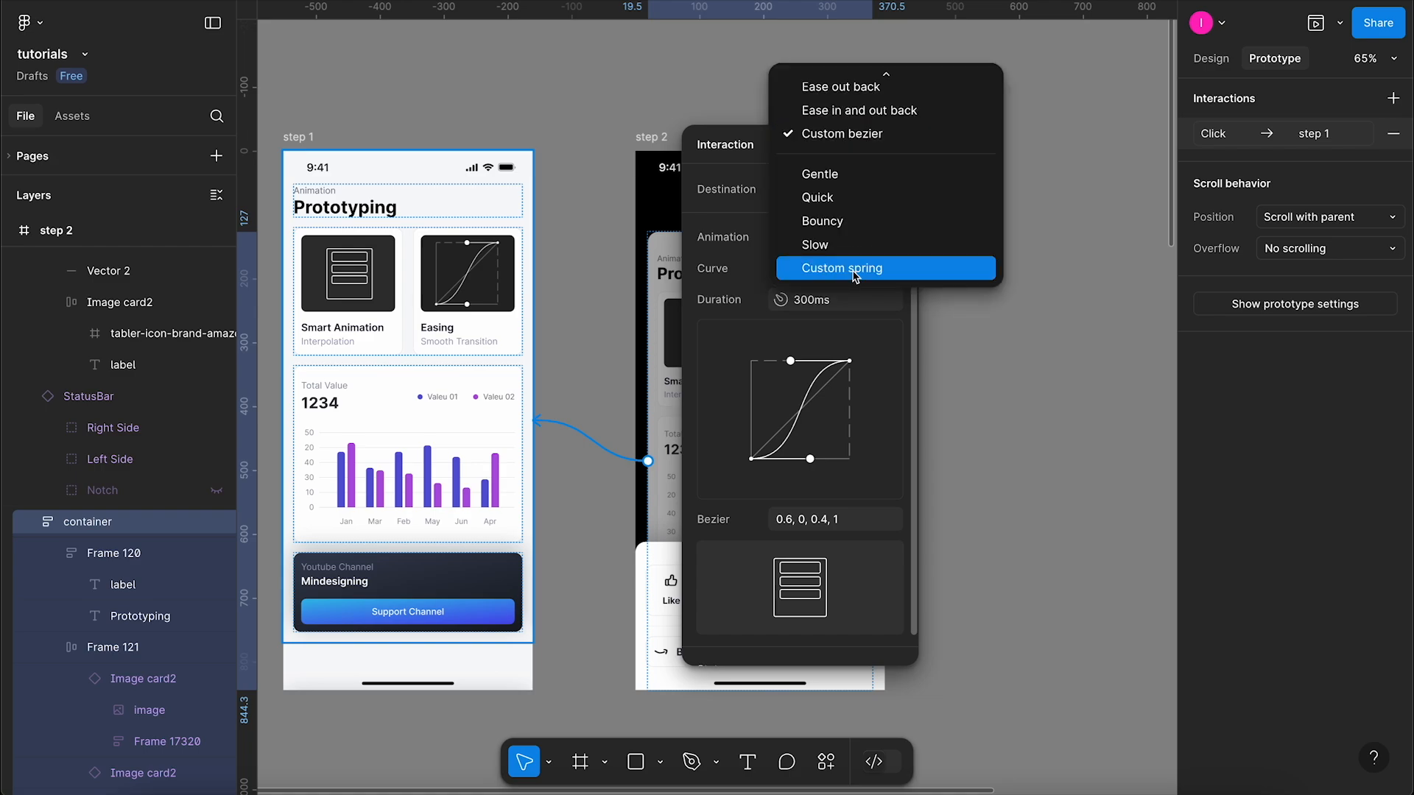
pyautogui.click(879, 148)
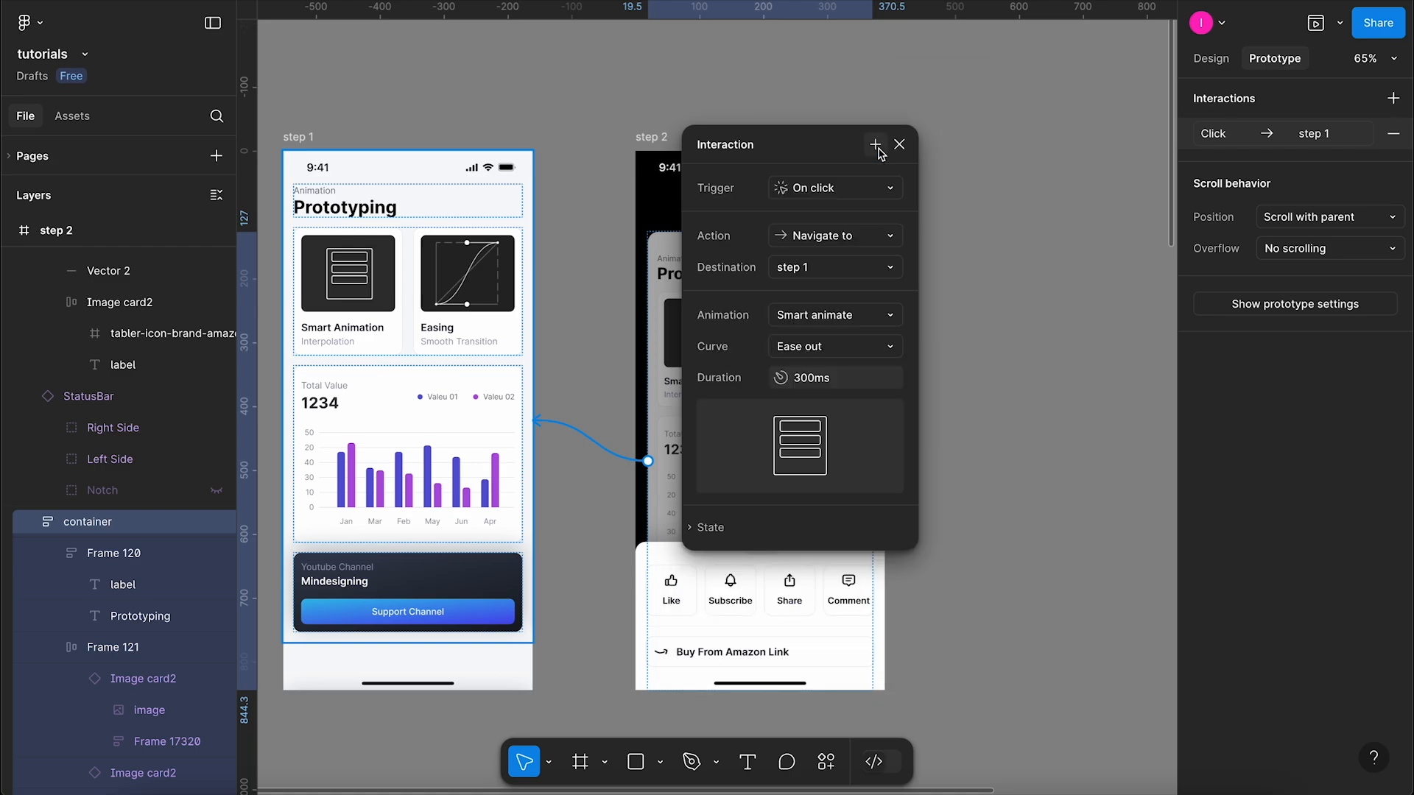
pyautogui.click(882, 349)
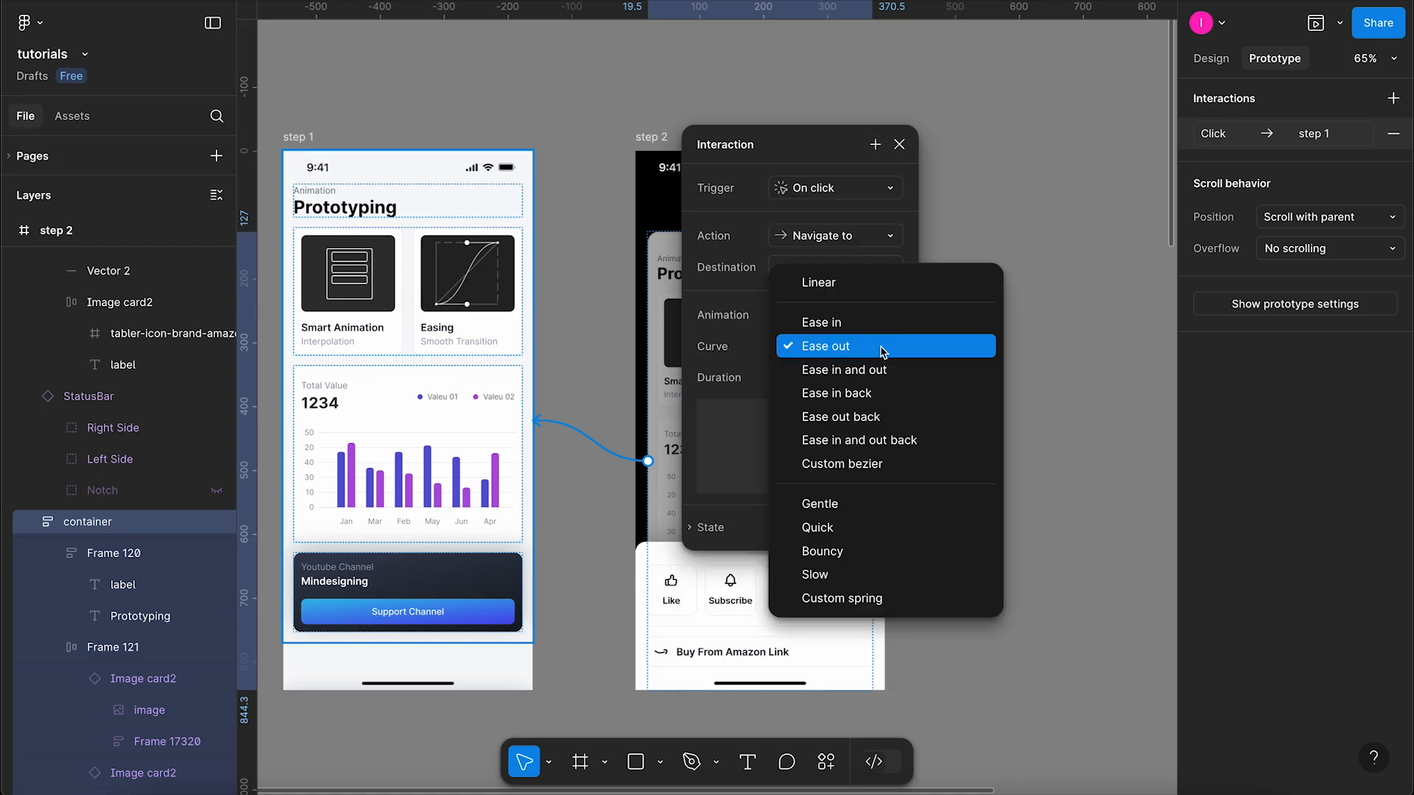
pyautogui.click(880, 469)
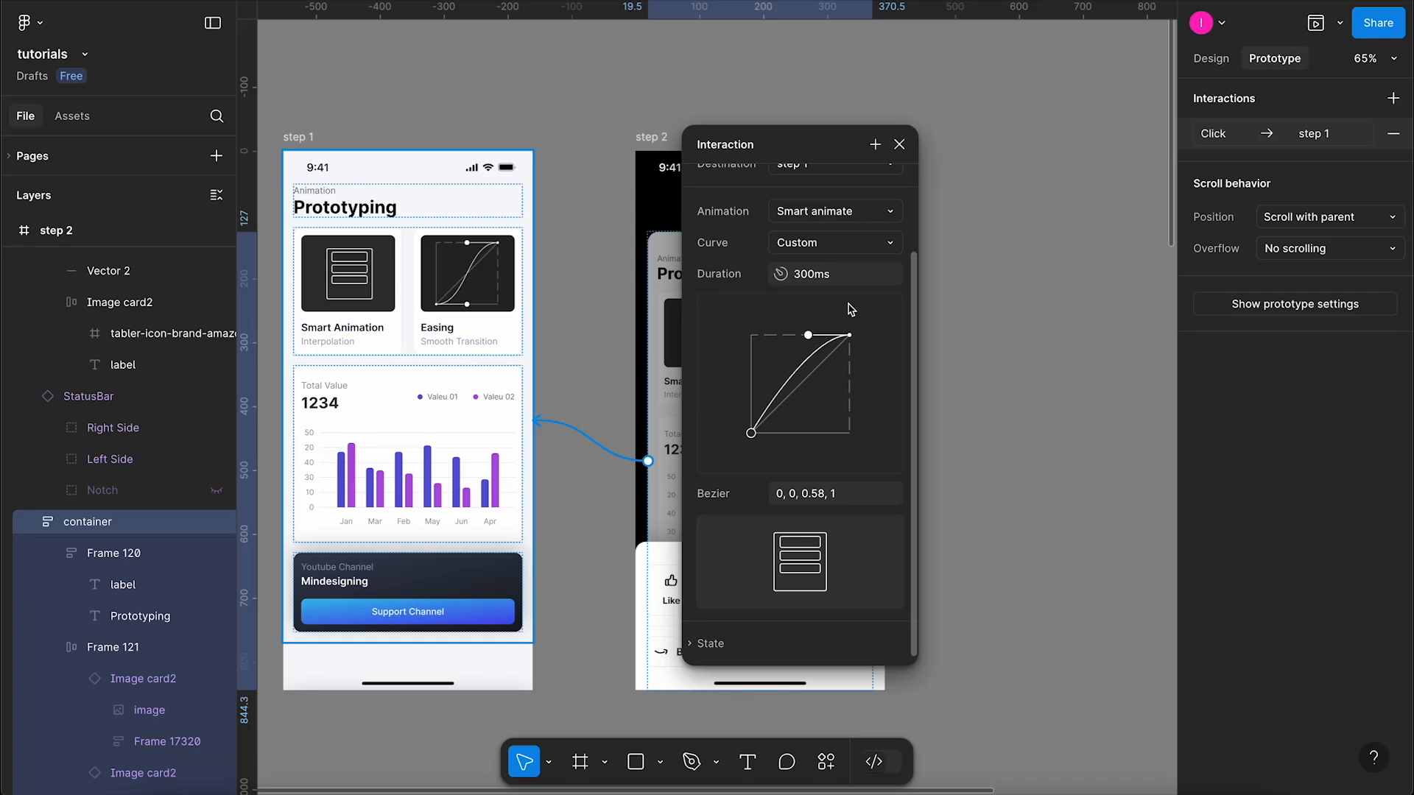
# - Set the return interaction's duration to 200 ms and reshape its curve to Bezier values 0, 0.52, 0.66, 0.99
pyautogui.click(858, 280)
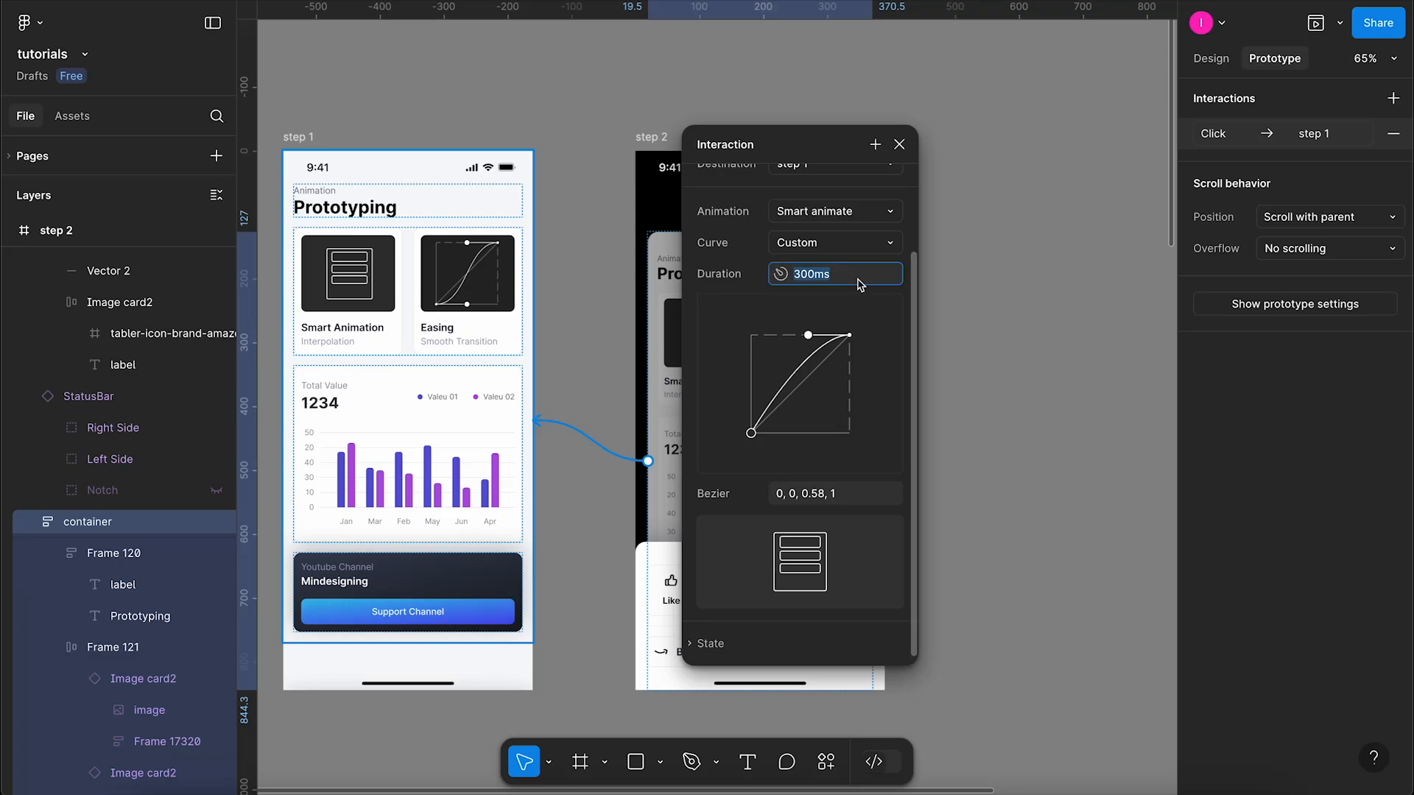
pyautogui.write('200')
pyautogui.press('Return')
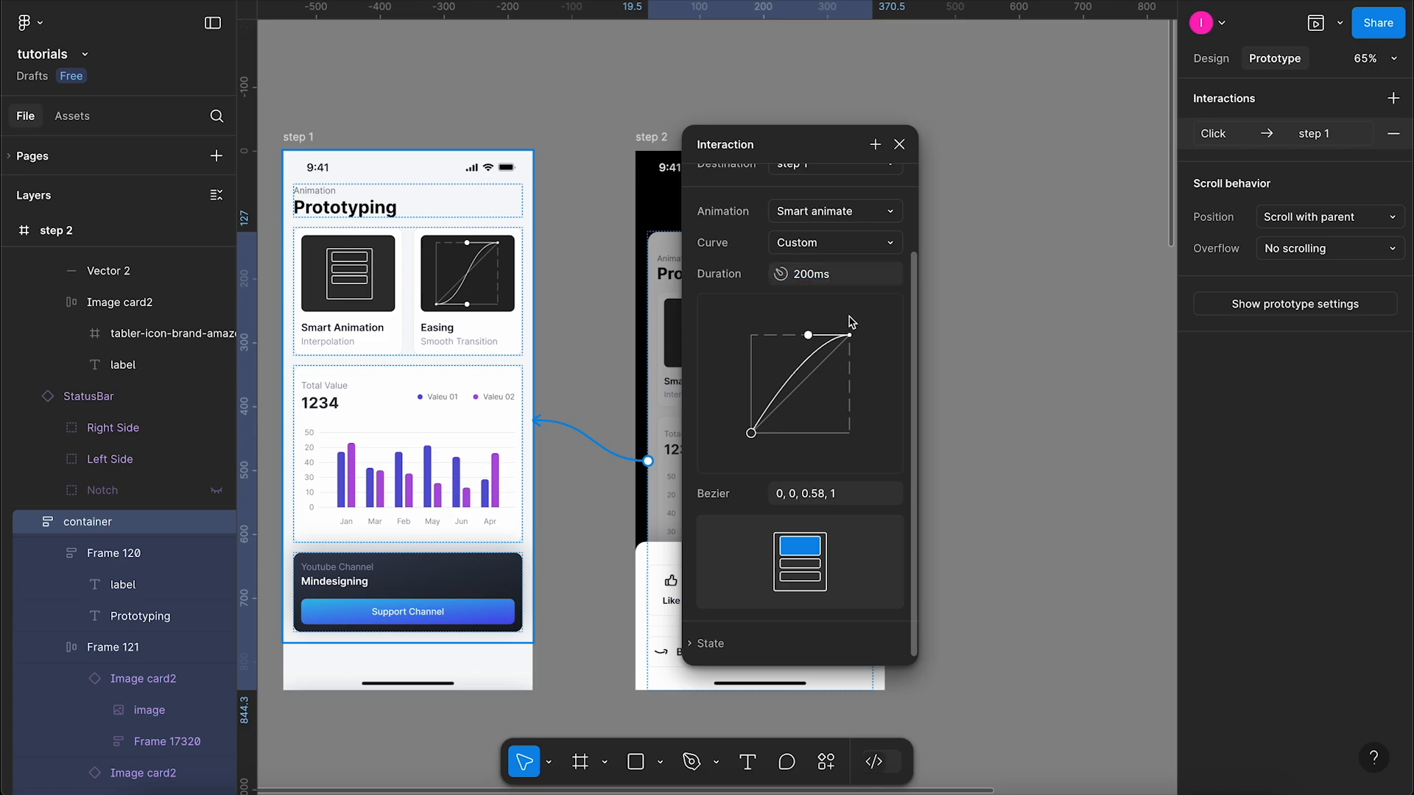
pyautogui.moveTo(808, 335); pyautogui.dragTo(850, 335)
pyautogui.moveTo(751, 433); pyautogui.dragTo(750, 383)
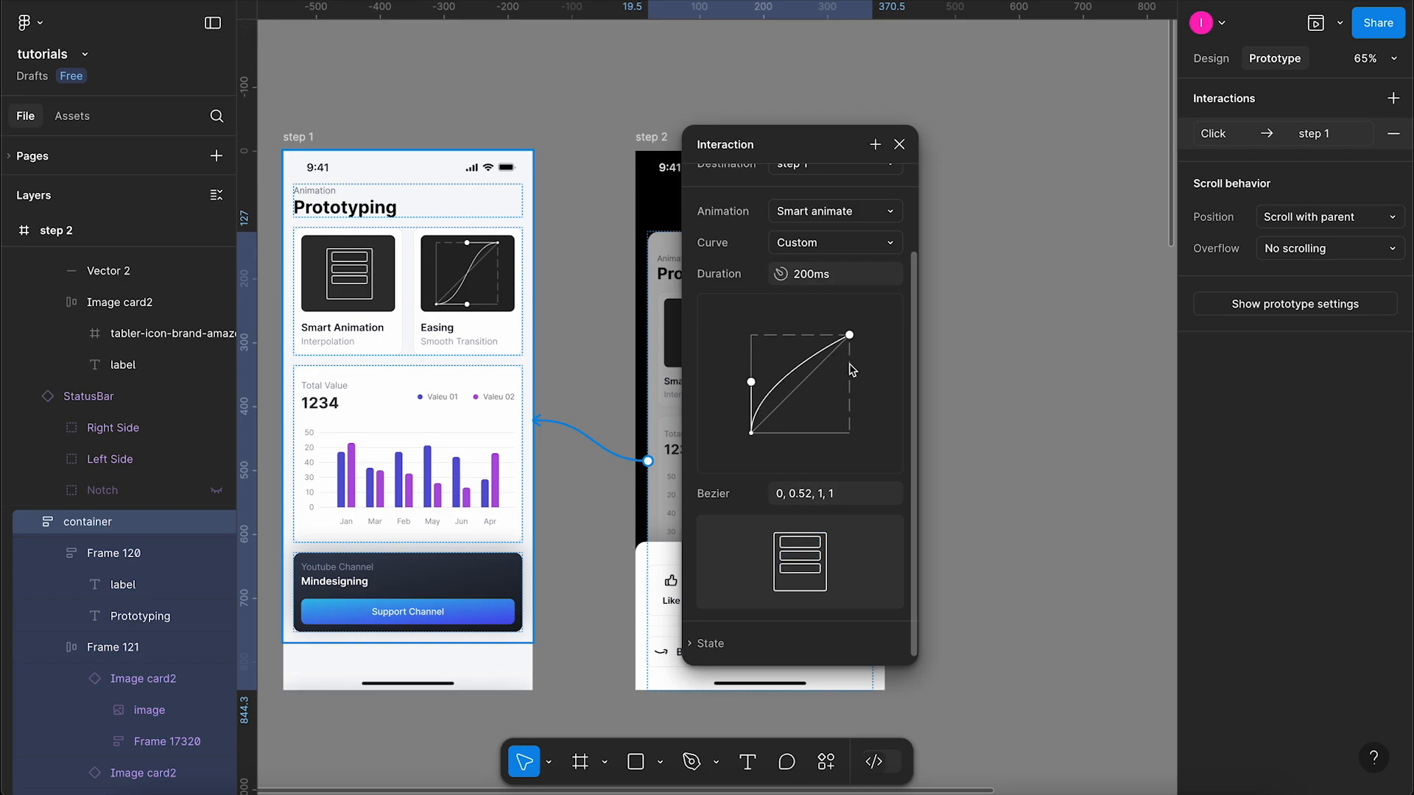
pyautogui.moveTo(850, 335); pyautogui.dragTo(816, 336)
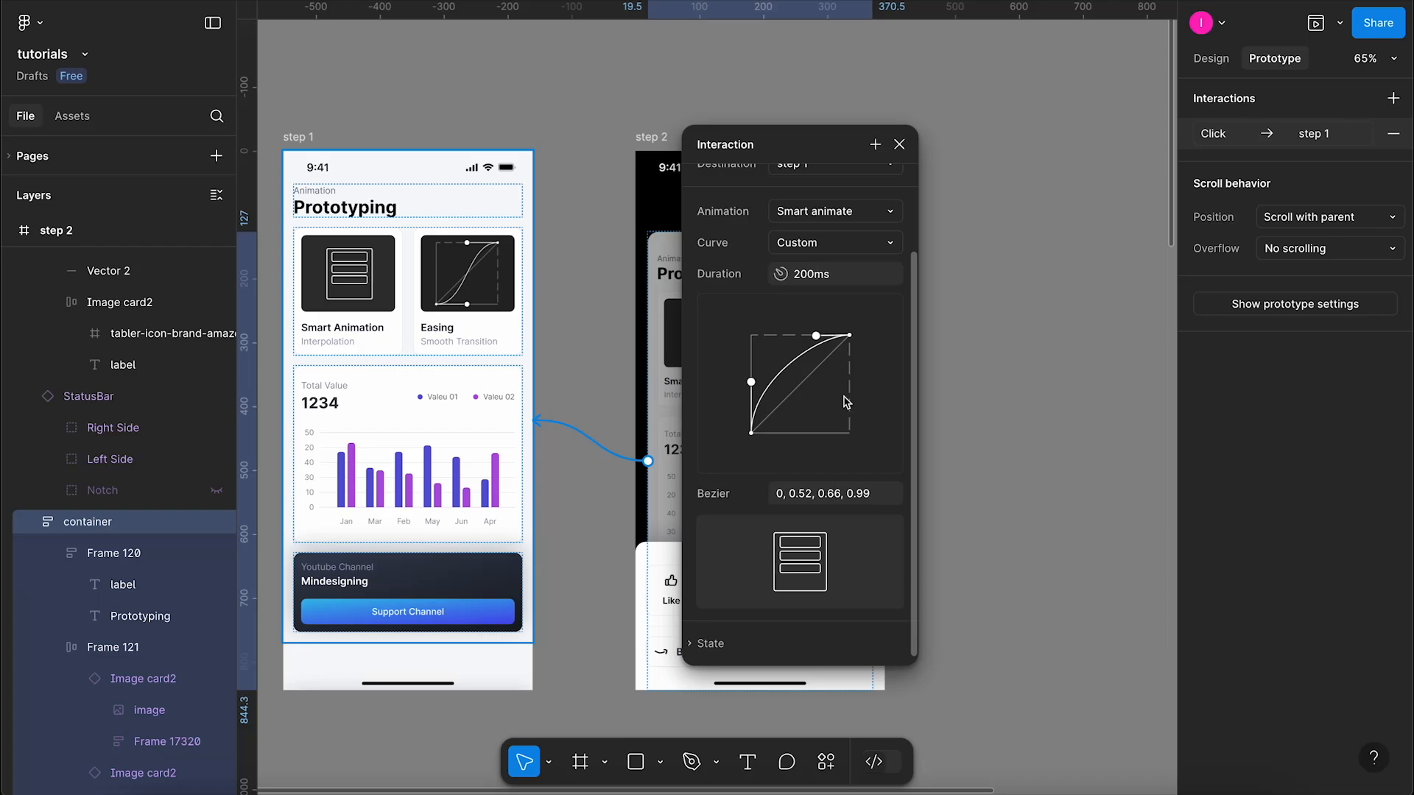
pyautogui.click(622, 125)
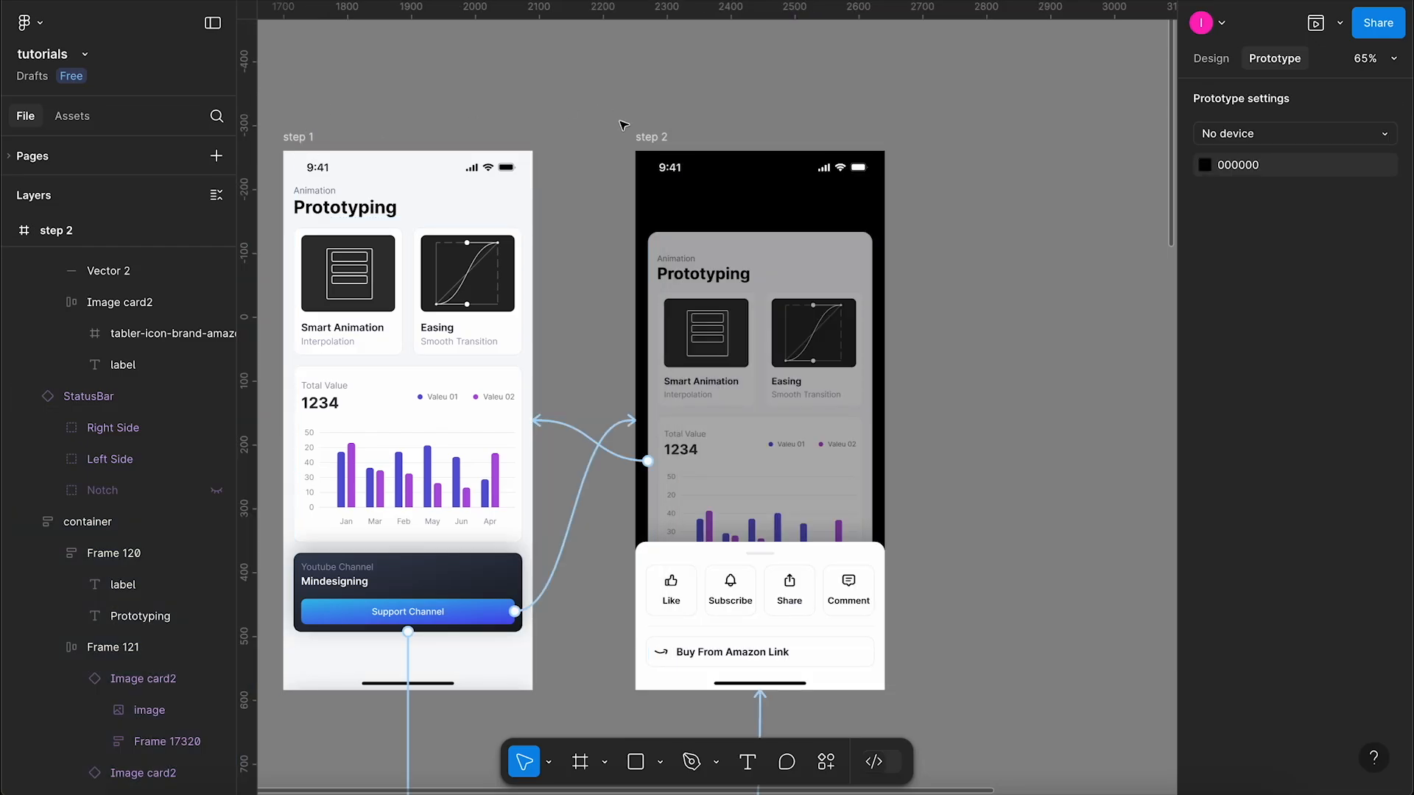
# - Preview the prototype from step 2 to check the faster dismissing transition
pyautogui.click(651, 137)
pyautogui.click(1315, 23)
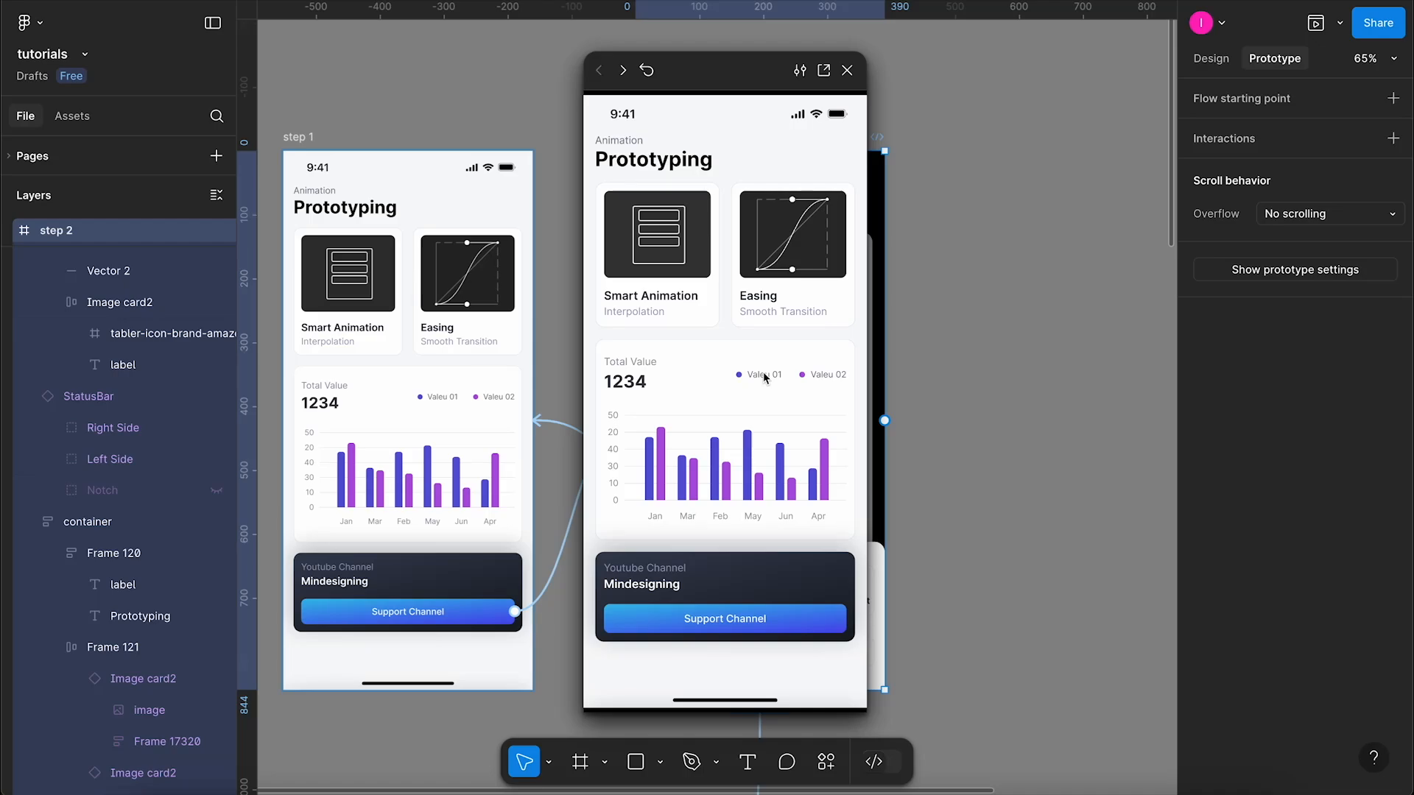
pyautogui.click(949, 200)
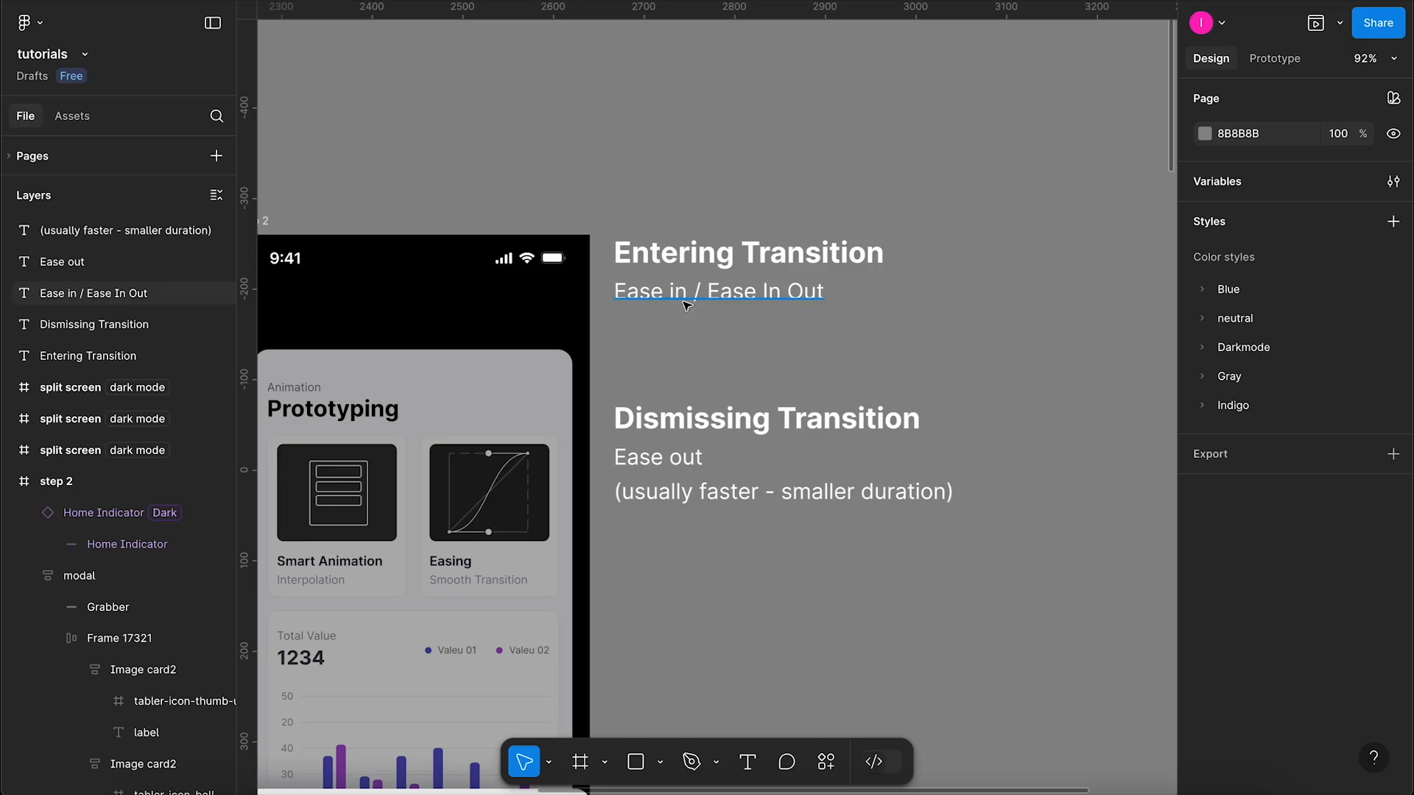
# - Point out the Dismissing Transition heading and its ease out and smaller duration notes beside step 2
pyautogui.click(801, 430)
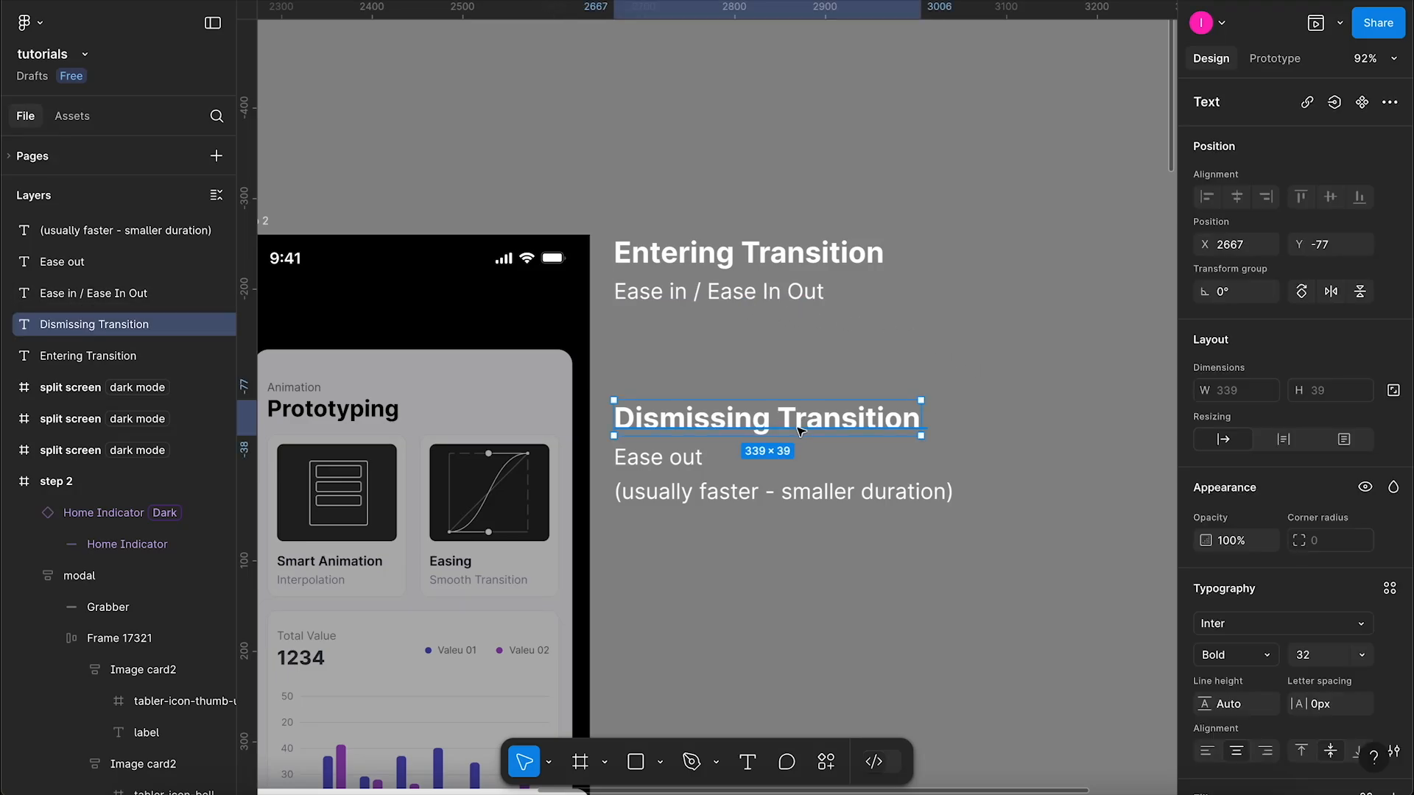
pyautogui.click(683, 468)
pyautogui.click(767, 501)
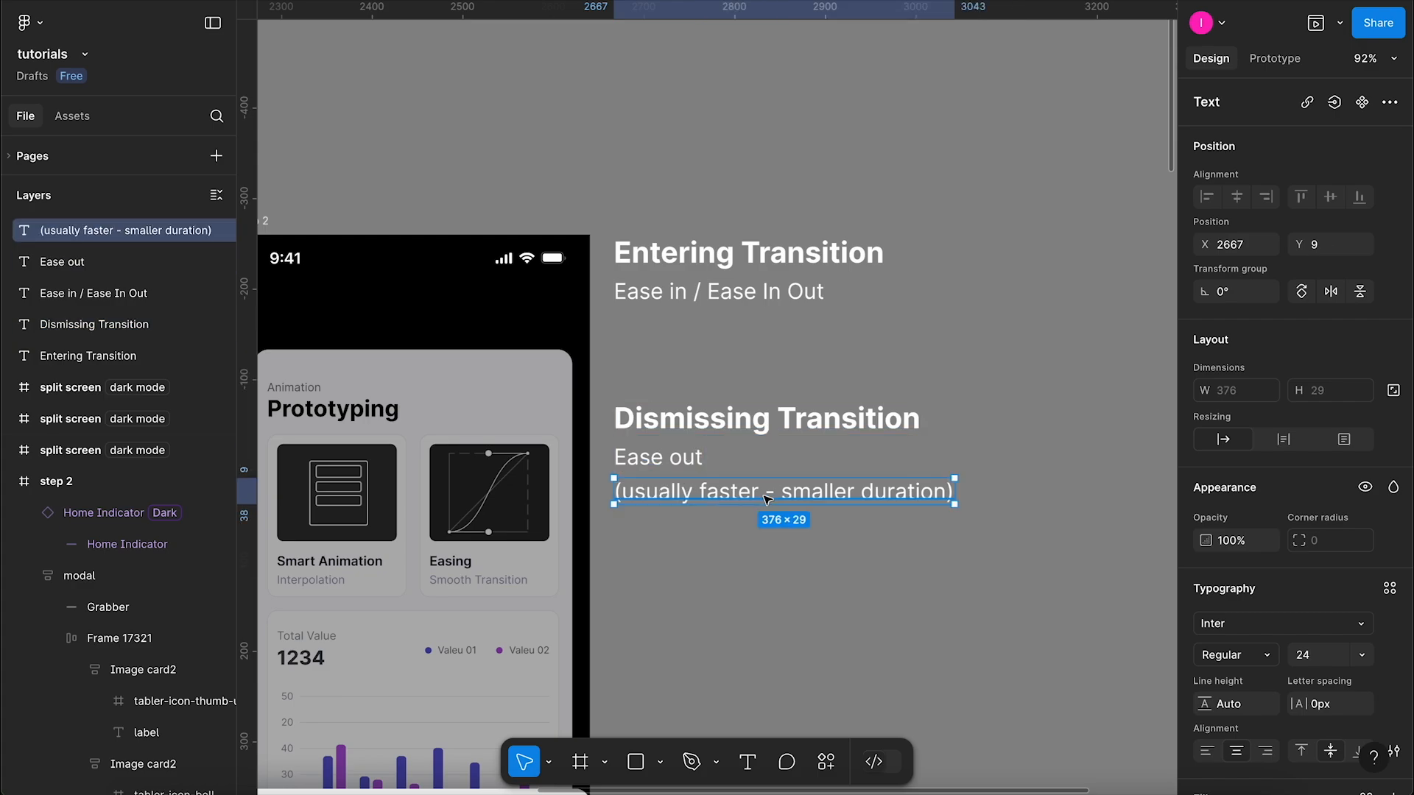
pyautogui.click(876, 554)
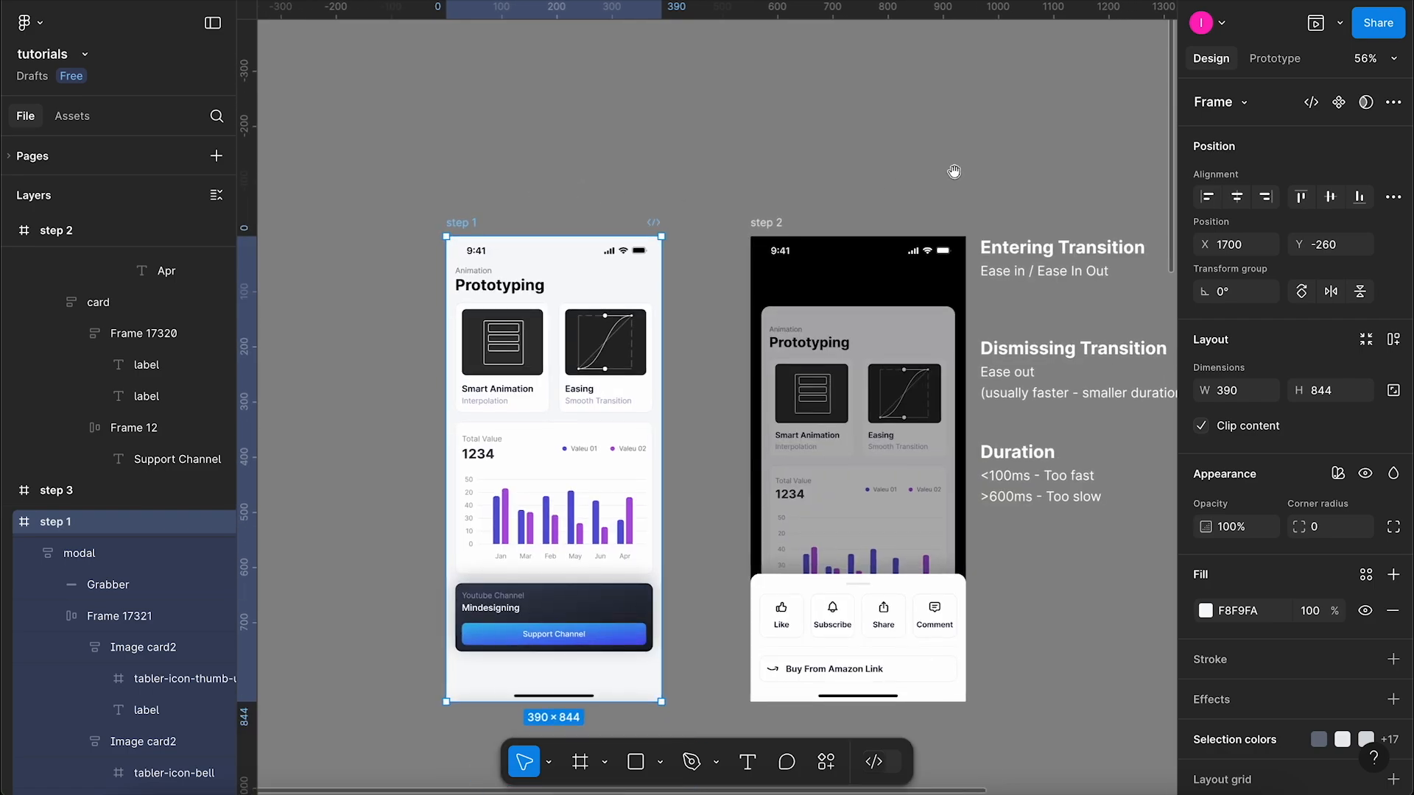
# - Set the duration of the Support Channel button's interaction to step 2 to 400 ms
pyautogui.click(1270, 62)
pyautogui.click(699, 547)
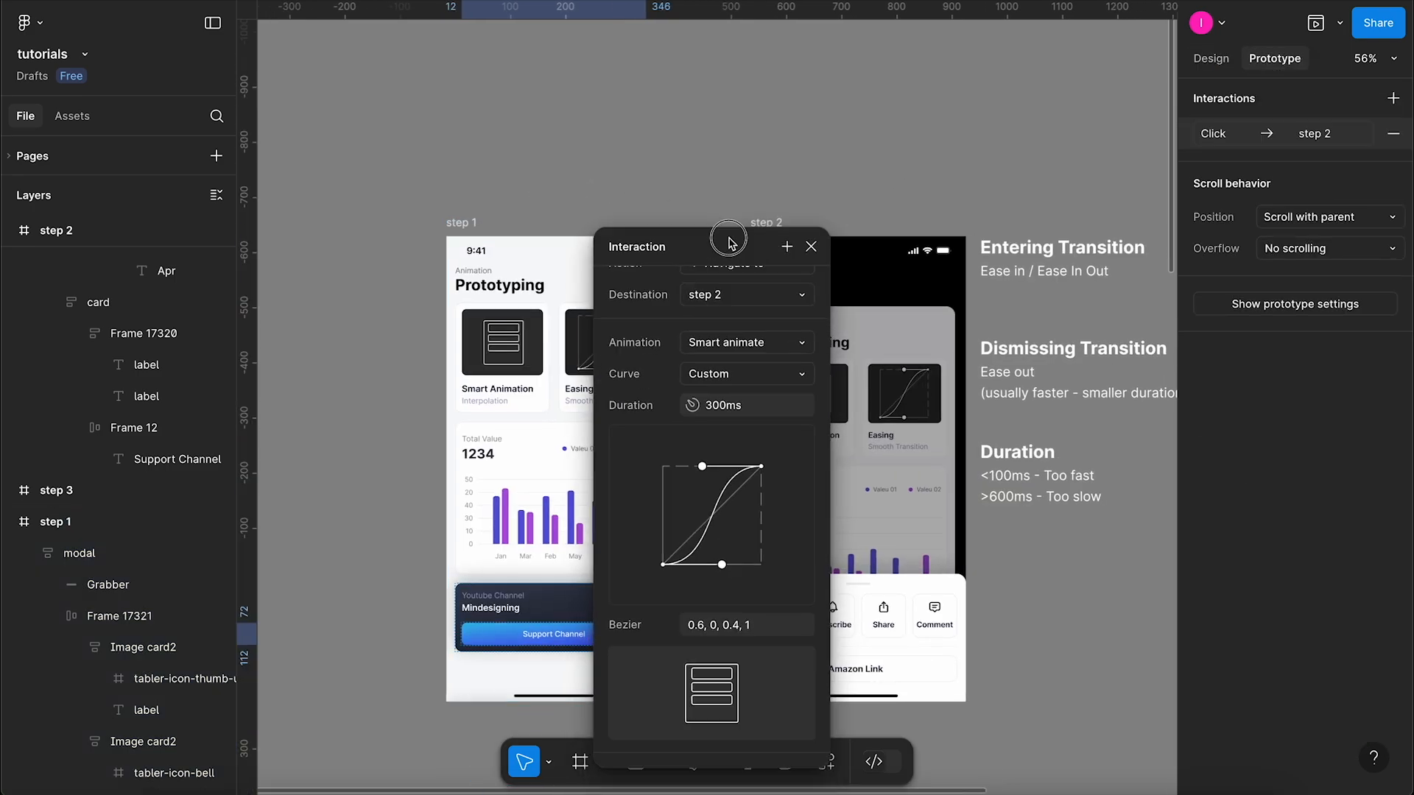
pyautogui.click(734, 370)
pyautogui.press('BackSpace')
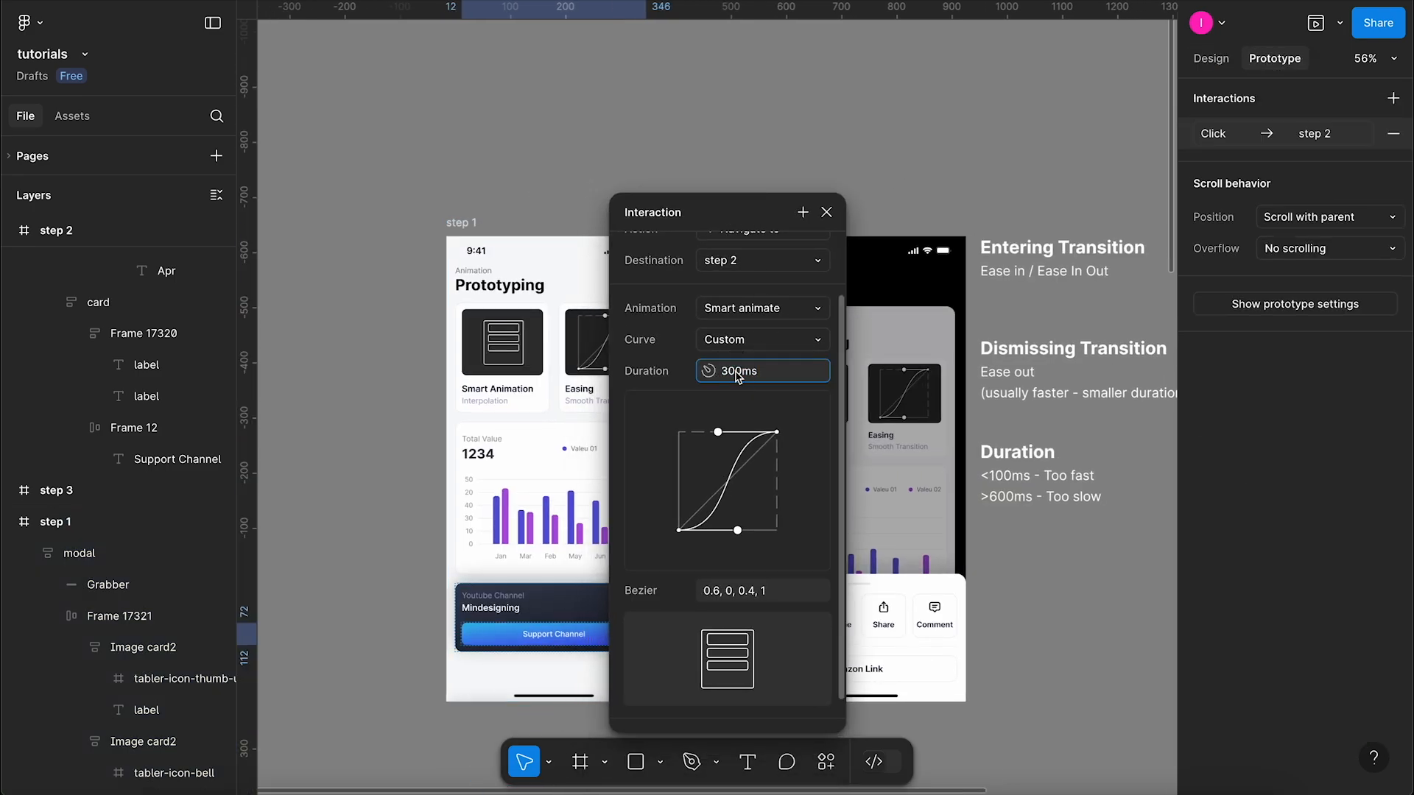
pyautogui.write('4')
pyautogui.press('Return')
pyautogui.click(843, 187)
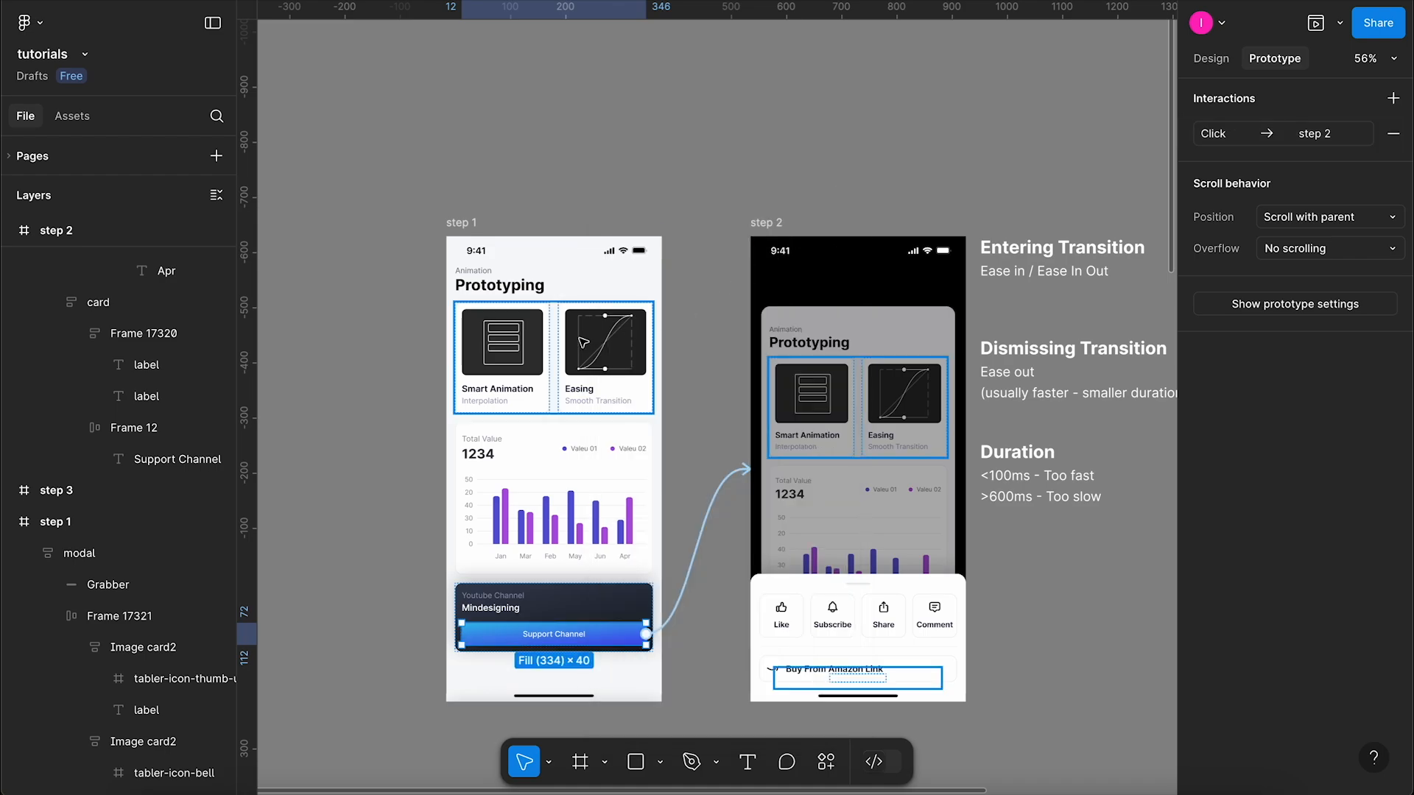
pyautogui.click(690, 276)
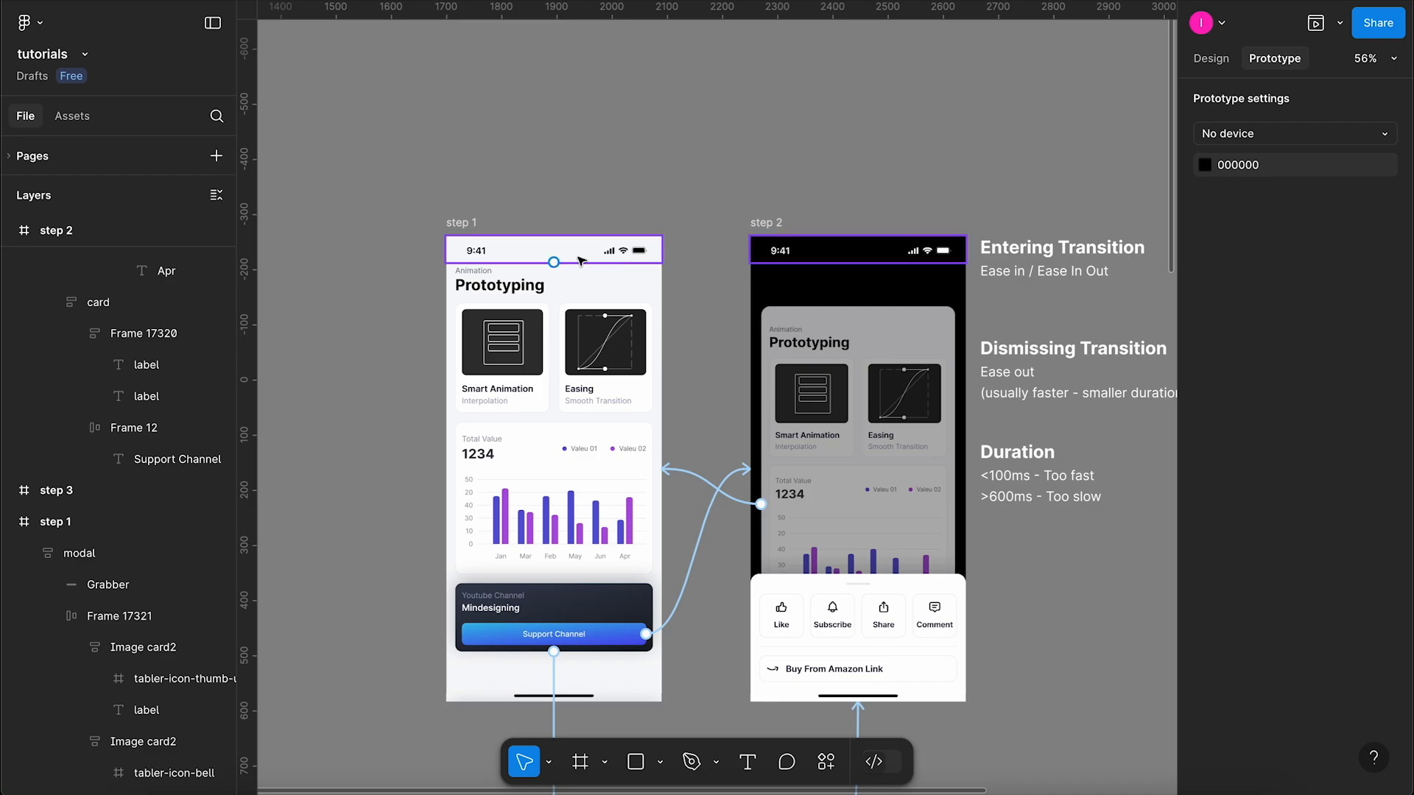
# - Preview step 1 and repeatedly open and dismiss the modal to compare the entering and dismissing speeds
pyautogui.click(473, 226)
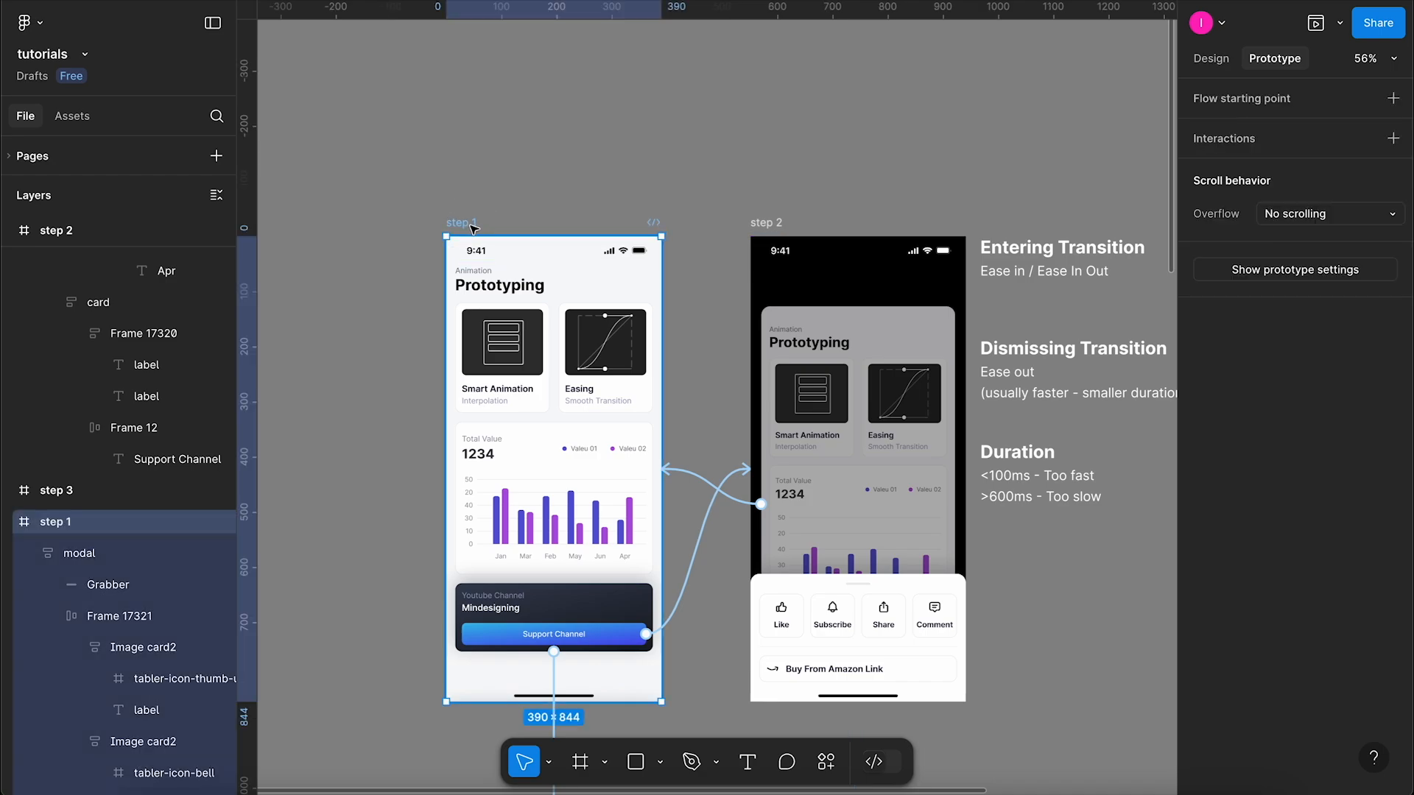
pyautogui.hotkey('shift', 'space')
pyautogui.click(797, 626)
pyautogui.click(803, 582)
pyautogui.click(799, 627)
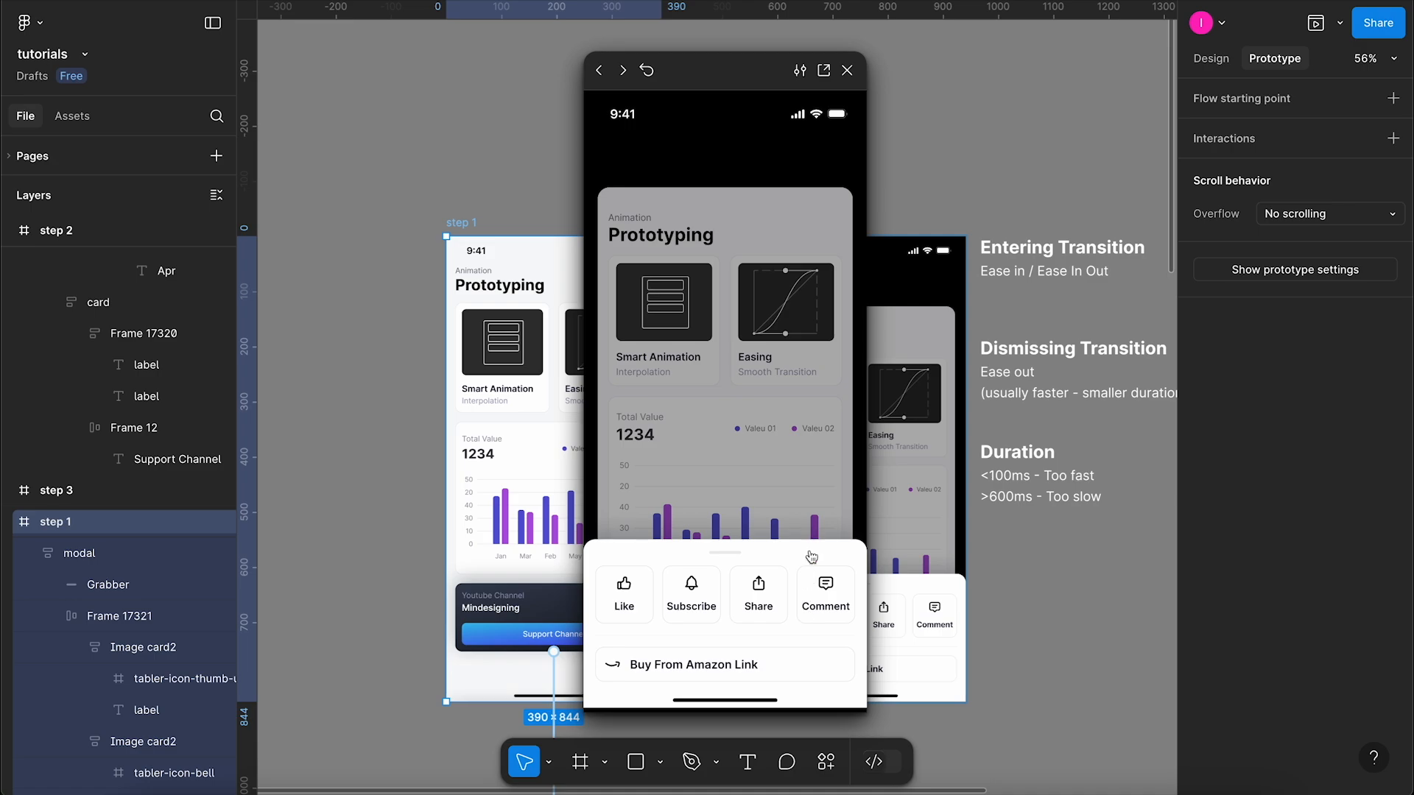
pyautogui.click(810, 554)
pyautogui.click(799, 612)
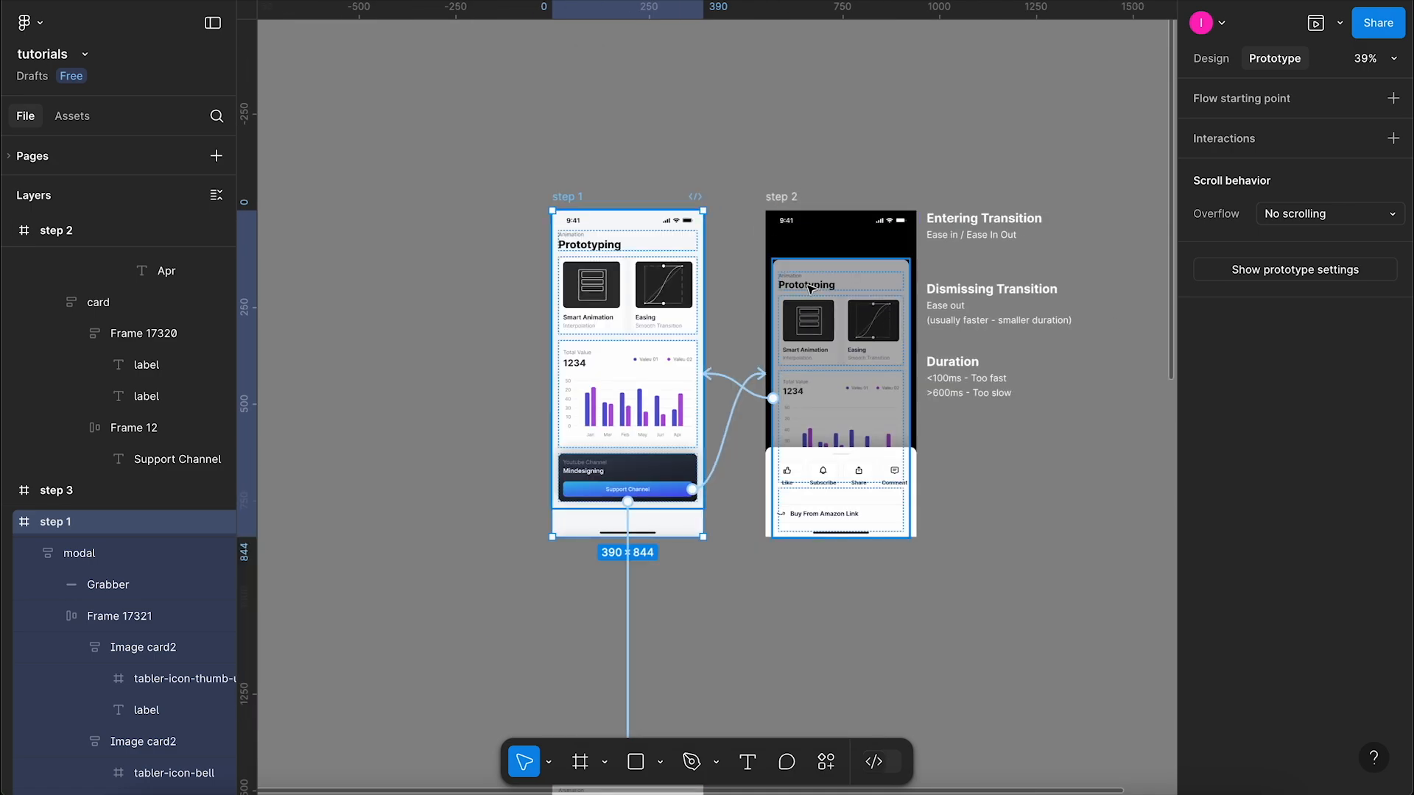
# - Reopen the Support Channel connection's interaction settings to review its custom curve and duration
pyautogui.scroll(5, 679, 356)
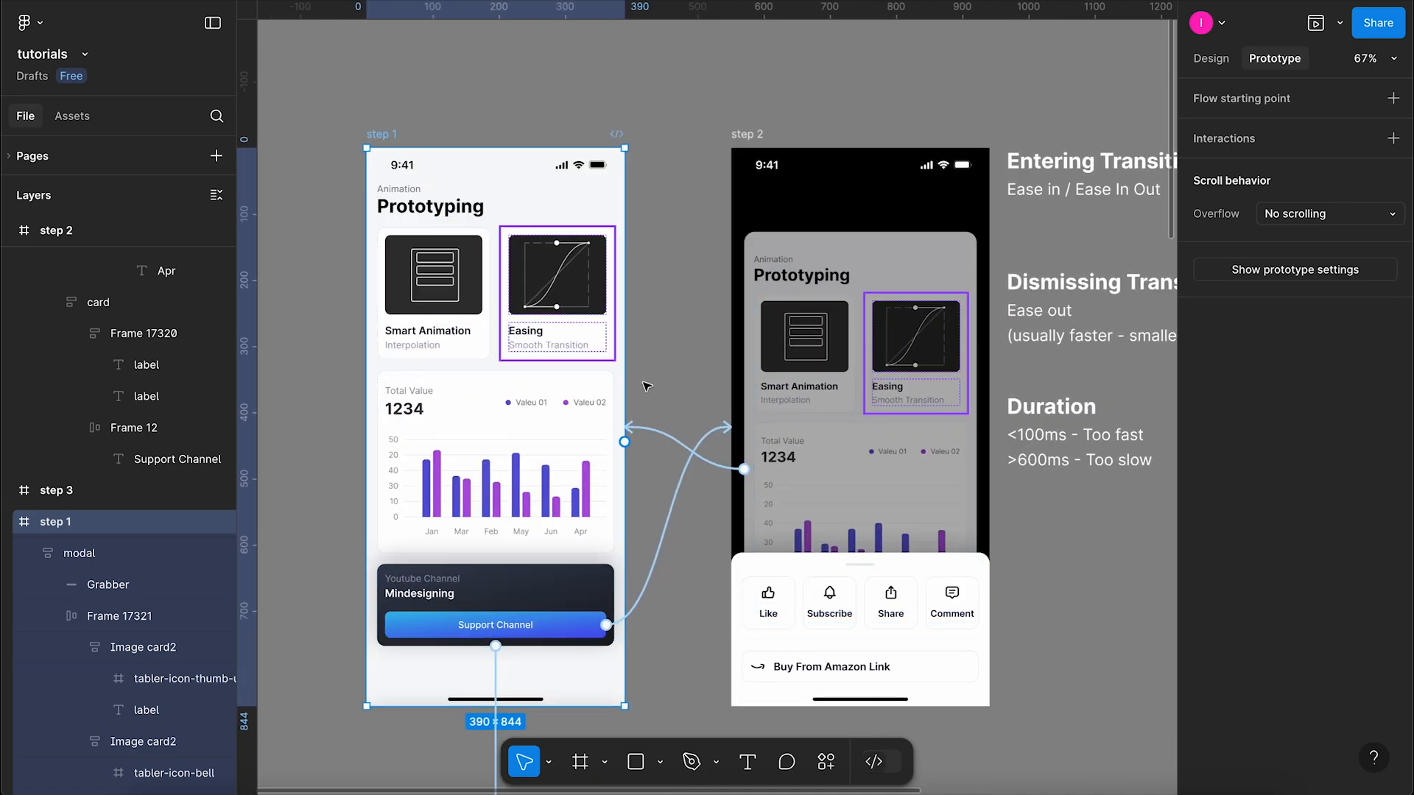
pyautogui.click(688, 465)
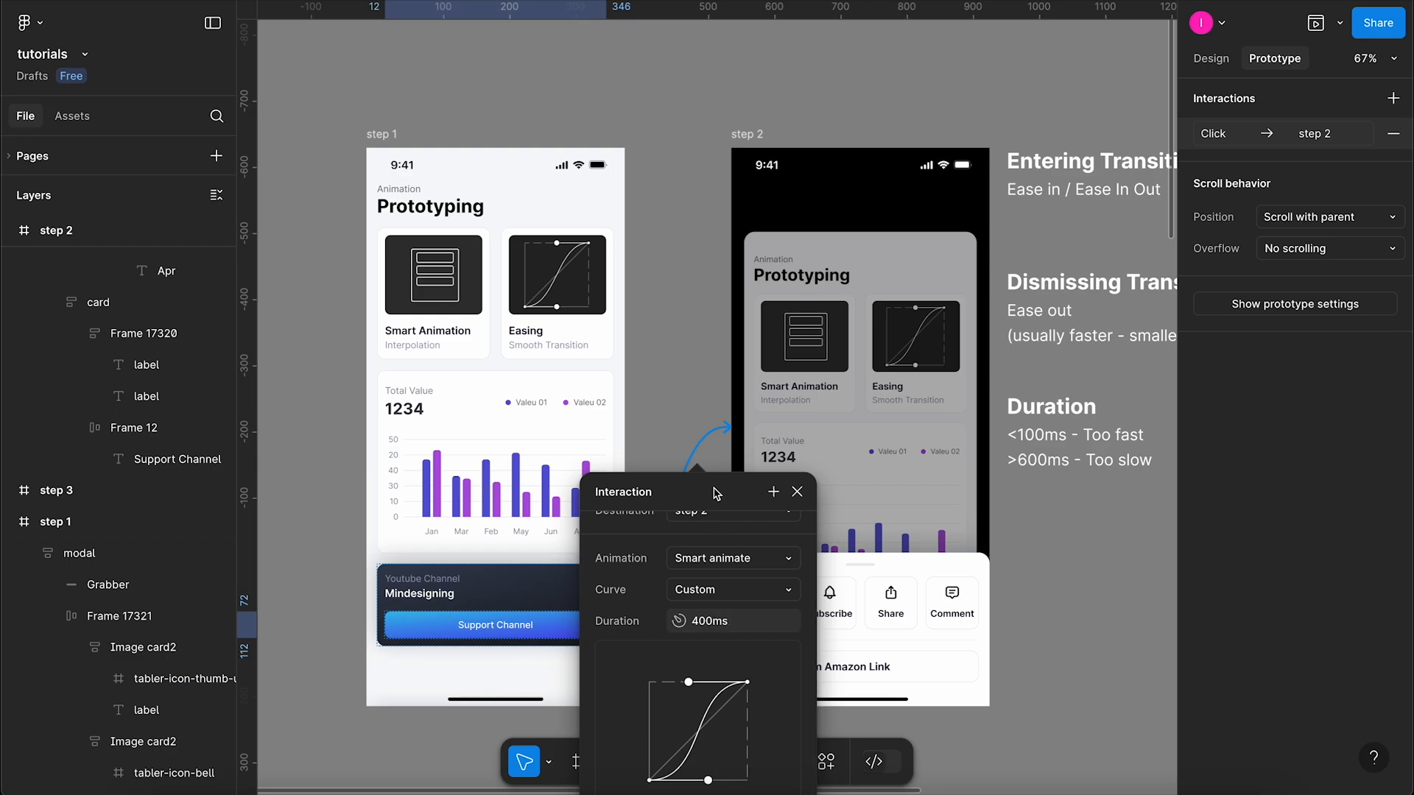
pyautogui.moveTo(717, 492); pyautogui.dragTo(737, 260)
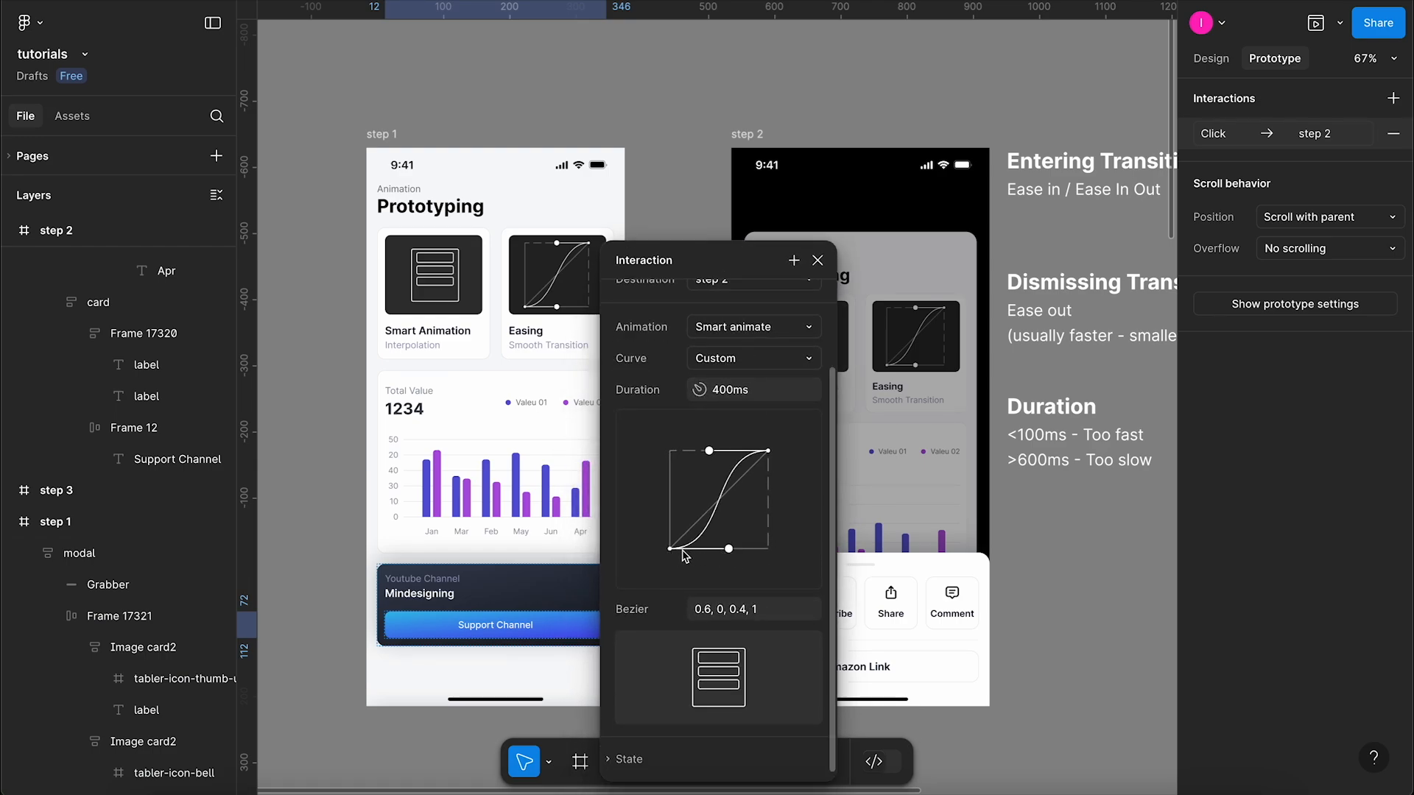
pyautogui.scroll(-3, 721, 372)
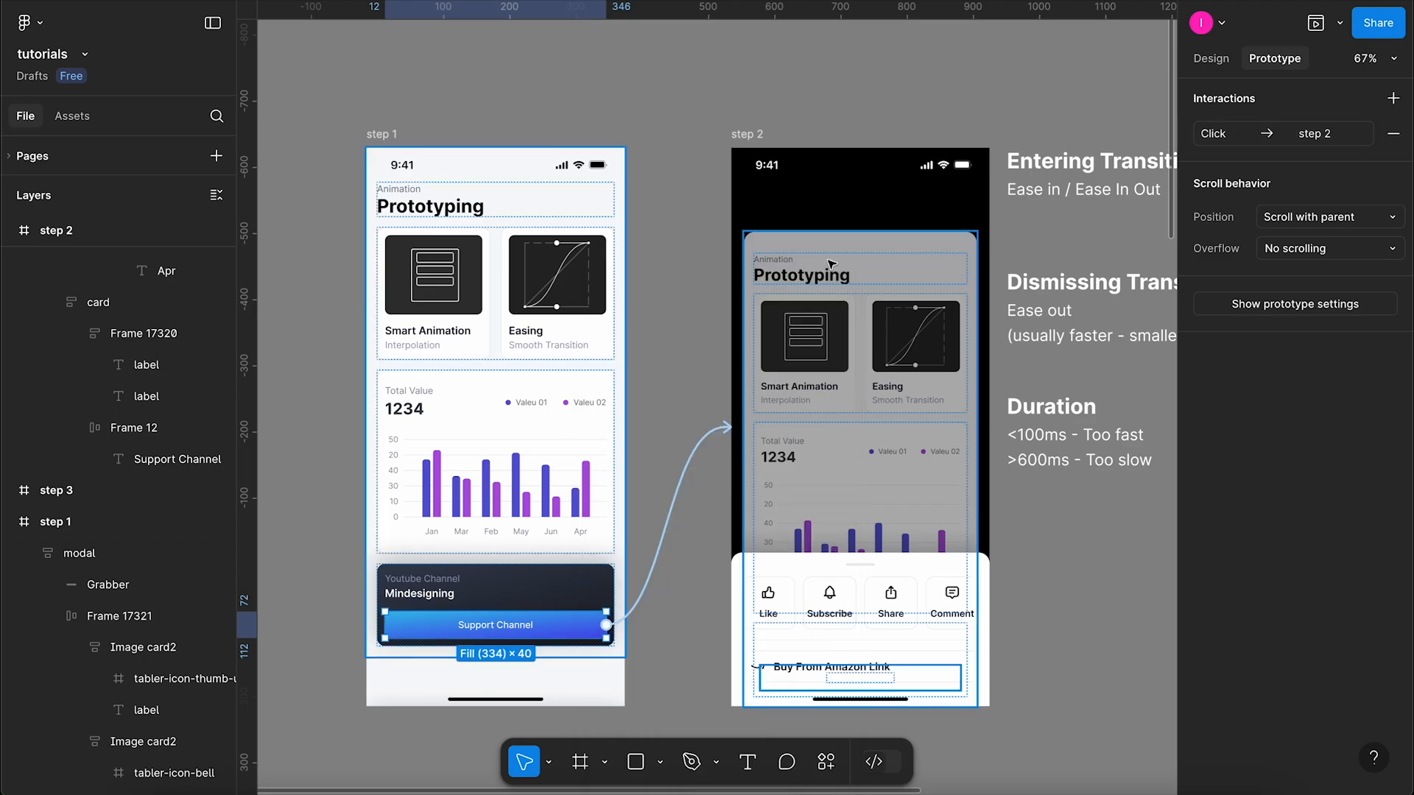
# - Bring the three split screen frames of the My Video editor into view
pyautogui.scroll(-5, 720, 370)
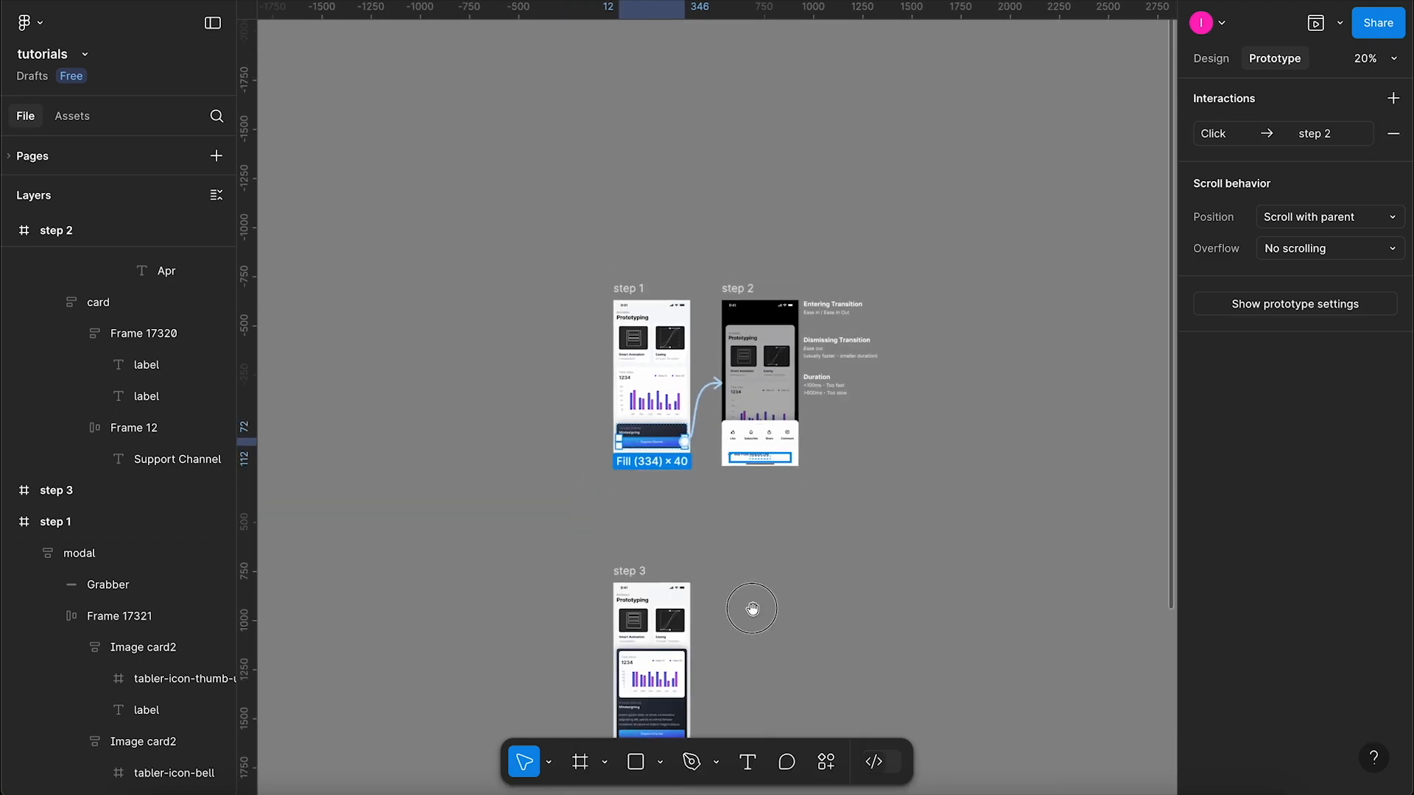
pyautogui.scroll(-6, 751, 609)
pyautogui.scroll(5, 867, 482)
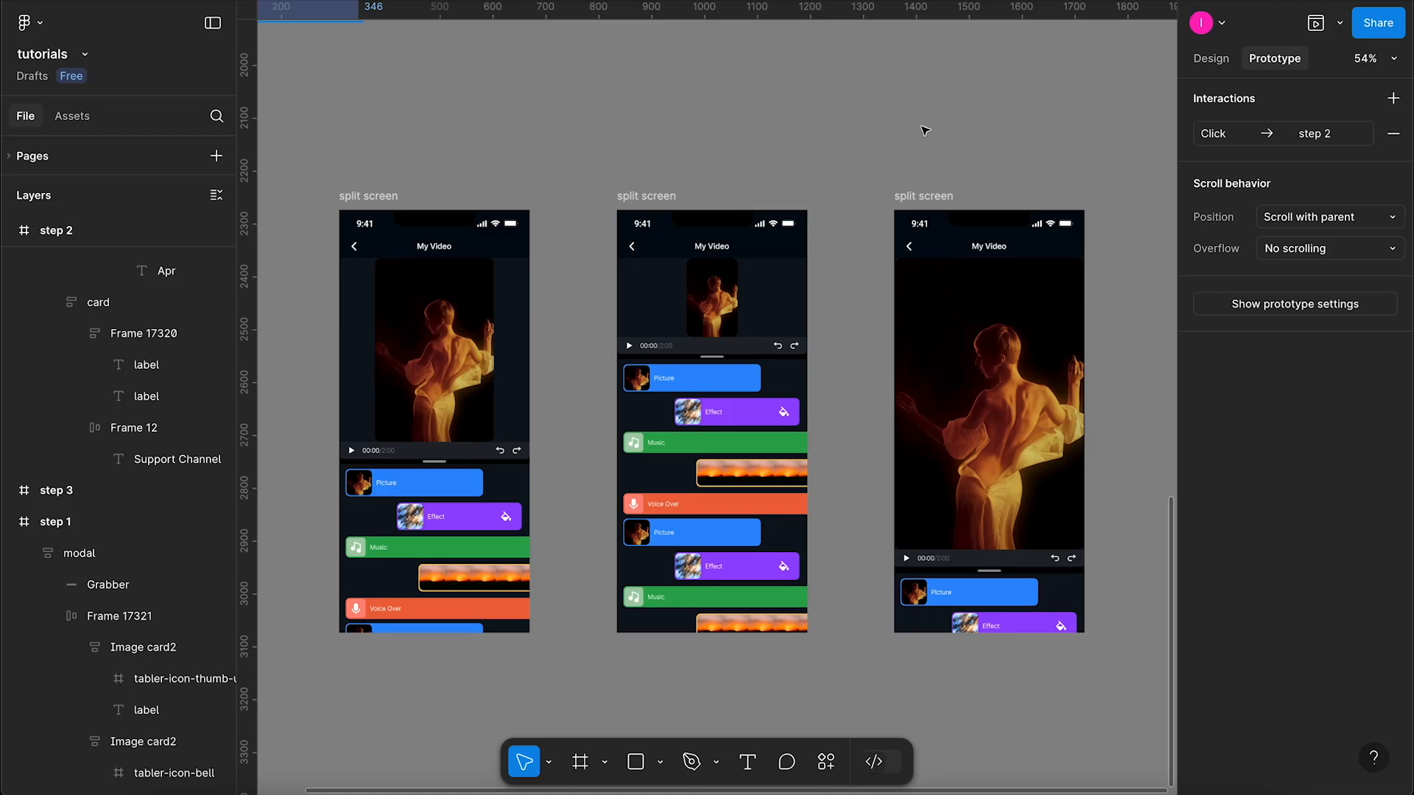
pyautogui.scroll(-1, 913, 133)
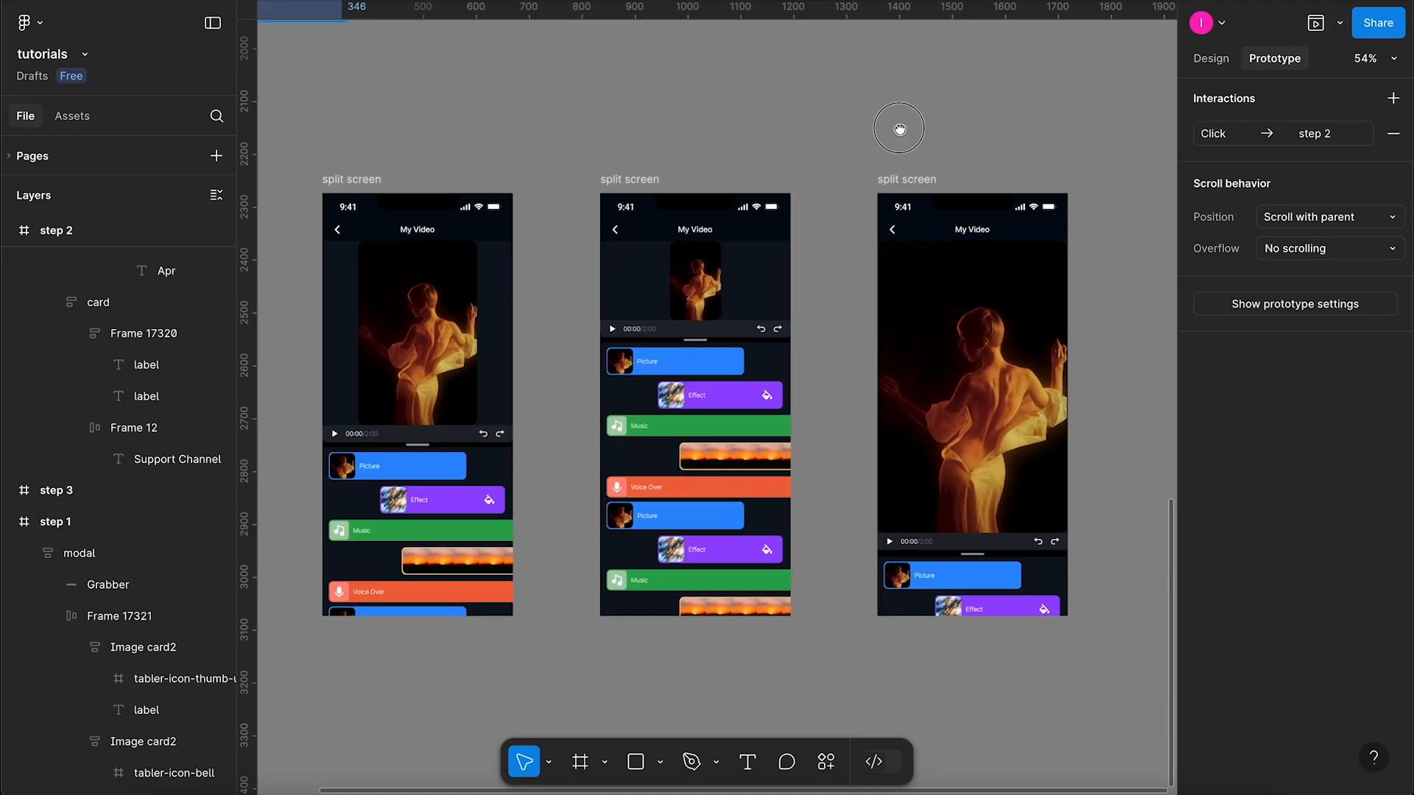
# - Preview the first split screen frame and pull its separator up to test the transition to the second frame
pyautogui.click(351, 186)
pyautogui.click(1316, 22)
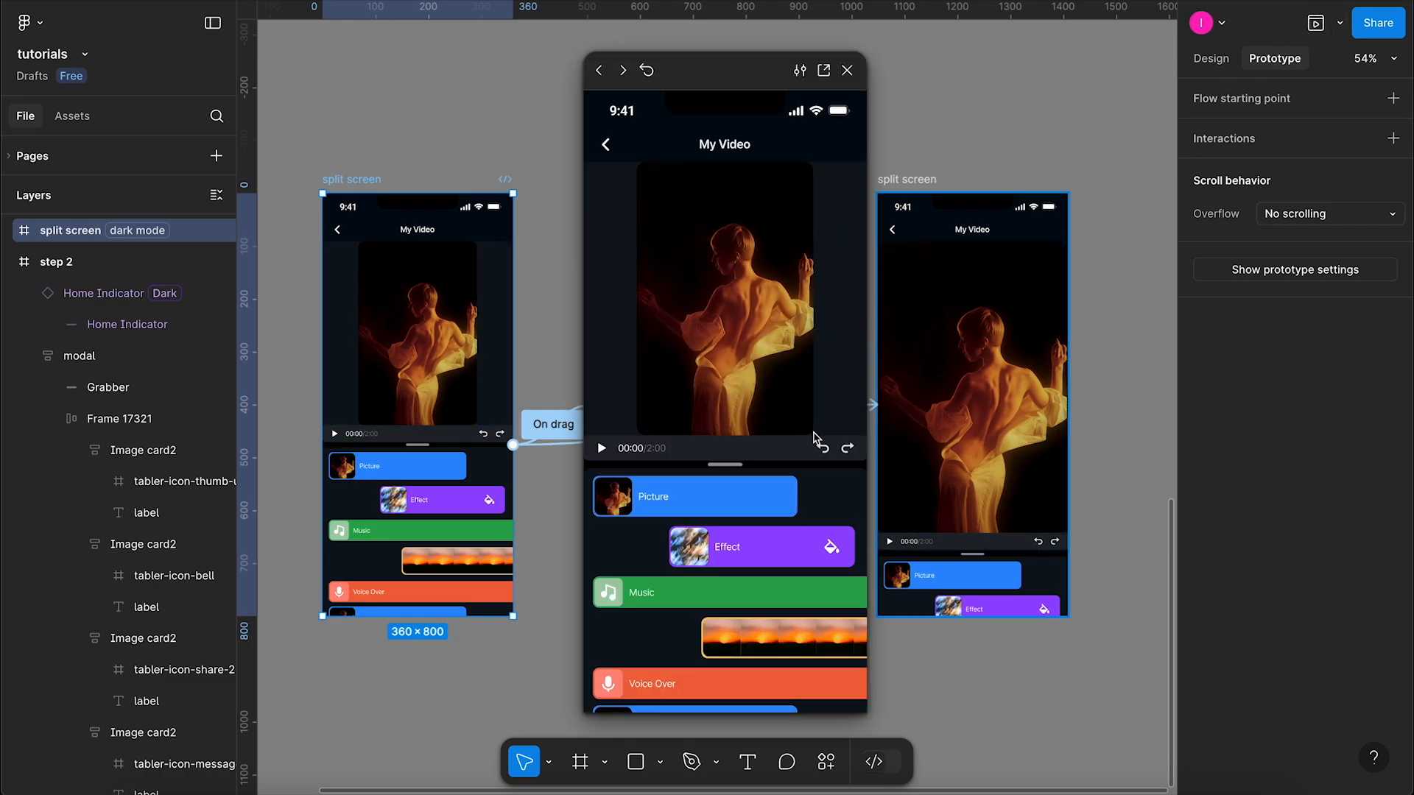
pyautogui.moveTo(730, 469)
pyautogui.mouseDown()
pyautogui.moveTo(732, 307)
pyautogui.moveTo(742, 447)
pyautogui.mouseUp()
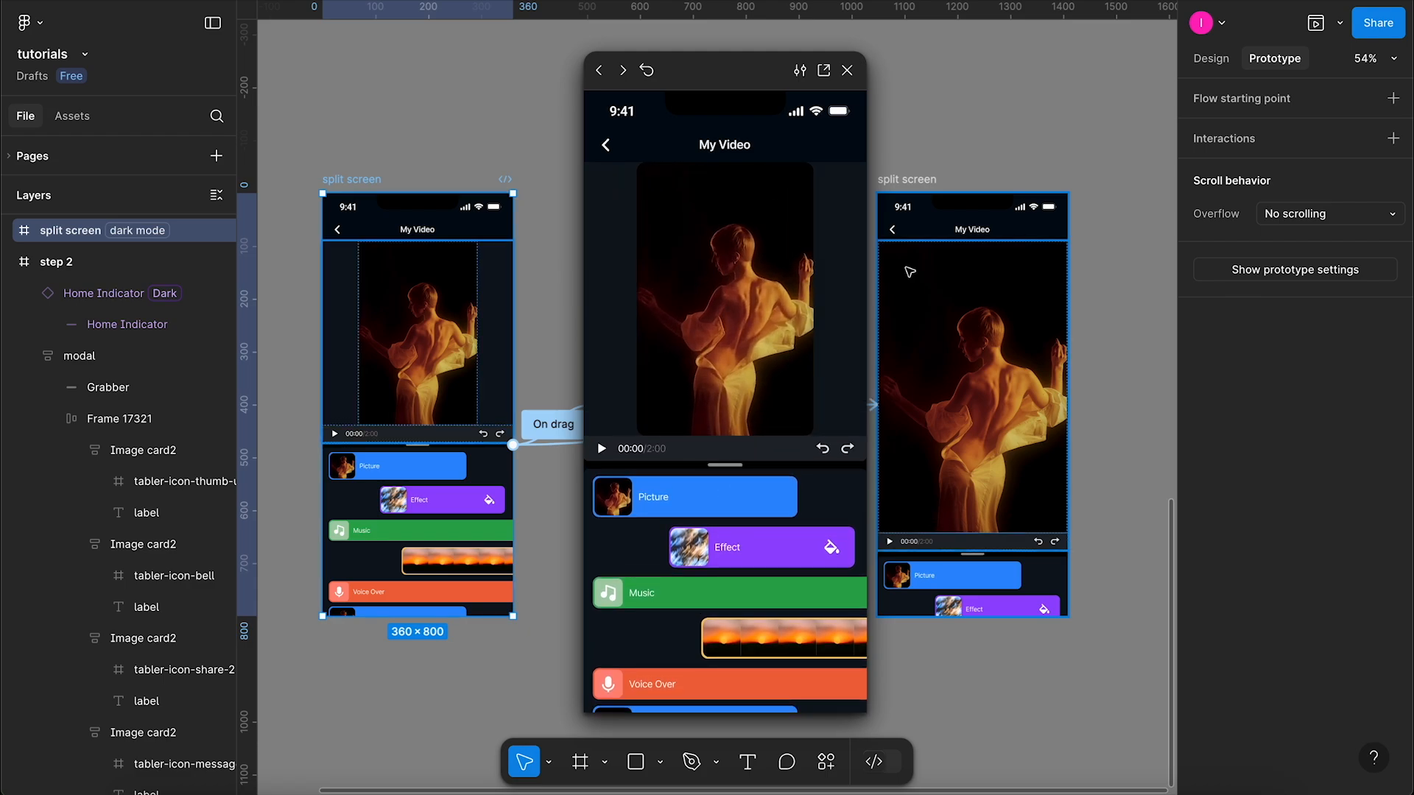
pyautogui.moveTo(744, 471); pyautogui.dragTo(736, 312)
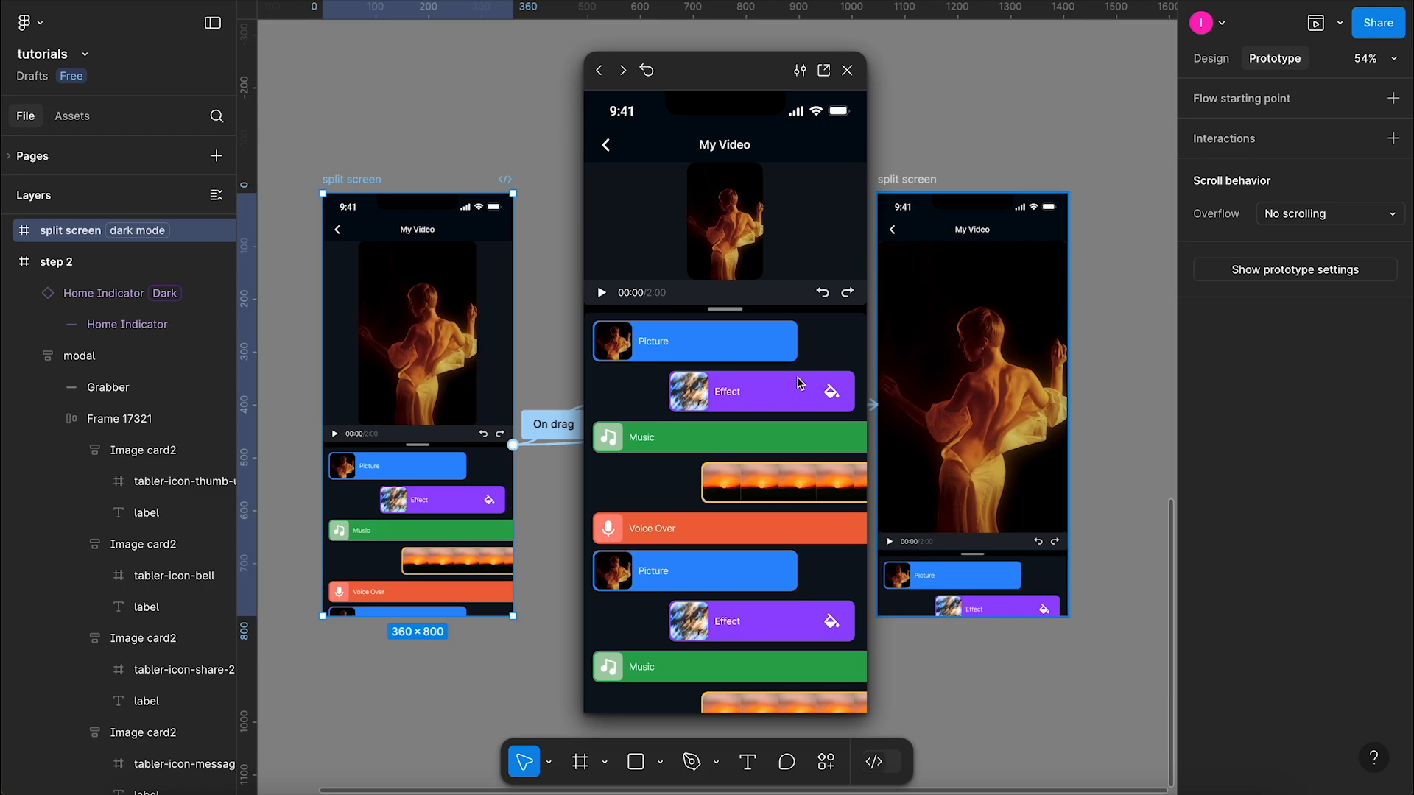
pyautogui.click(848, 71)
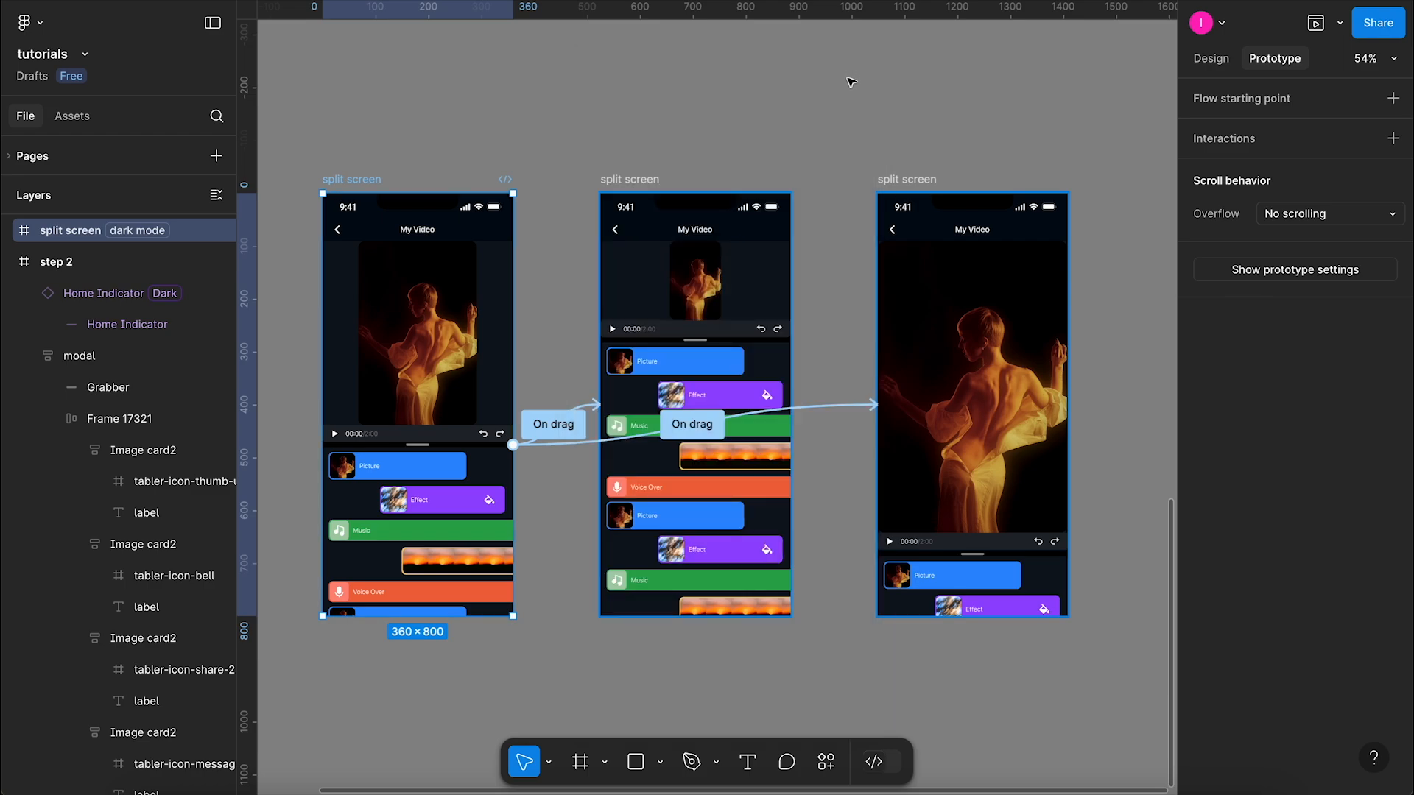
# - Flatten the curve of the first frame's drag interaction to the second split screen to Bezier 0.42, 0.99, 0.8, 1, and preview the separator movement
pyautogui.click(553, 424)
pyautogui.moveTo(553, 472); pyautogui.dragTo(748, 155)
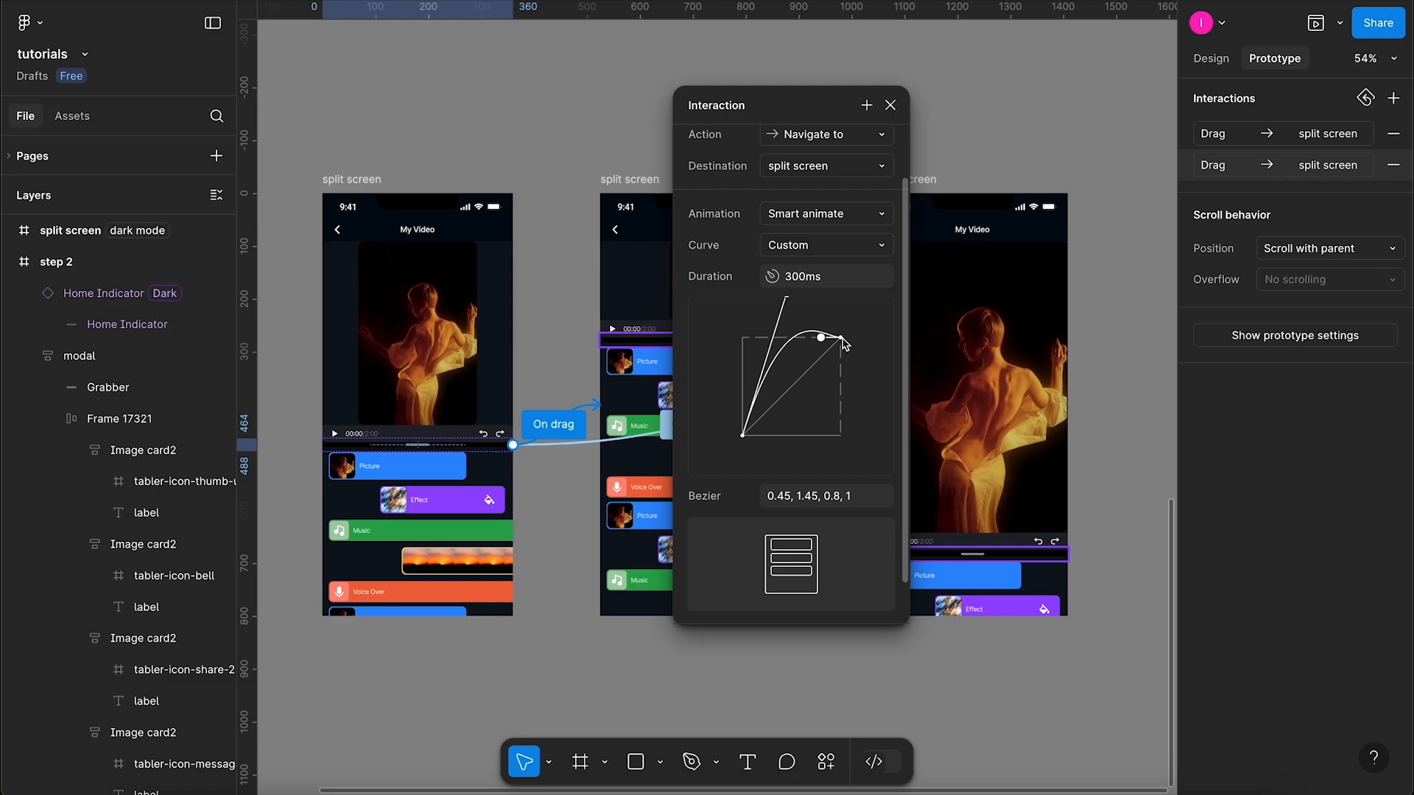
pyautogui.scroll(1, 825, 336)
pyautogui.moveTo(788, 314); pyautogui.dragTo(785, 357)
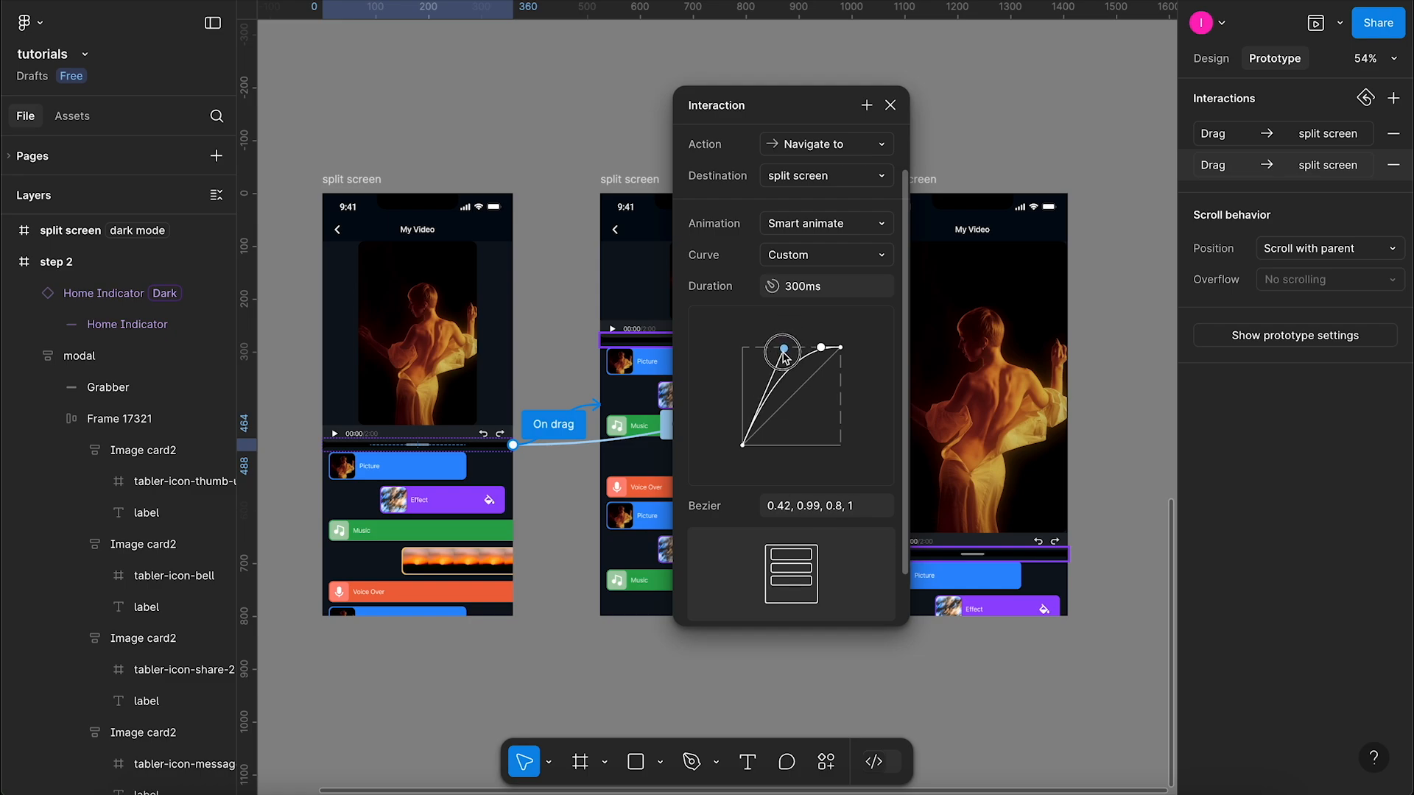
pyautogui.moveTo(738, 464); pyautogui.dragTo(738, 356)
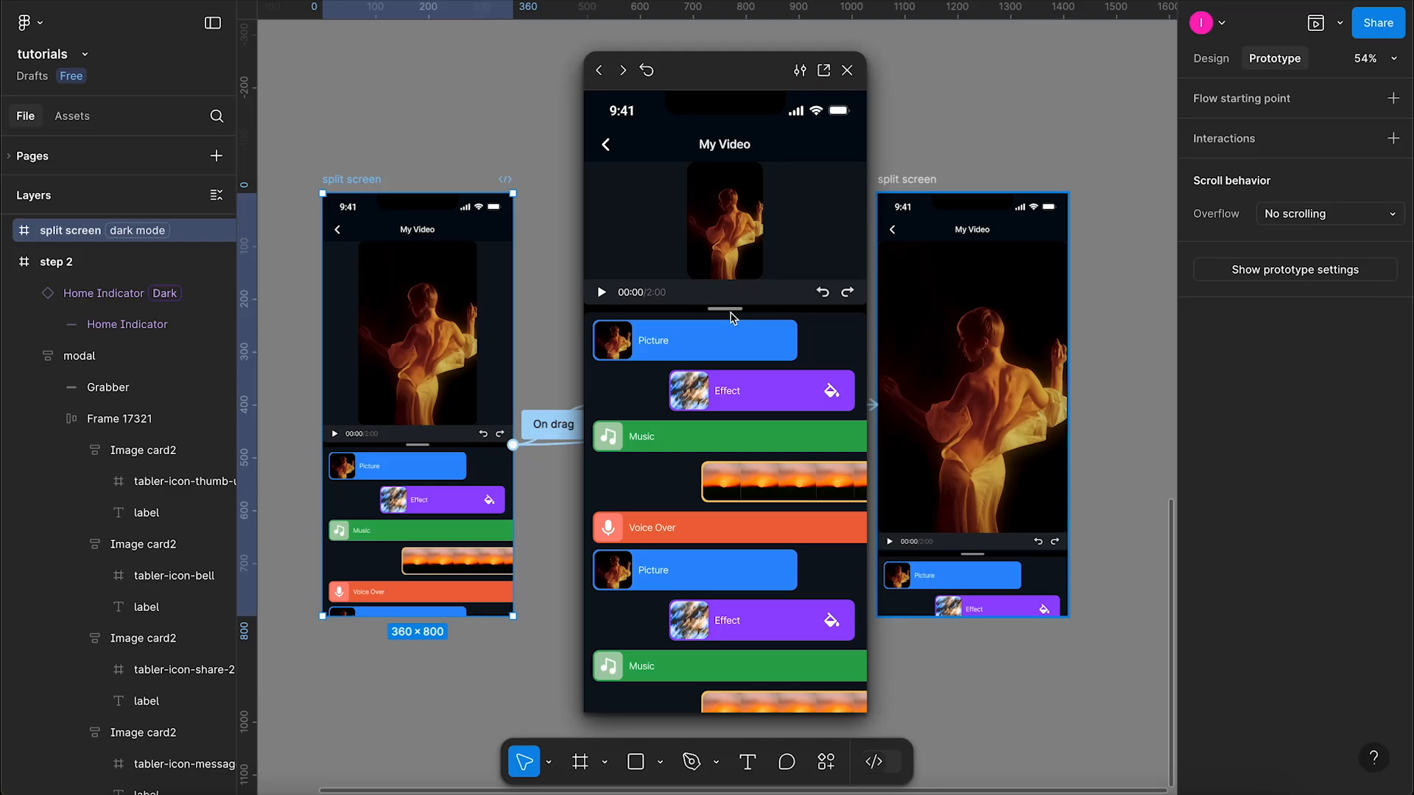
pyautogui.moveTo(734, 315); pyautogui.dragTo(738, 428)
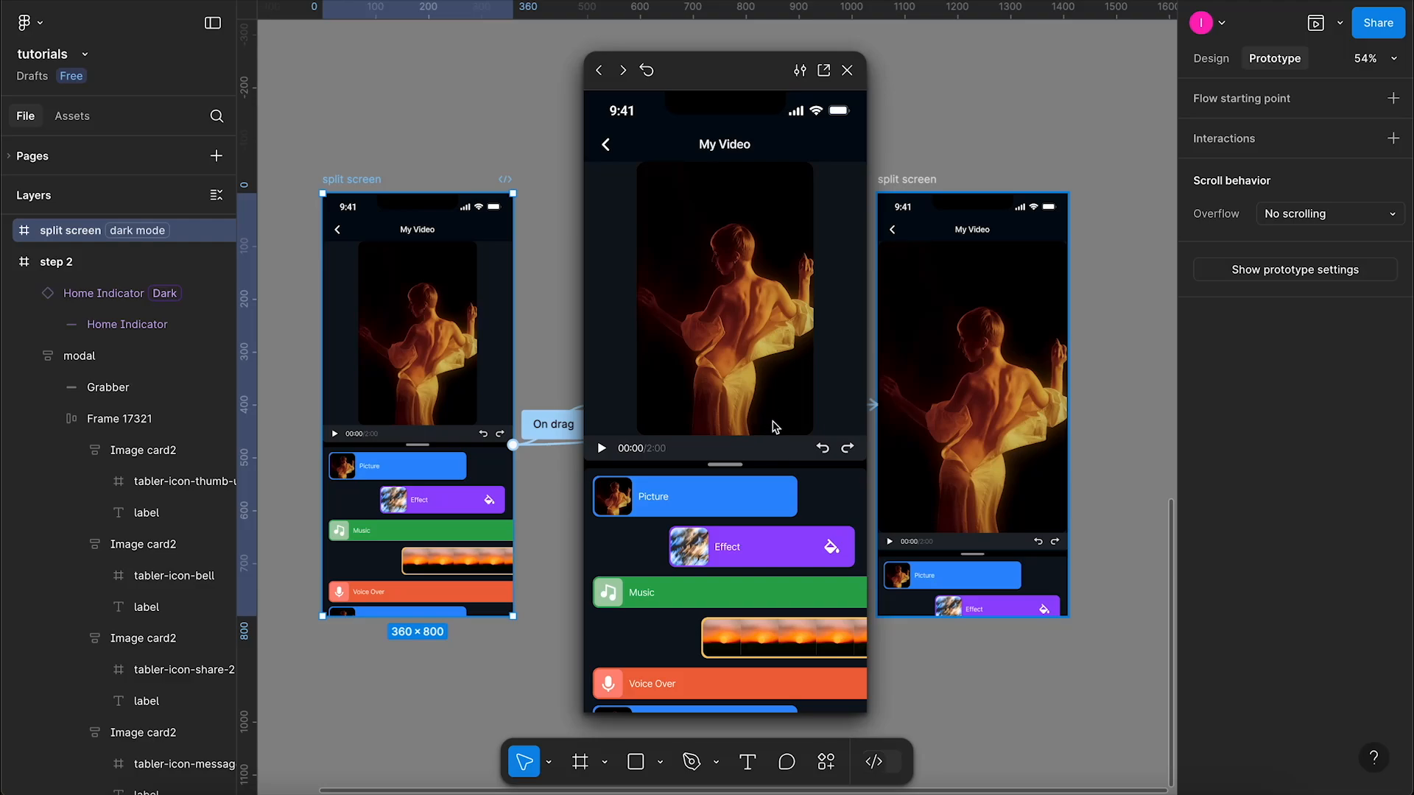
# - Exaggerate the overshoot of the same drag interaction's curve to Bezier 0.55, 2.04, 0.8, 1, and preview moving the separator up
pyautogui.click(553, 424)
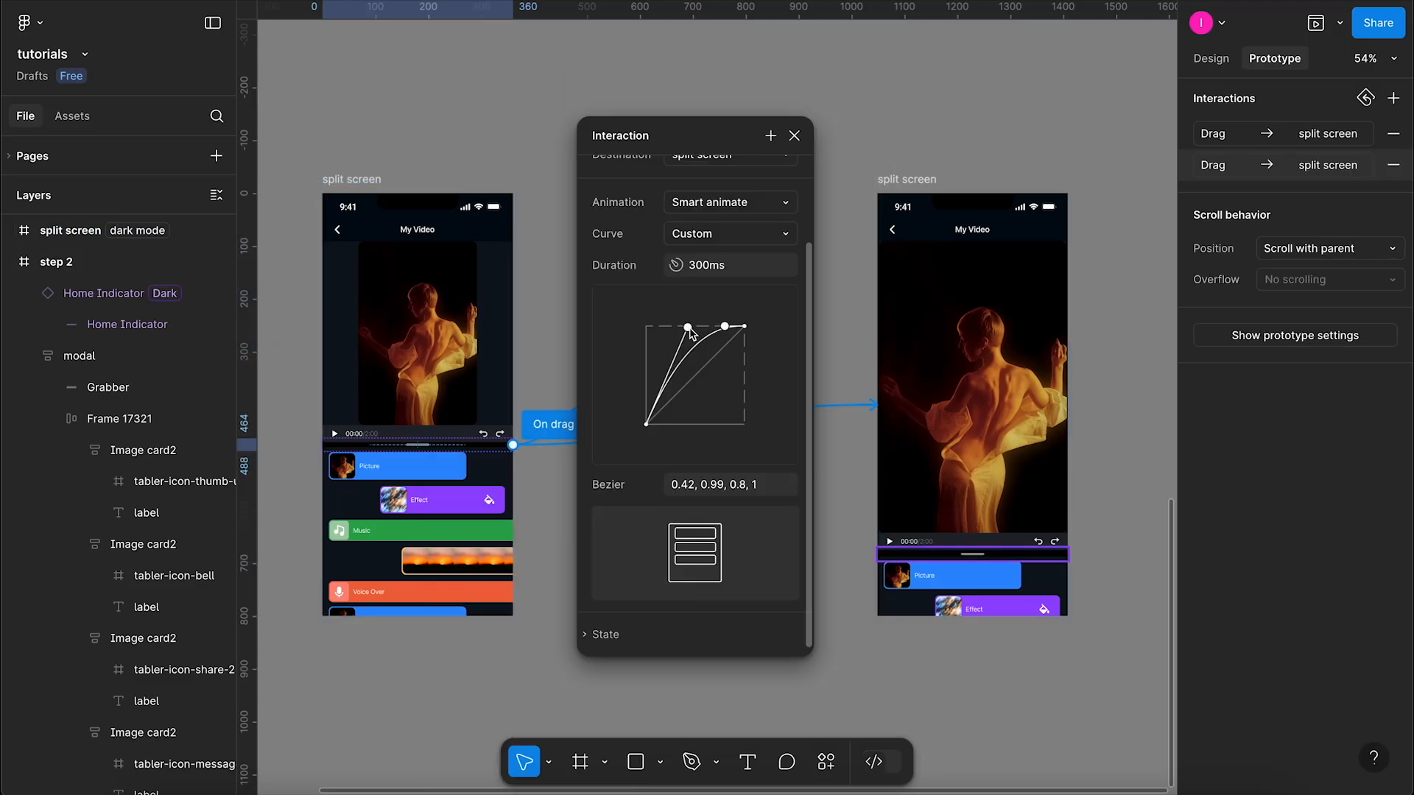
pyautogui.moveTo(690, 333); pyautogui.dragTo(702, 229)
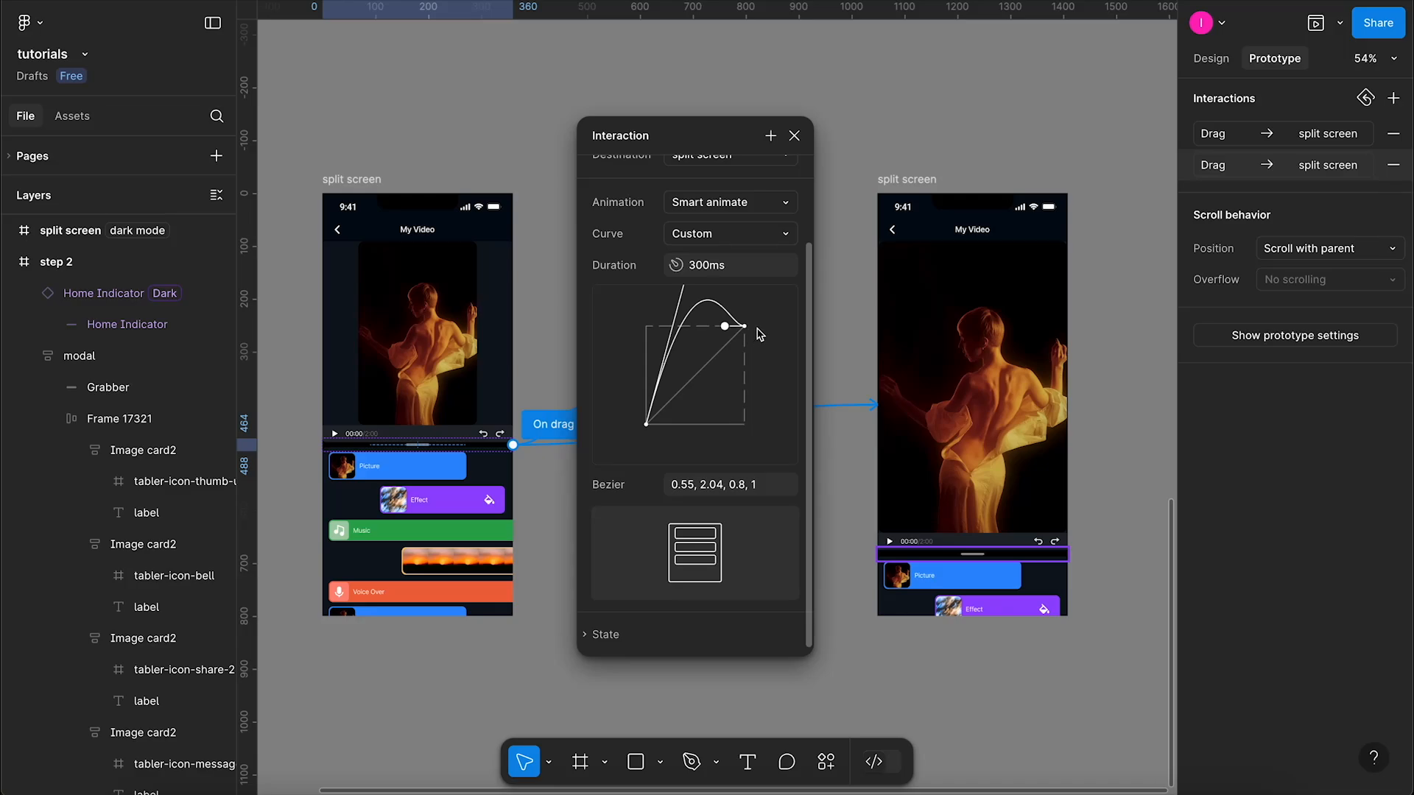
pyautogui.moveTo(691, 147); pyautogui.dragTo(802, 139)
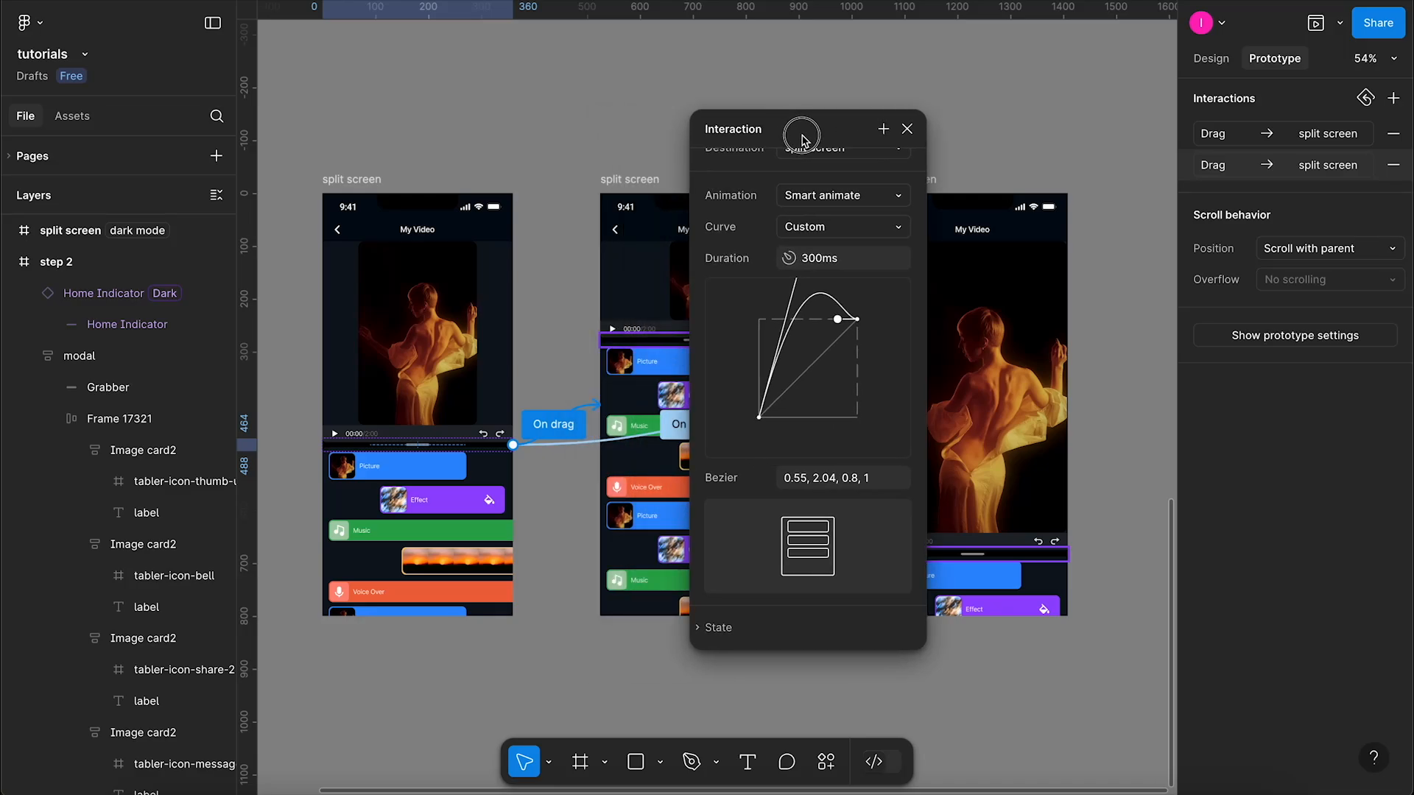
pyautogui.click(1316, 24)
pyautogui.moveTo(736, 464); pyautogui.dragTo(745, 383)
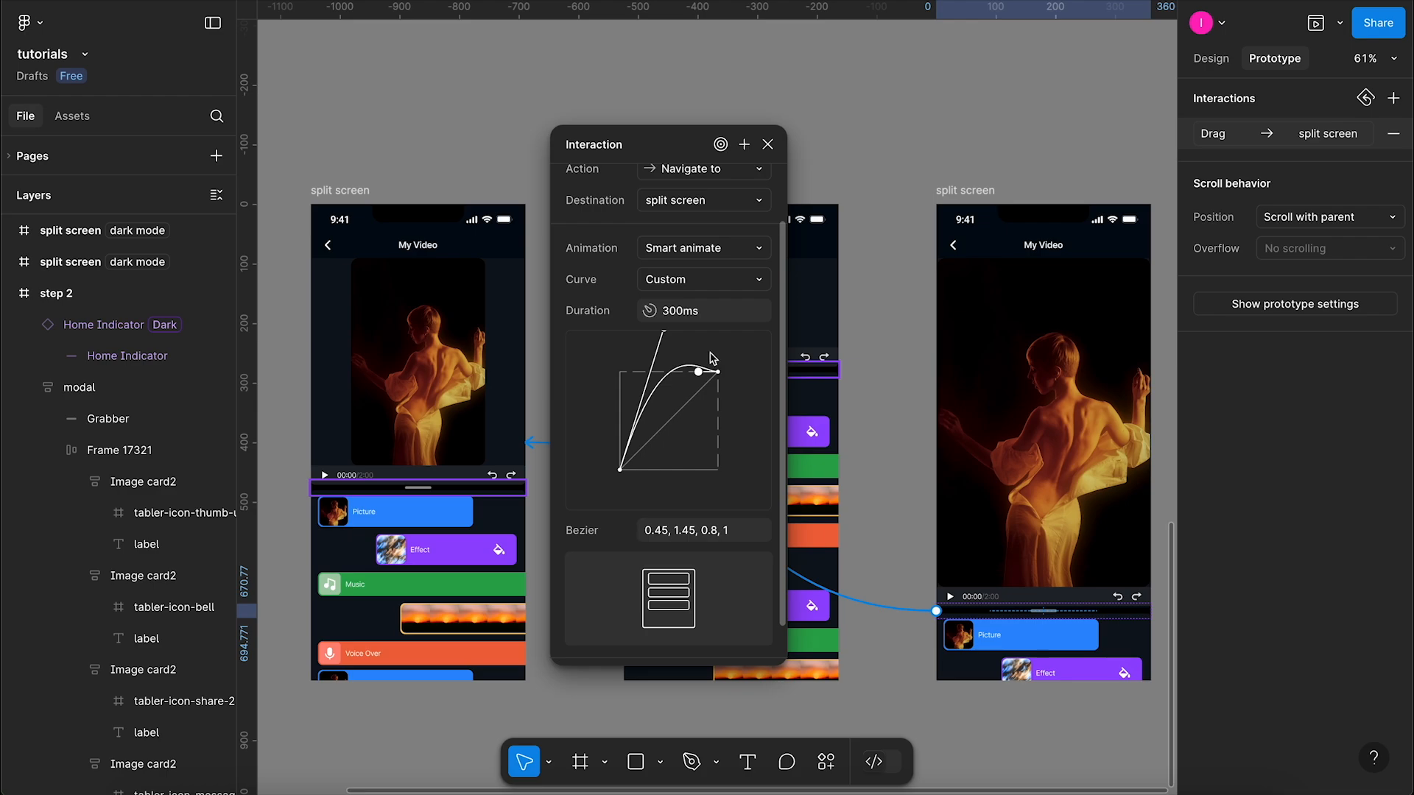
# - Lower the first curve handle of the drag interaction on the third split screen's separator
pyautogui.moveTo(665, 333); pyautogui.dragTo(626, 416)
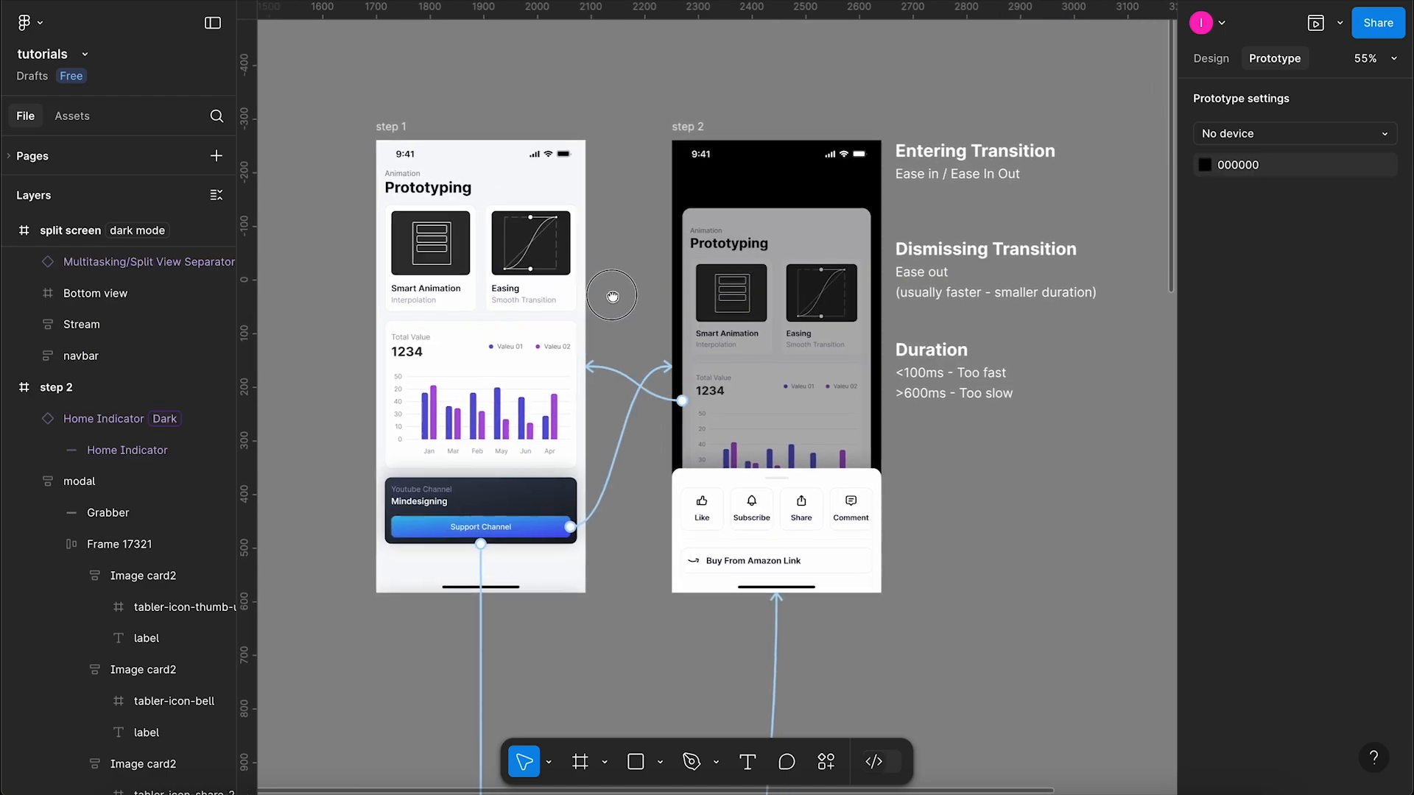
# - Open the click interaction from step 2 back to step 1 and shape its custom curve to Bezier 0, 0, 0.58, 1
pyautogui.scroll(3, 604, 298)
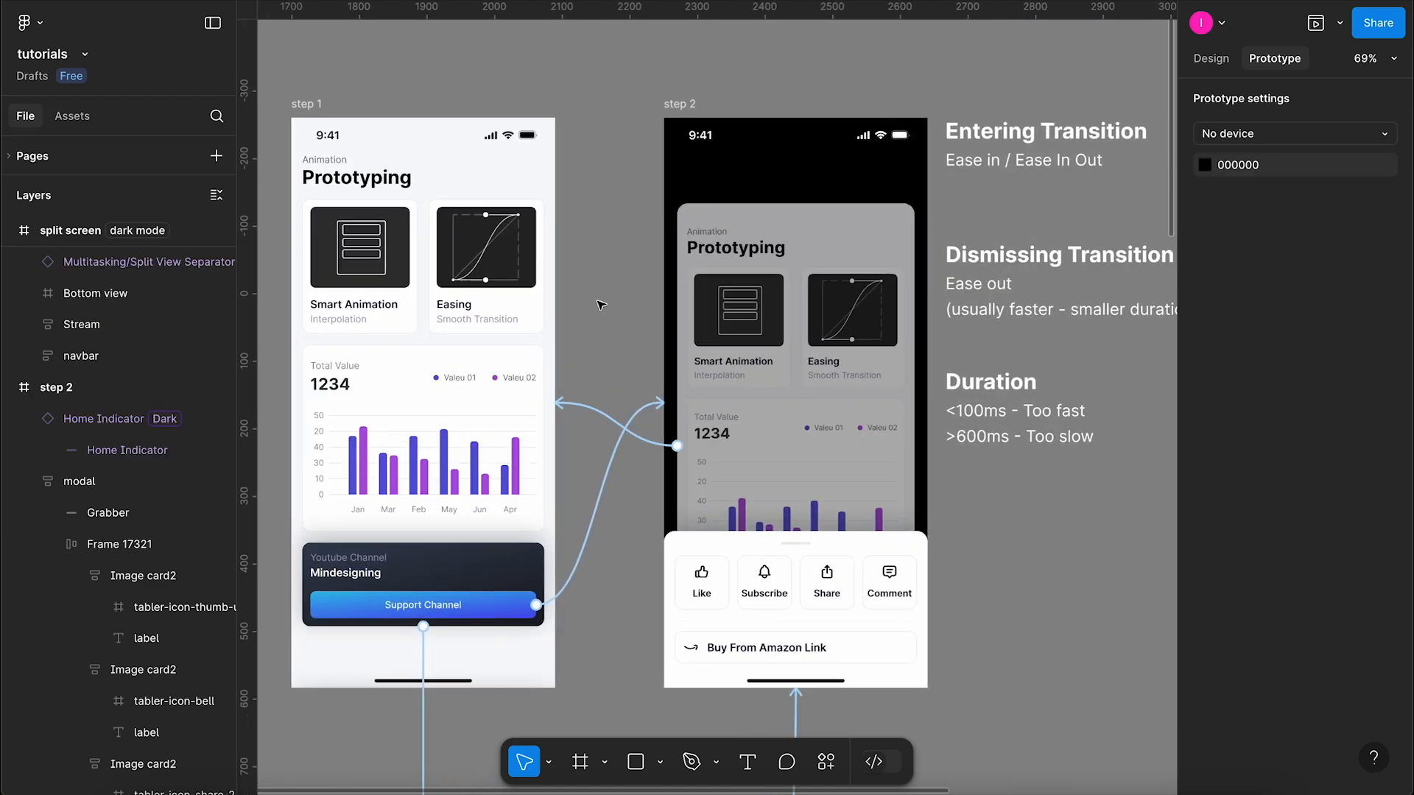
pyautogui.hscroll(-3, 599, 306)
pyautogui.click(734, 104)
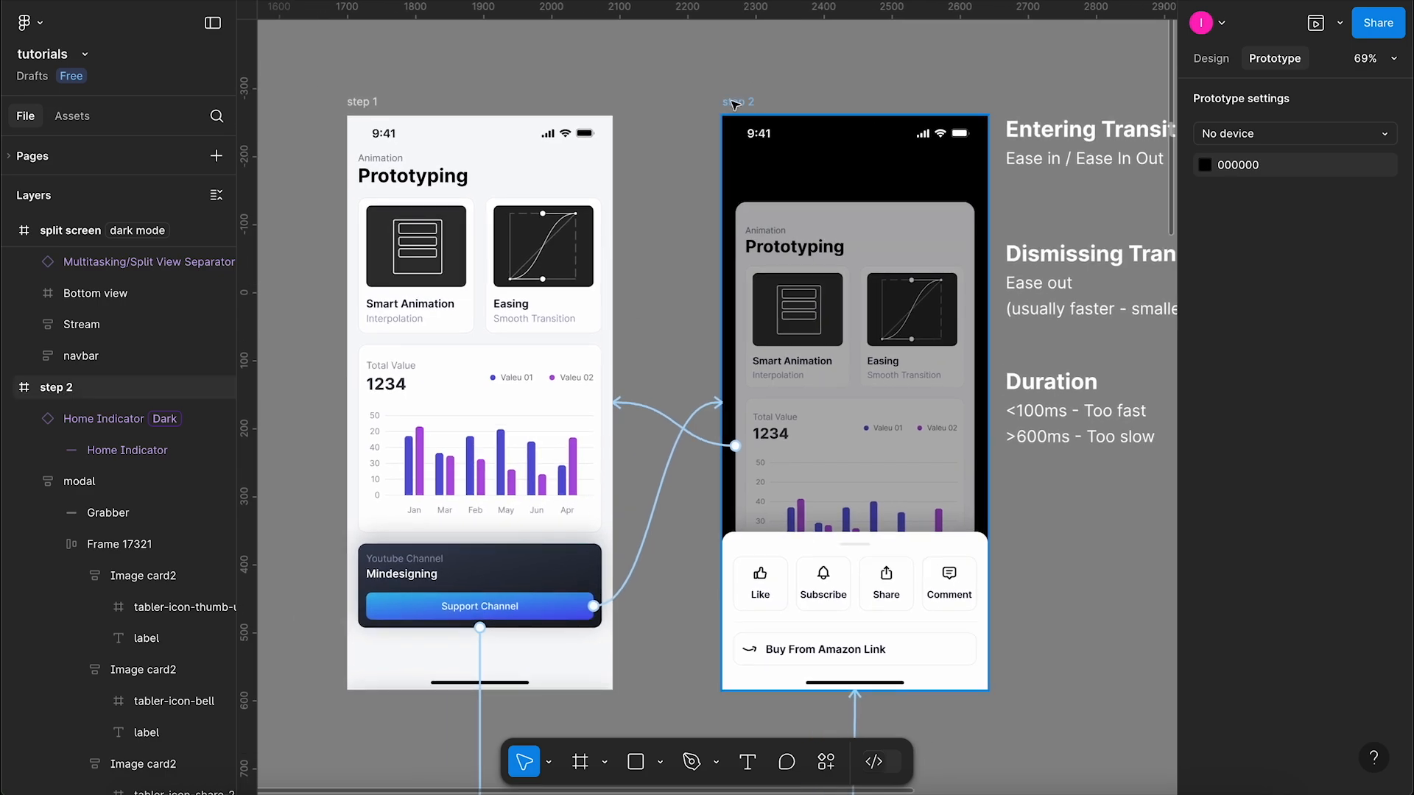
pyautogui.click(735, 103)
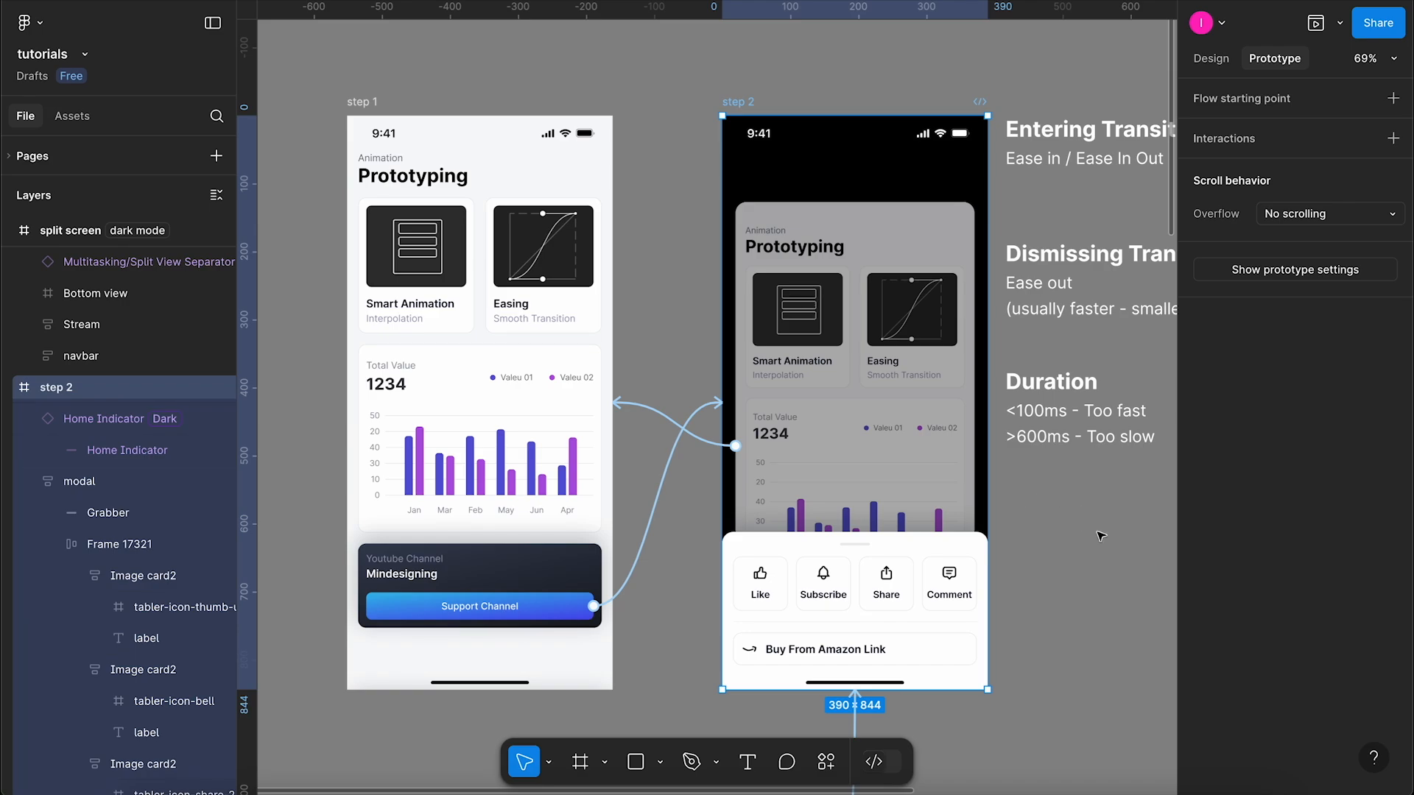
pyautogui.click(674, 424)
pyautogui.moveTo(561, 165); pyautogui.dragTo(543, 174)
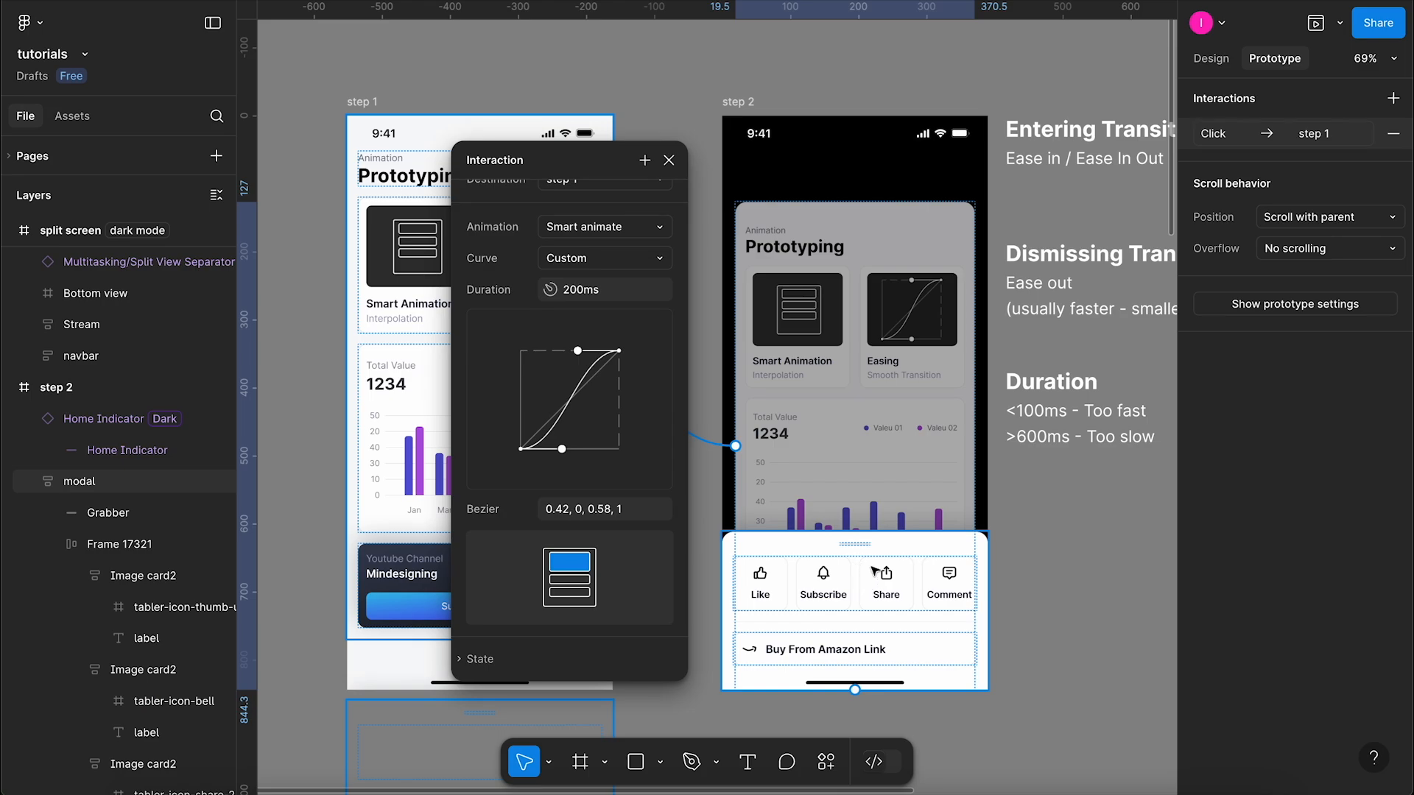
pyautogui.moveTo(521, 460); pyautogui.dragTo(520, 449)
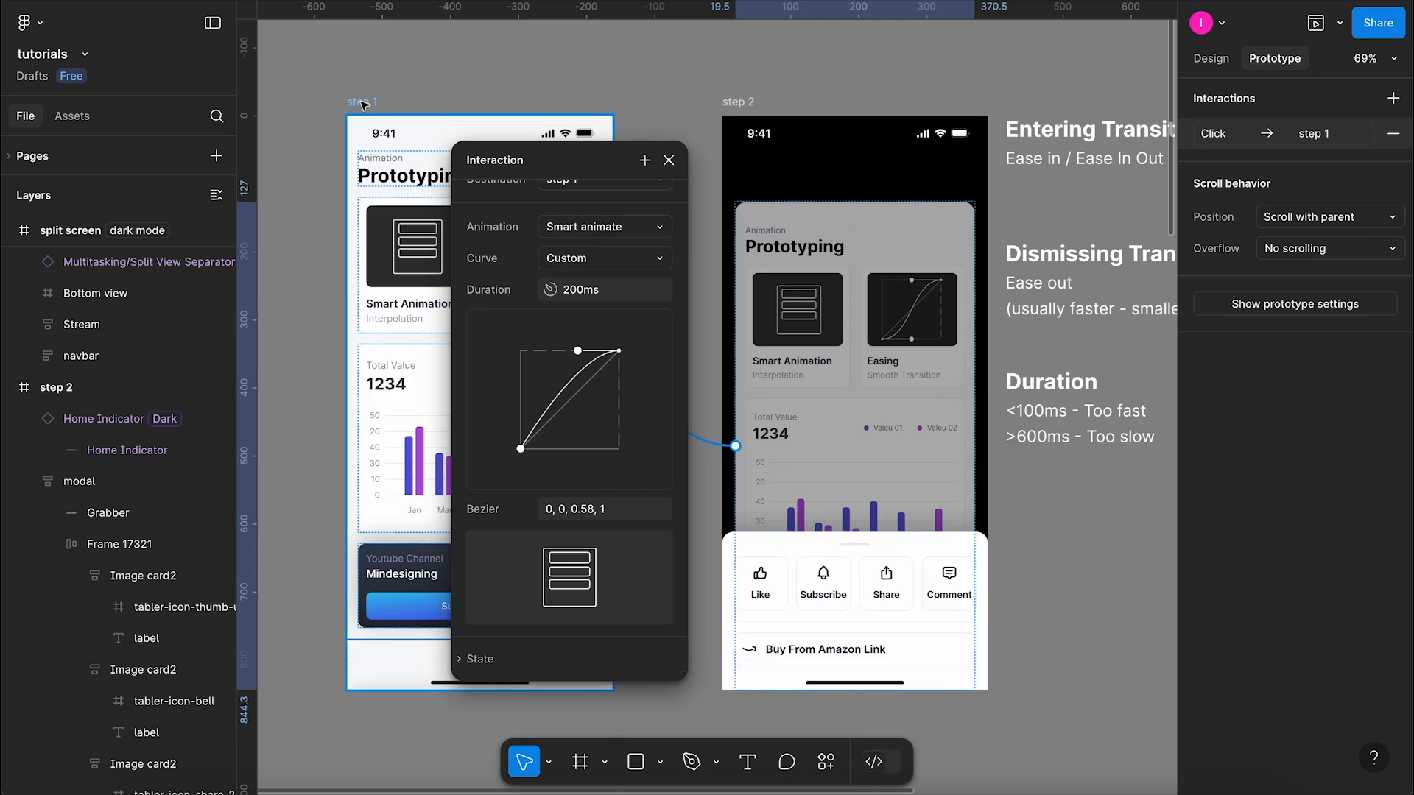
# - Set the dismissing interaction's curve to Bezier 0.51, -0.37, 0.58, 1 and its duration to 400 ms
pyautogui.moveTo(521, 448); pyautogui.dragTo(573, 487)
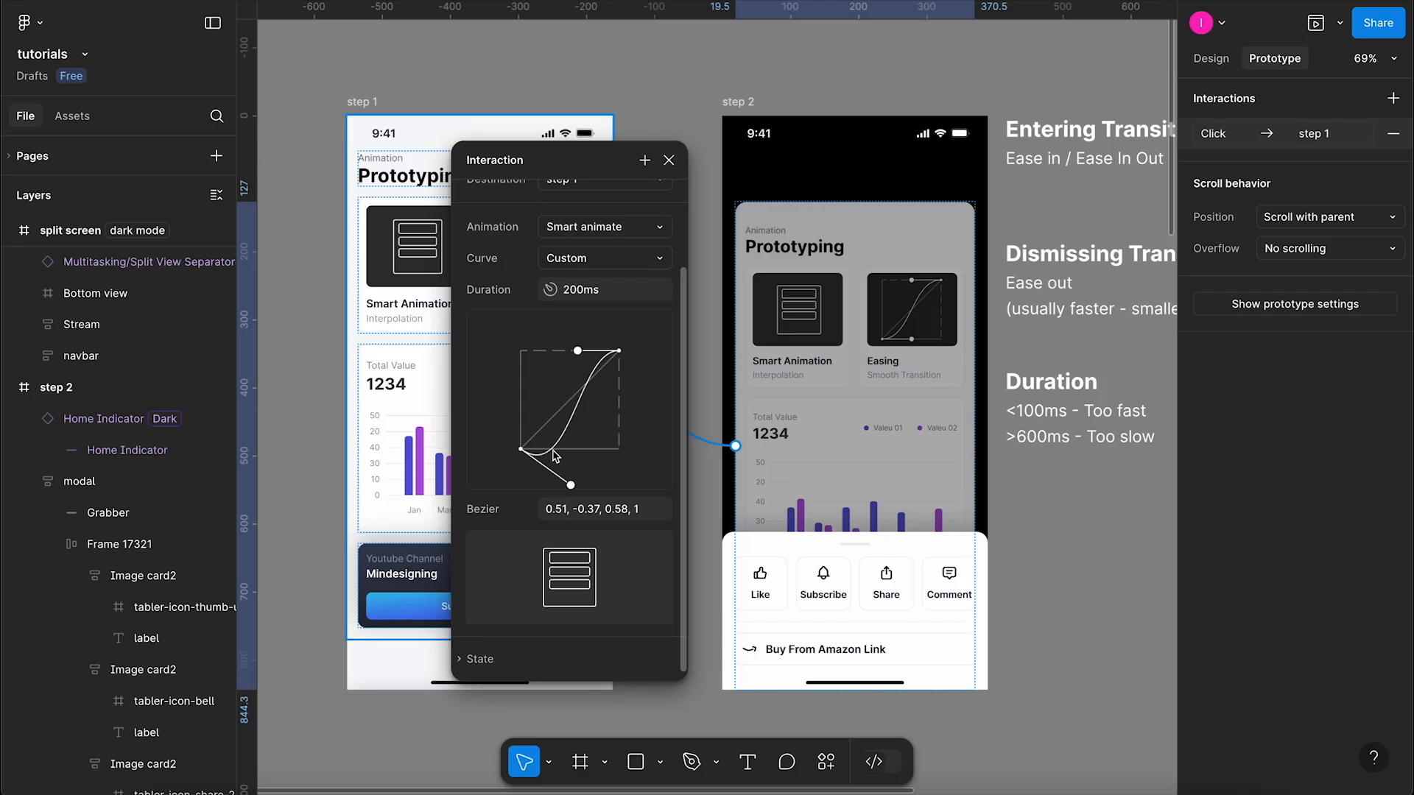
pyautogui.click(696, 315)
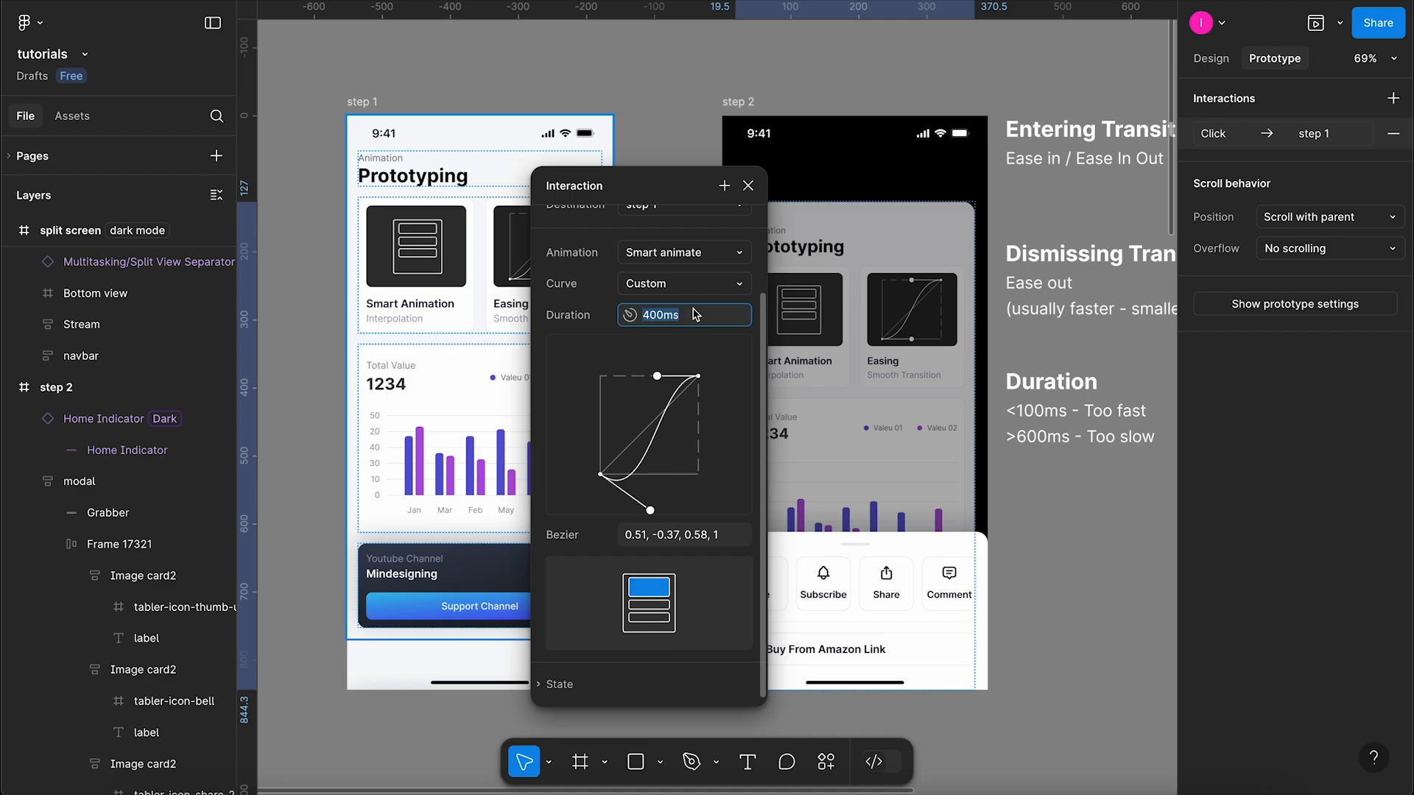
pyautogui.click(798, 161)
# - Preview step 2 and repeatedly dismiss and reopen the modal to check the anticipation in the dismissing transition
pyautogui.click(1316, 23)
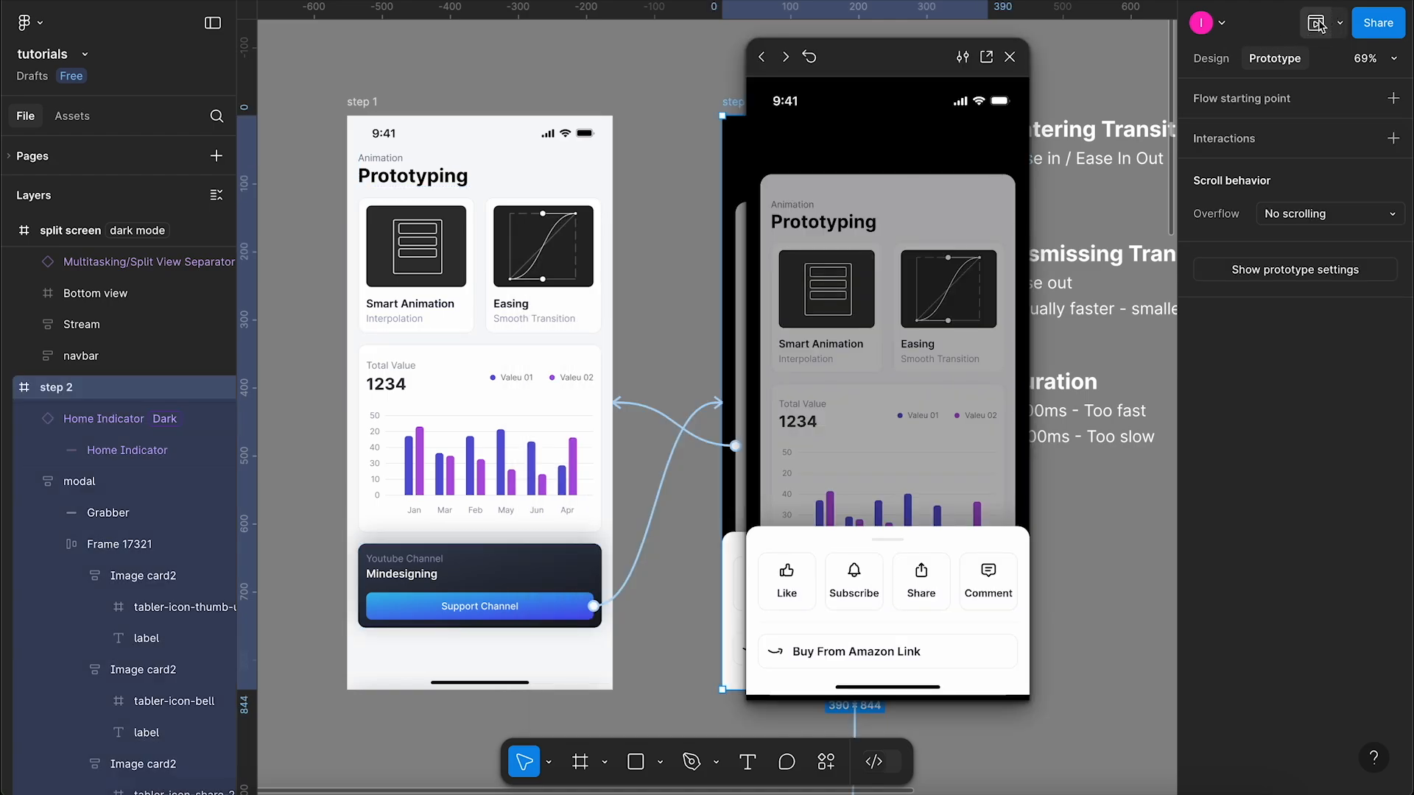
pyautogui.click(916, 299)
pyautogui.click(887, 605)
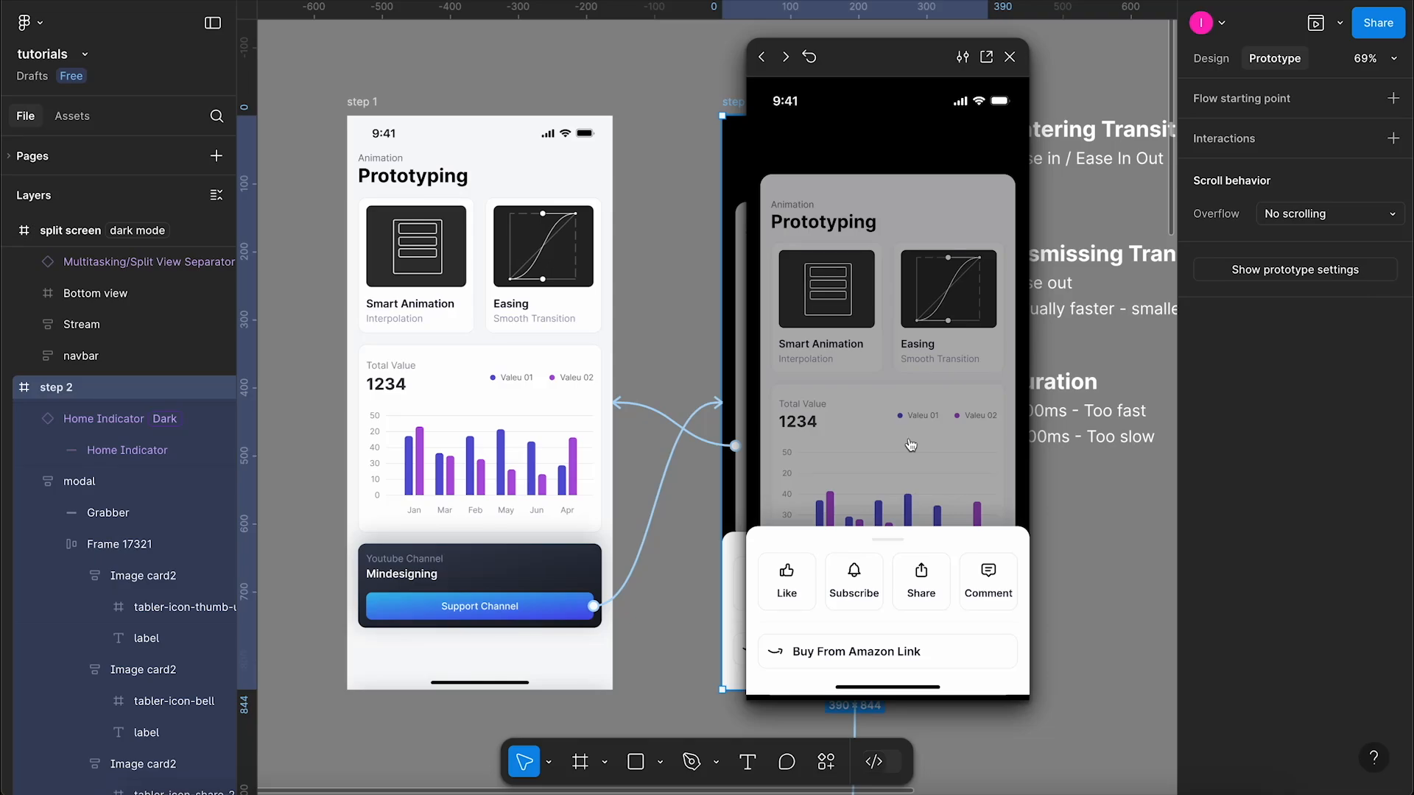
pyautogui.click(913, 413)
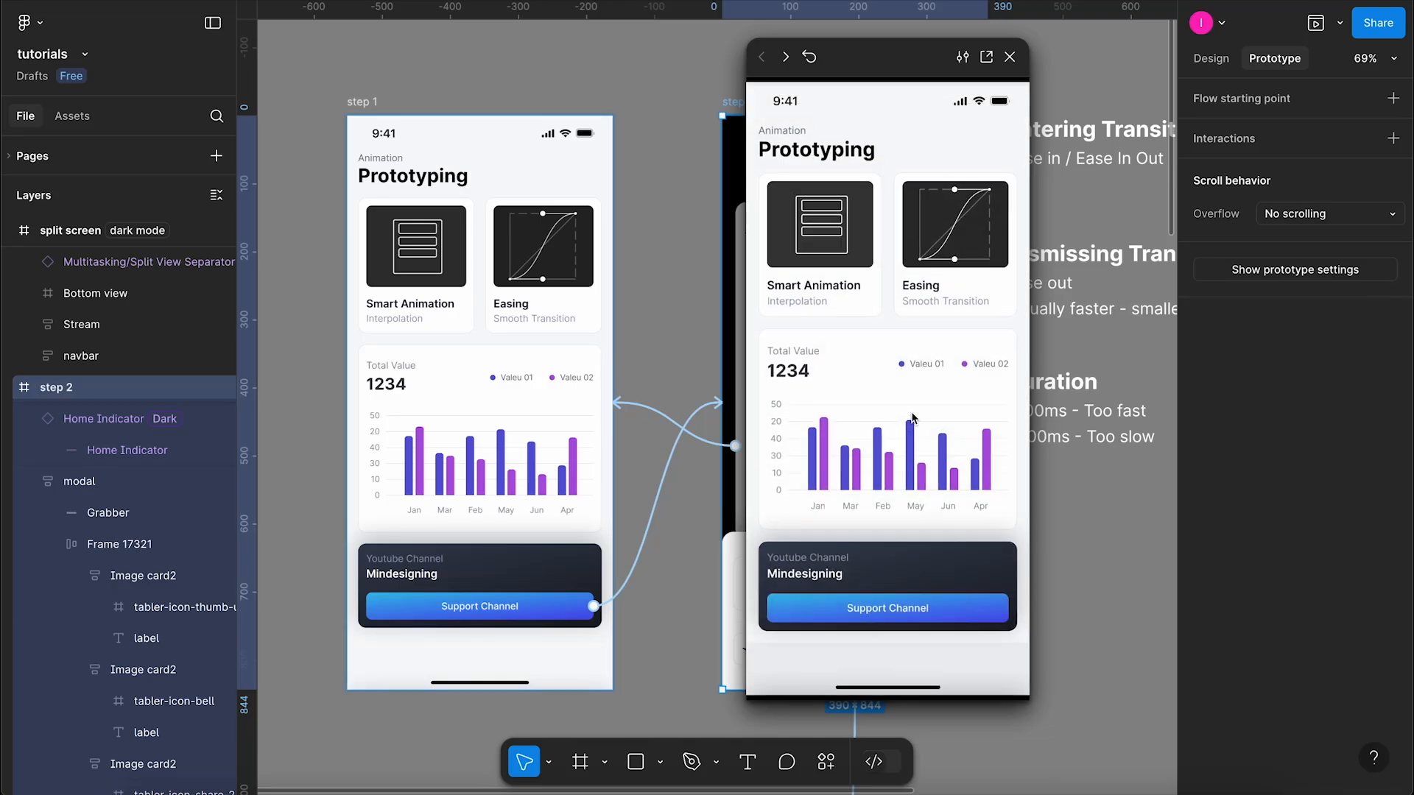
pyautogui.click(890, 609)
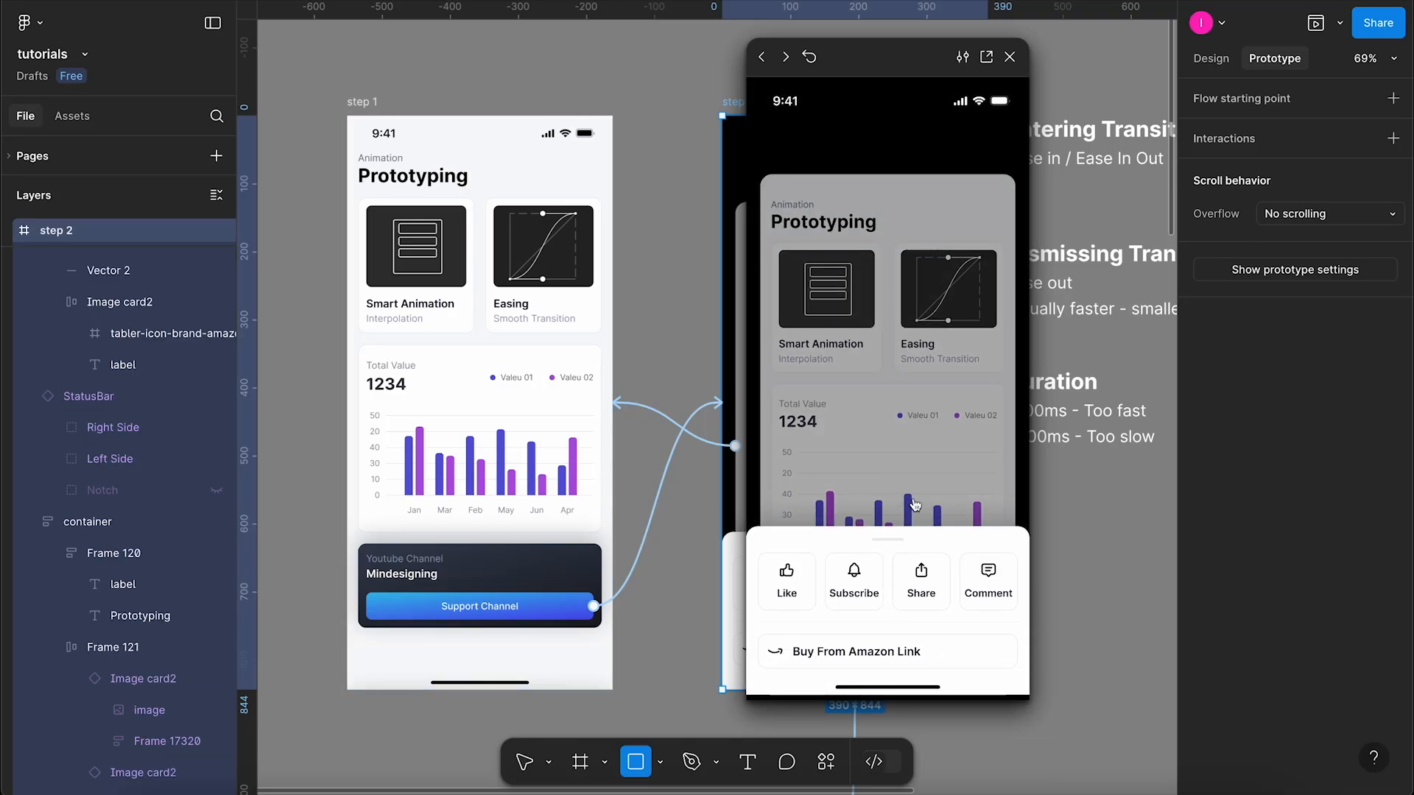
pyautogui.click(925, 444)
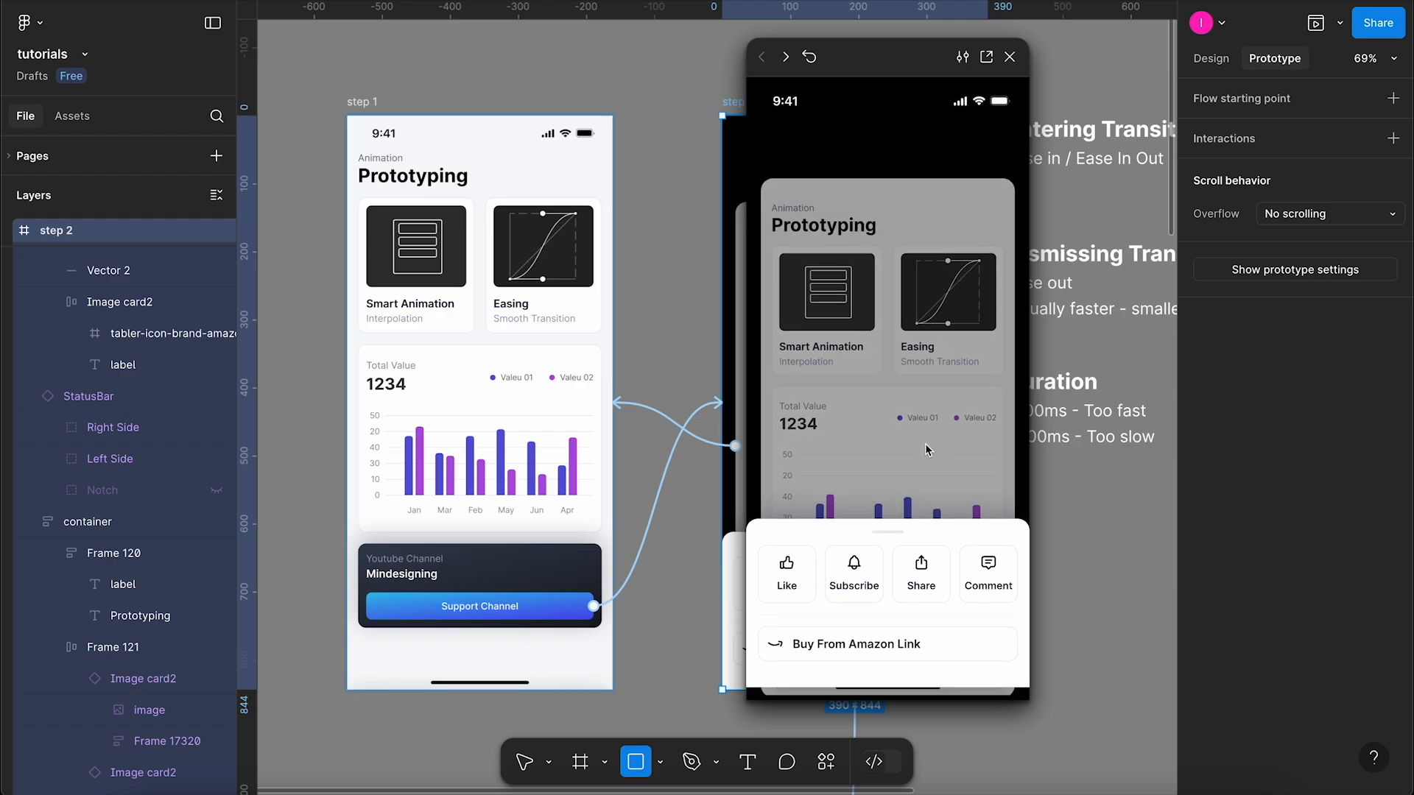